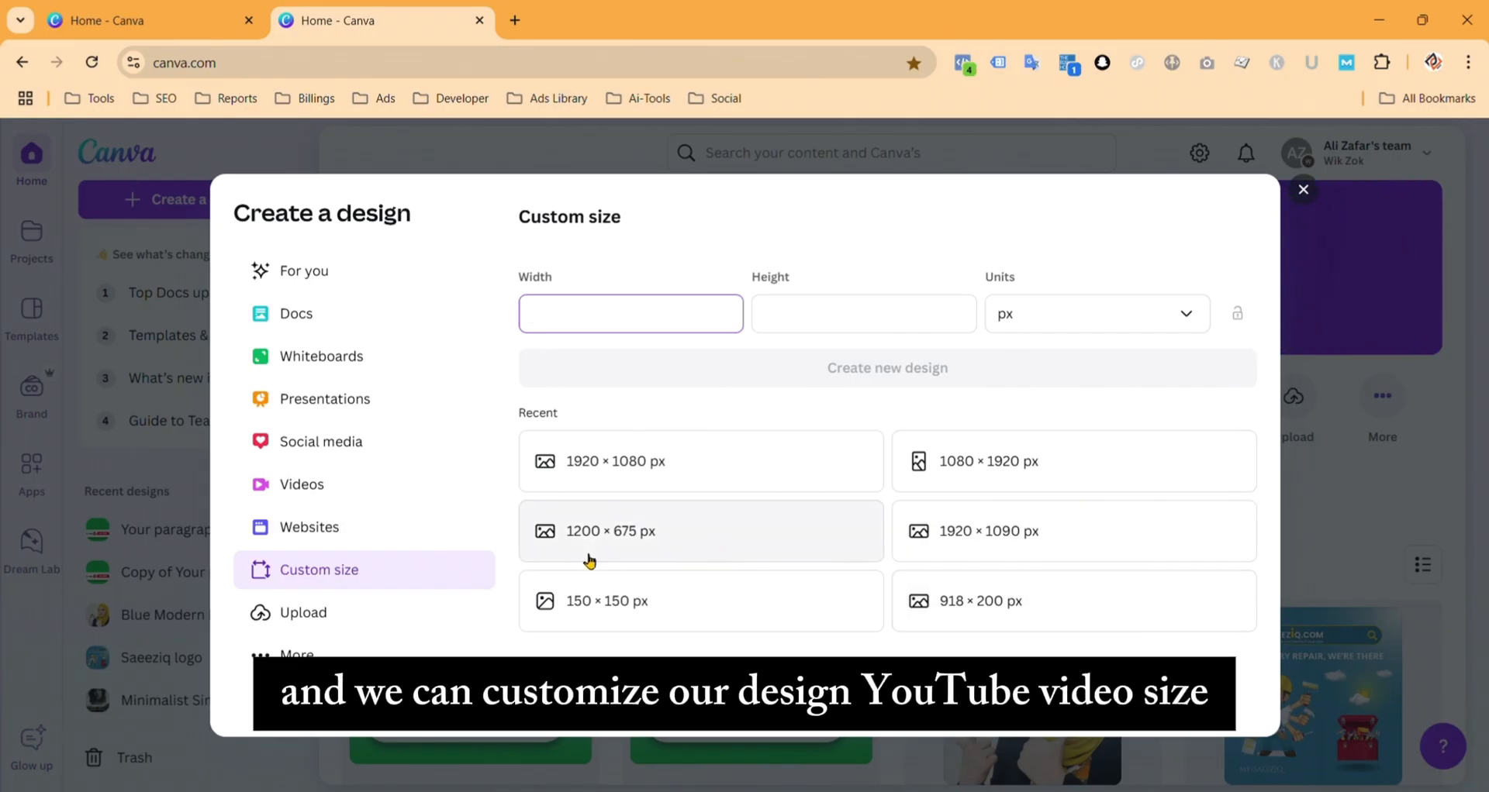
# Step: Create a new 1920 × 1080 px design from the recent custom sizes
pyautogui.click(645, 475)
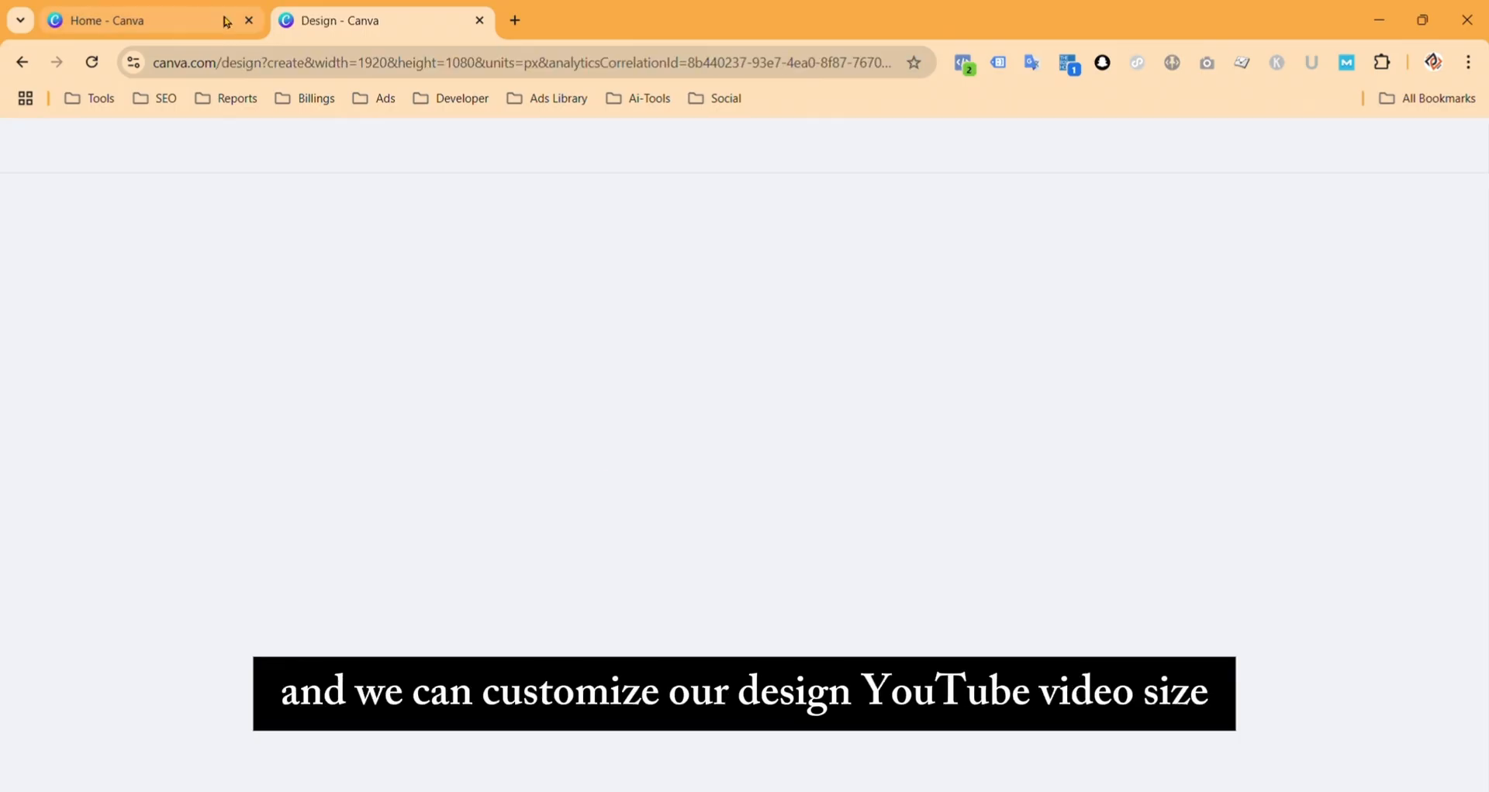
pyautogui.click(40, 301)
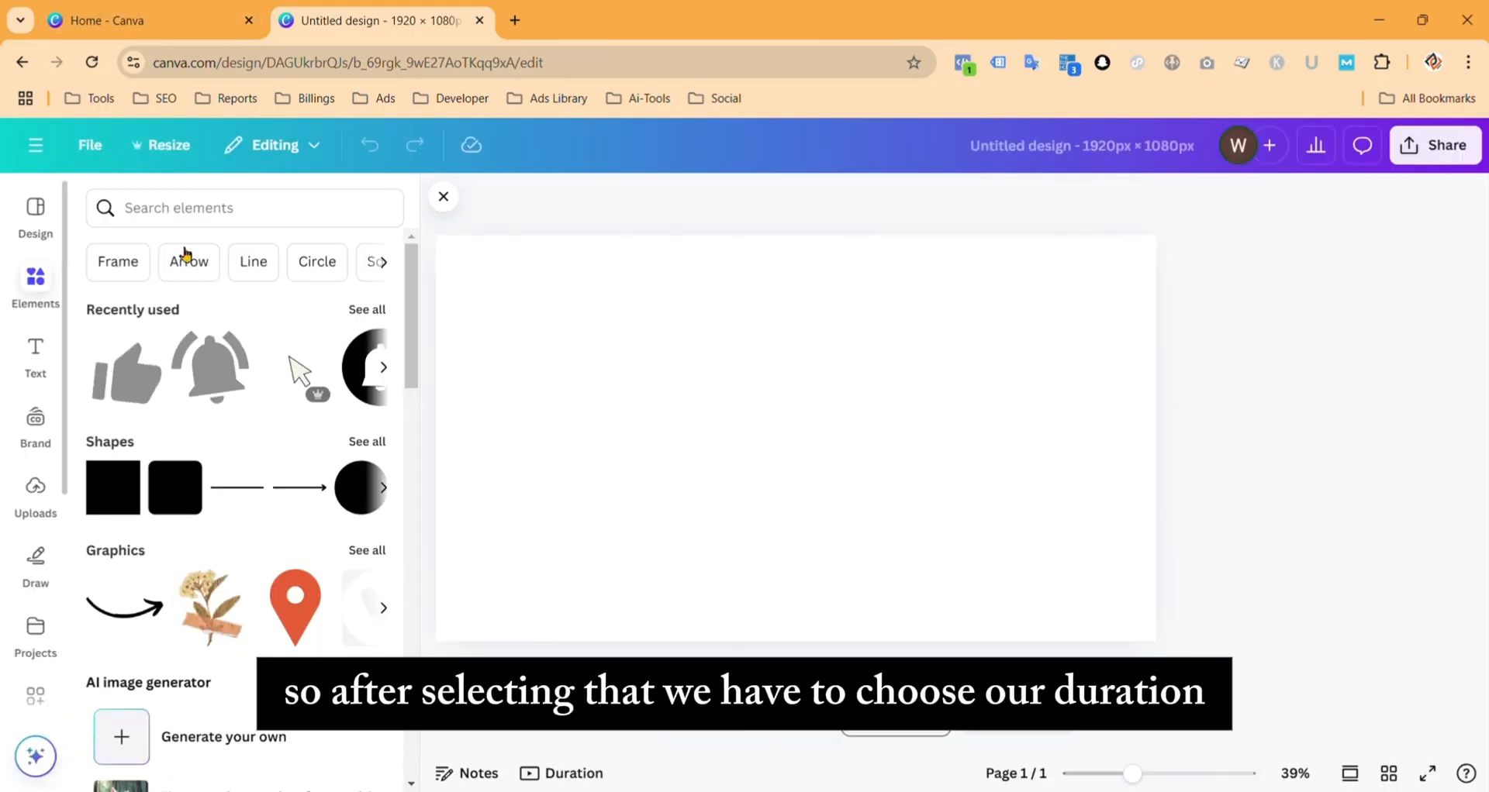
pyautogui.click(45, 232)
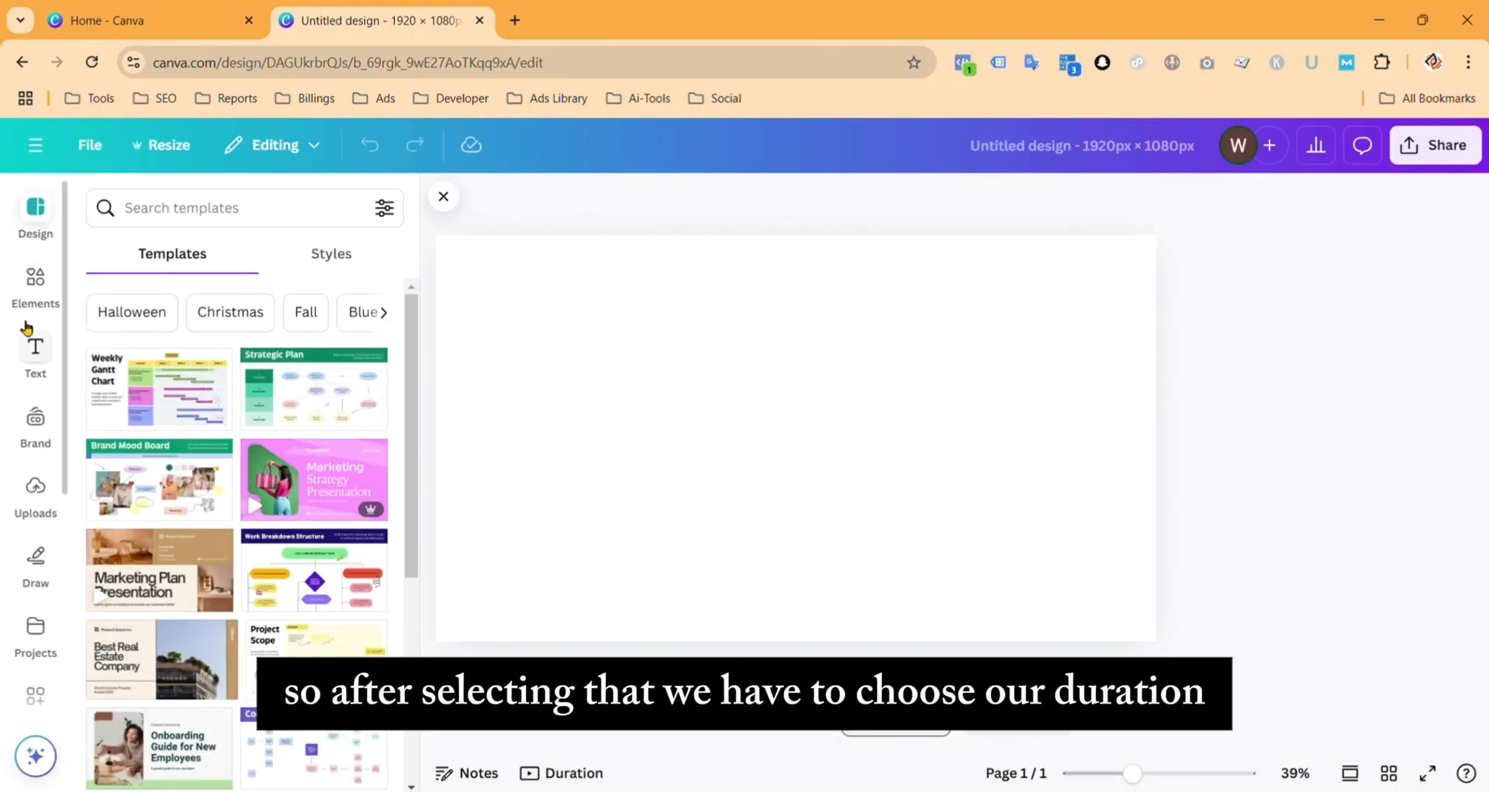
# Step: Set the blank page's timing to 7.5 seconds
pyautogui.click(696, 410)
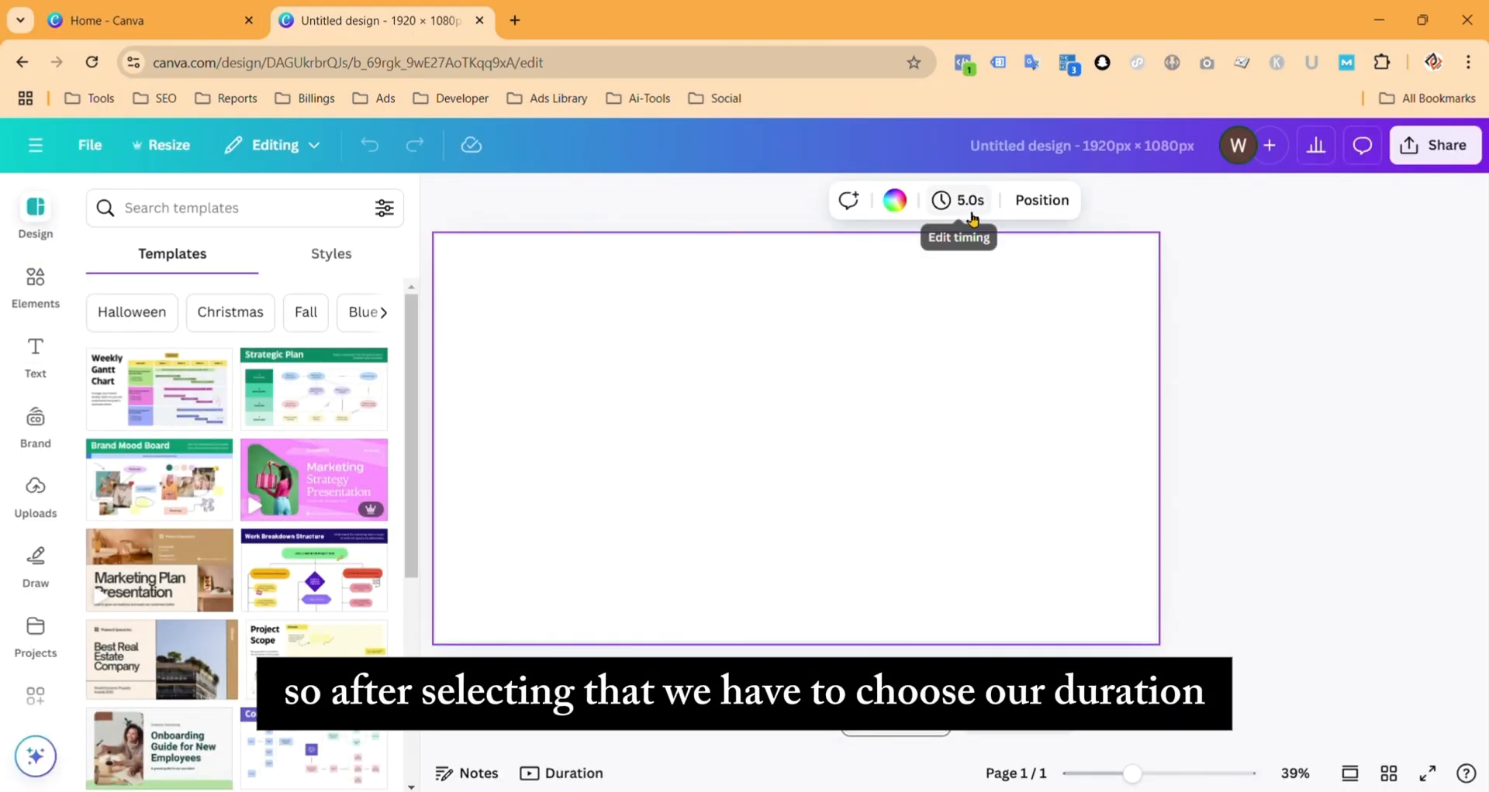
pyautogui.click(969, 214)
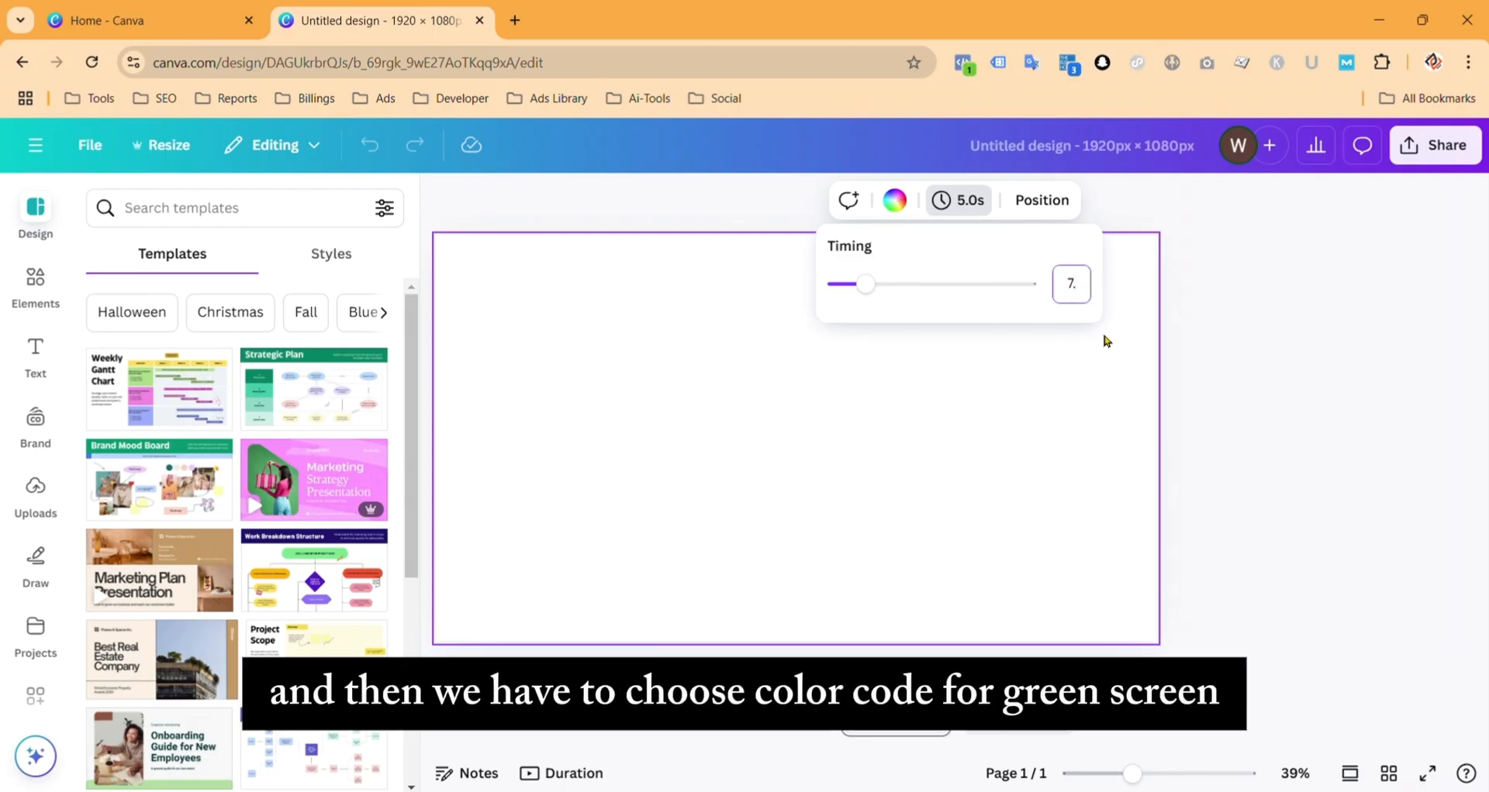
pyautogui.click(1278, 397)
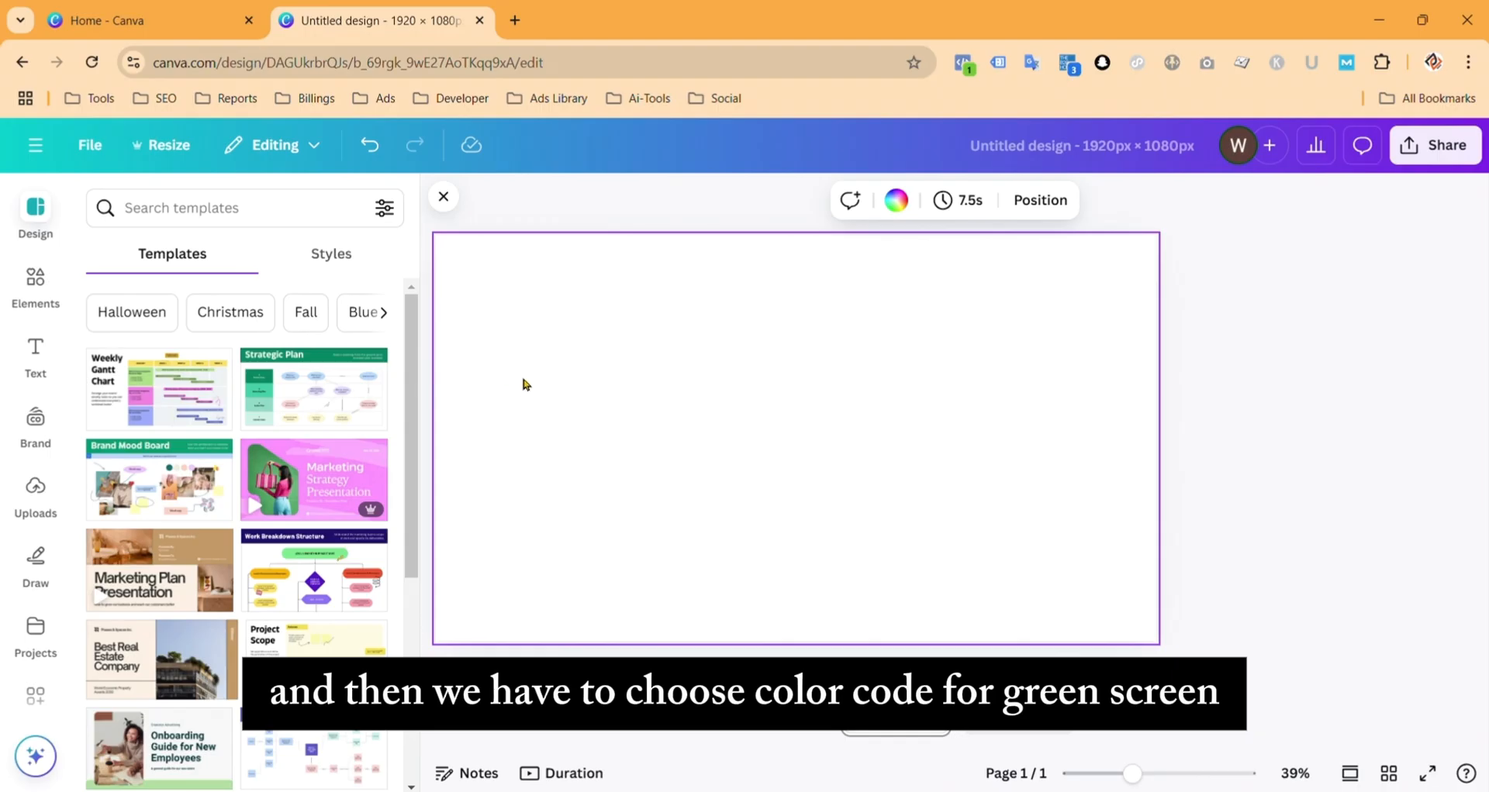
# Step: Set the page background to the green-screen colour 00B140
pyautogui.click(896, 202)
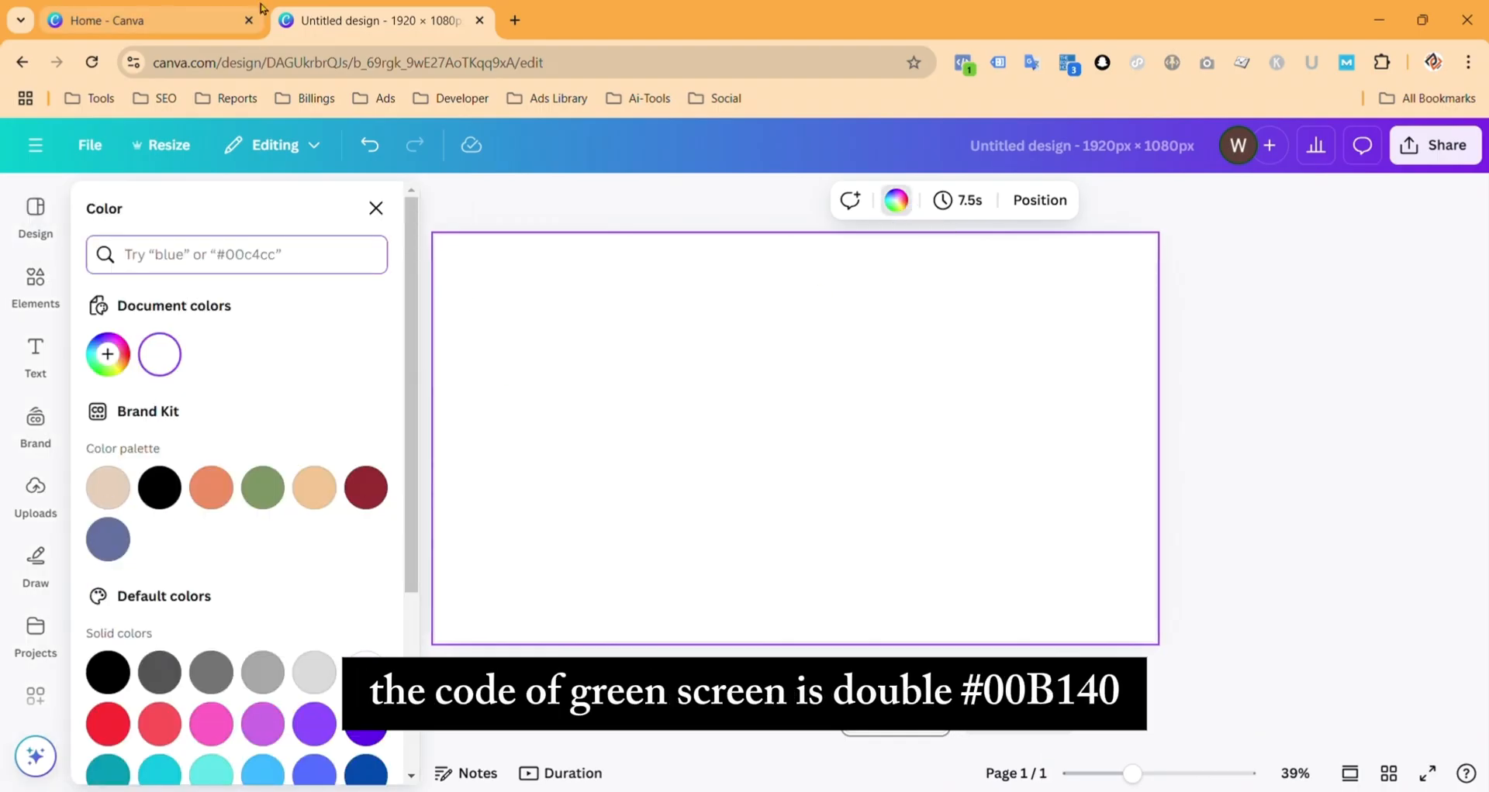
pyautogui.write('00b')
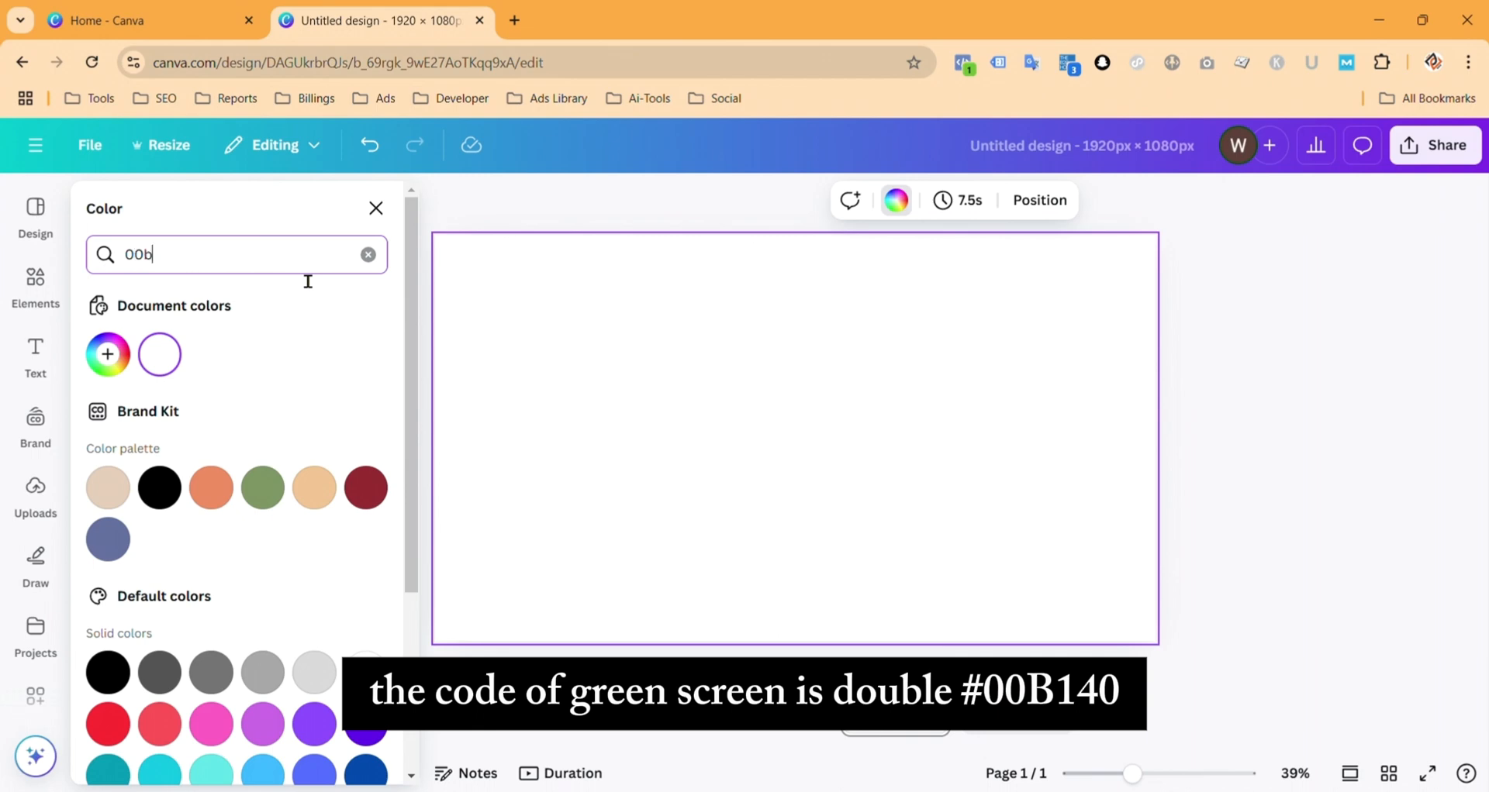
pyautogui.press('BackSpace')
pyautogui.write('B1')
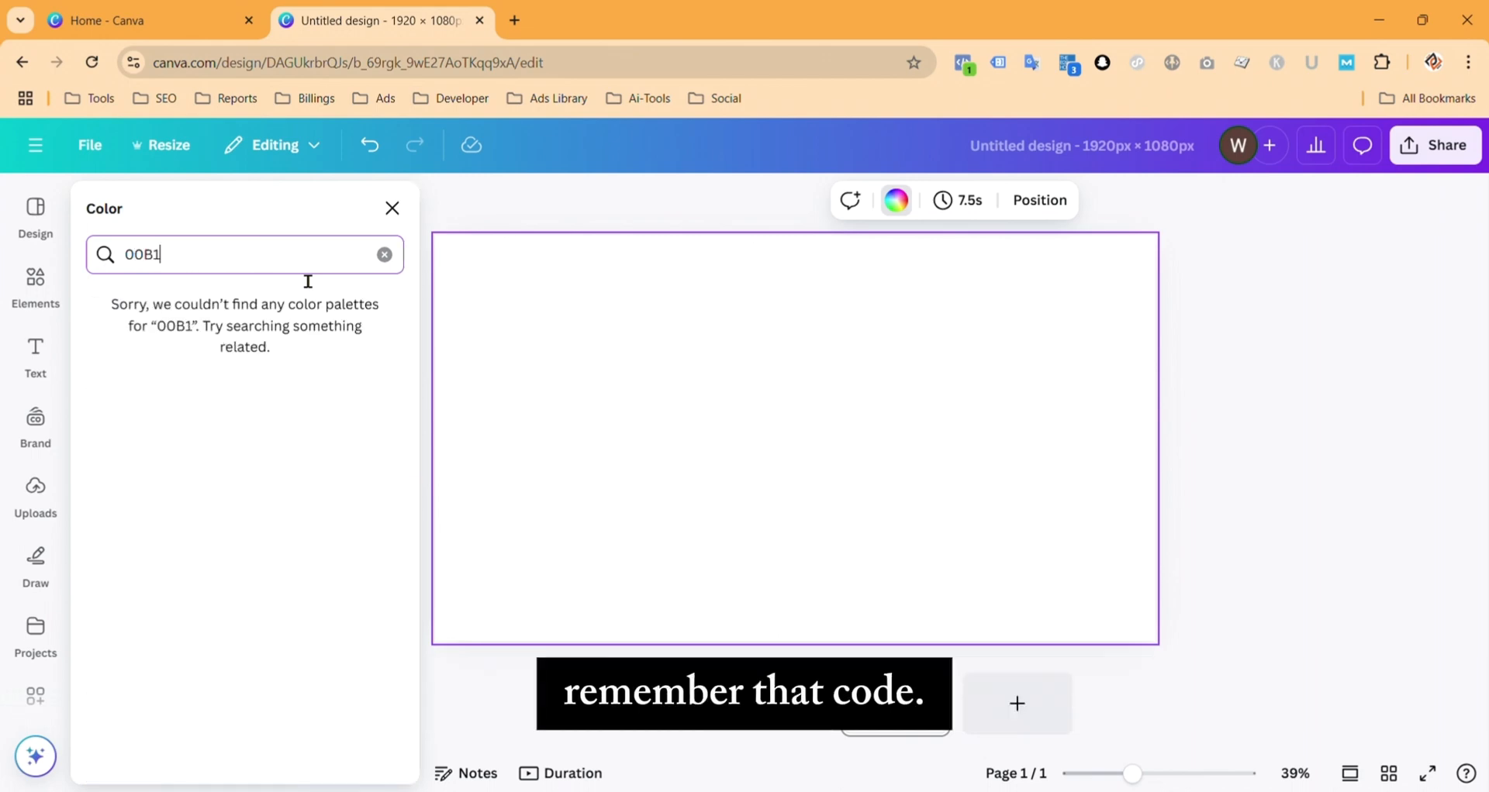
pyautogui.write('40')
pyautogui.click(110, 345)
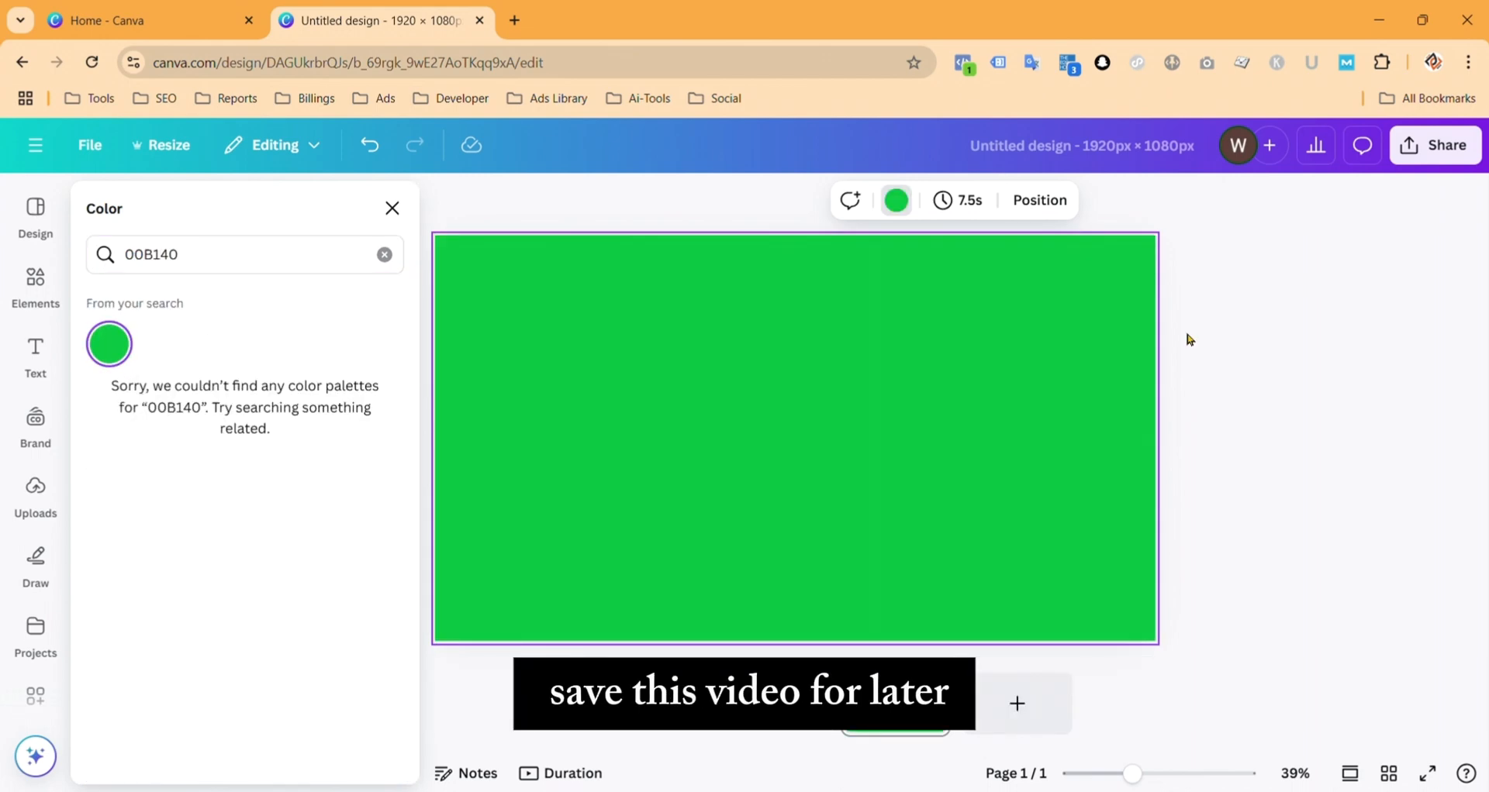
pyautogui.click(877, 371)
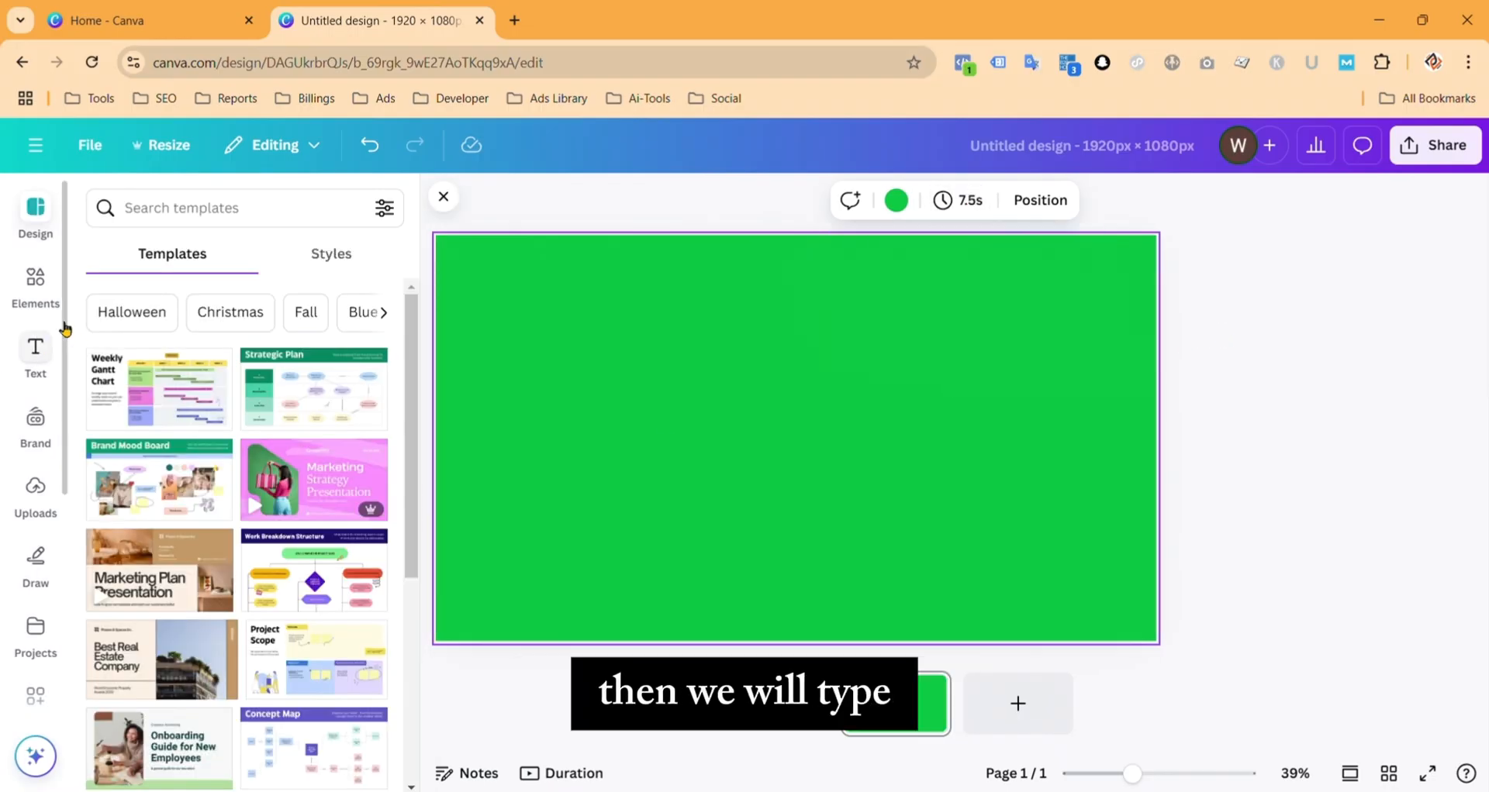
# Step: Search the elements library for "rectangular shape"
pyautogui.click(35, 286)
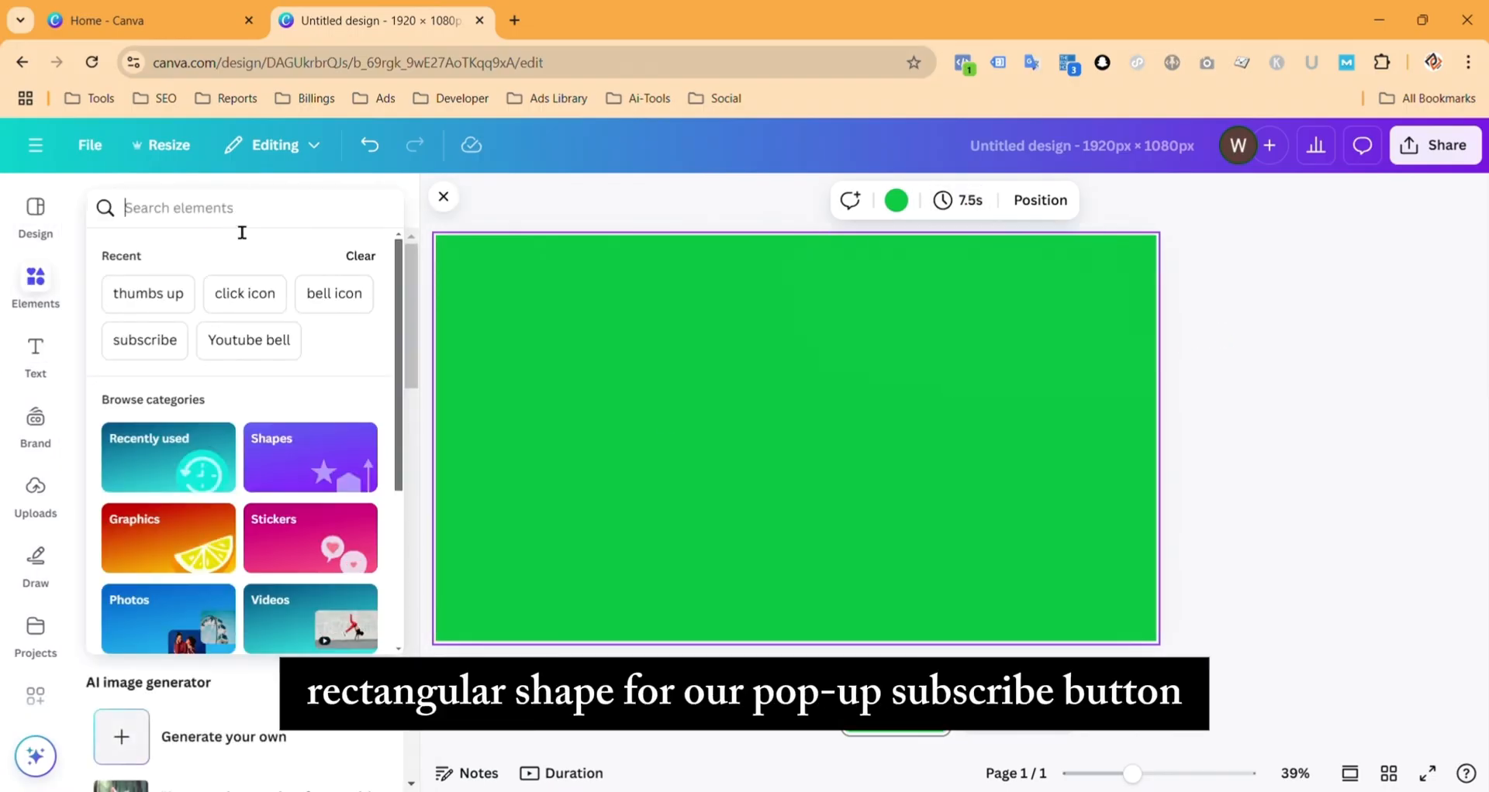
pyautogui.write('rectangular ')
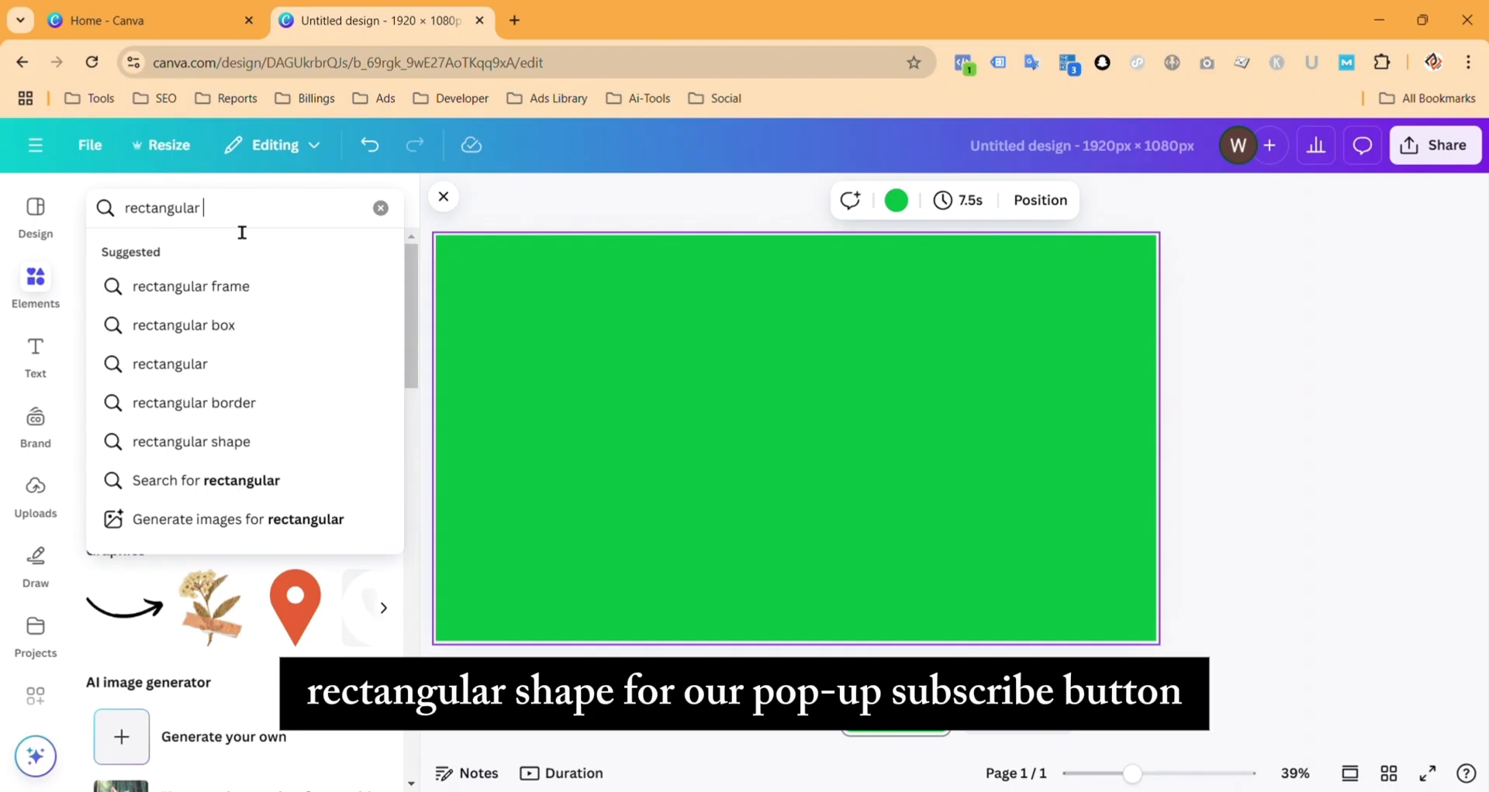
pyautogui.write('shape')
pyautogui.press('Return')
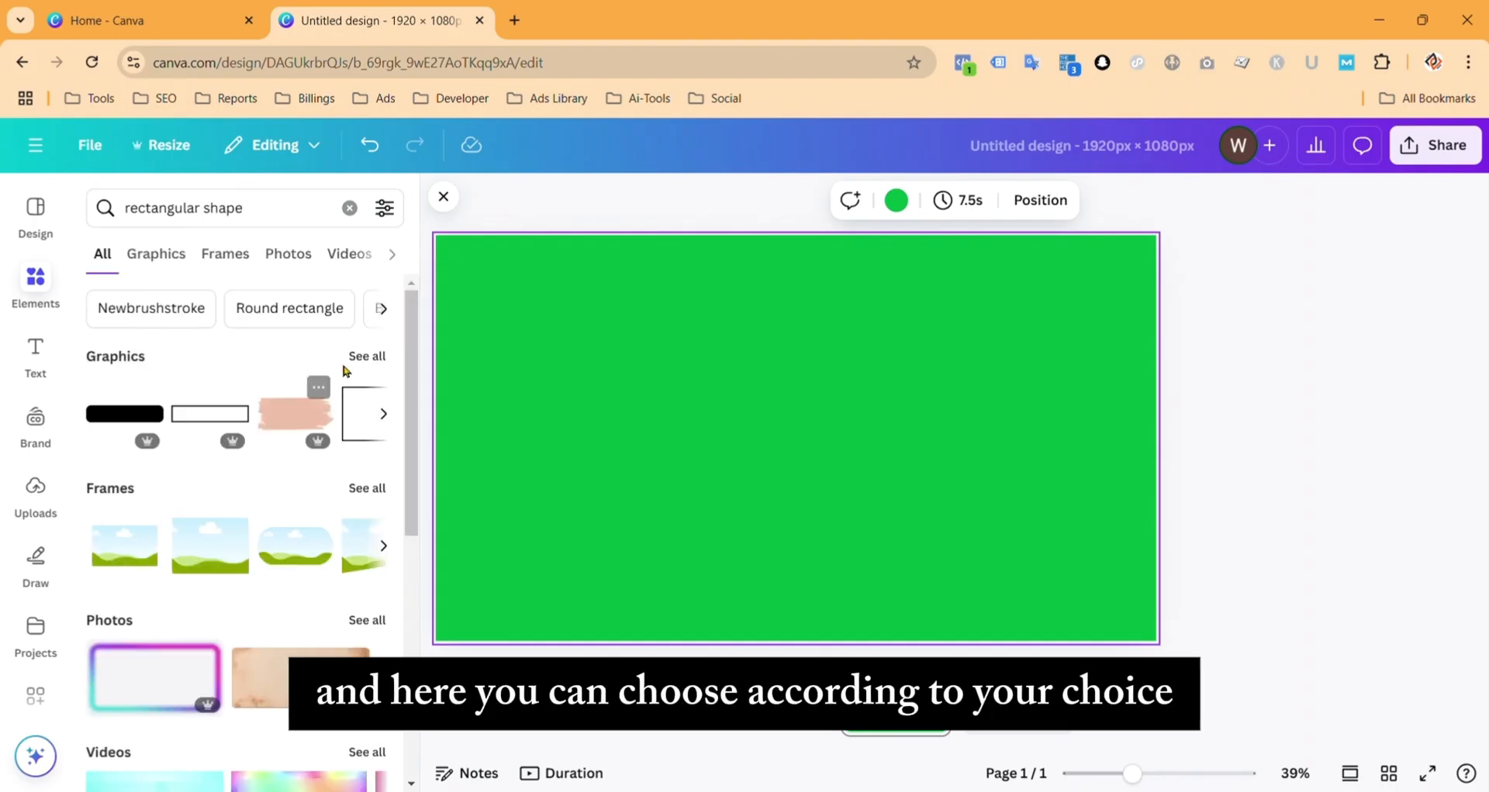
# Step: Browse the graphics and frames found for "rectangular shape" for a suitable button background
pyautogui.click(369, 361)
pyautogui.scroll(-3, 326, 466)
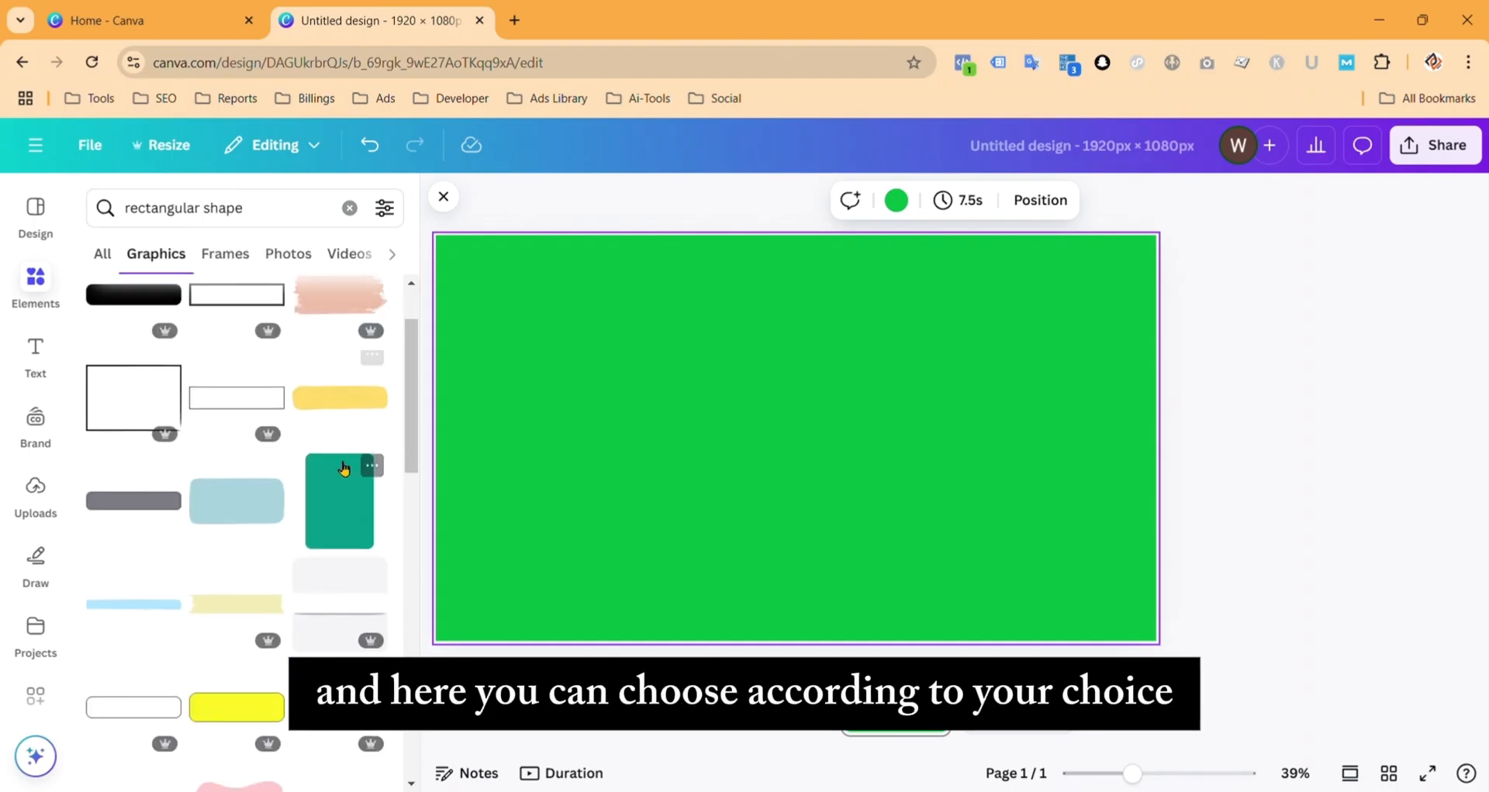
pyautogui.scroll(-2, 338, 527)
pyautogui.scroll(-10, 300, 610)
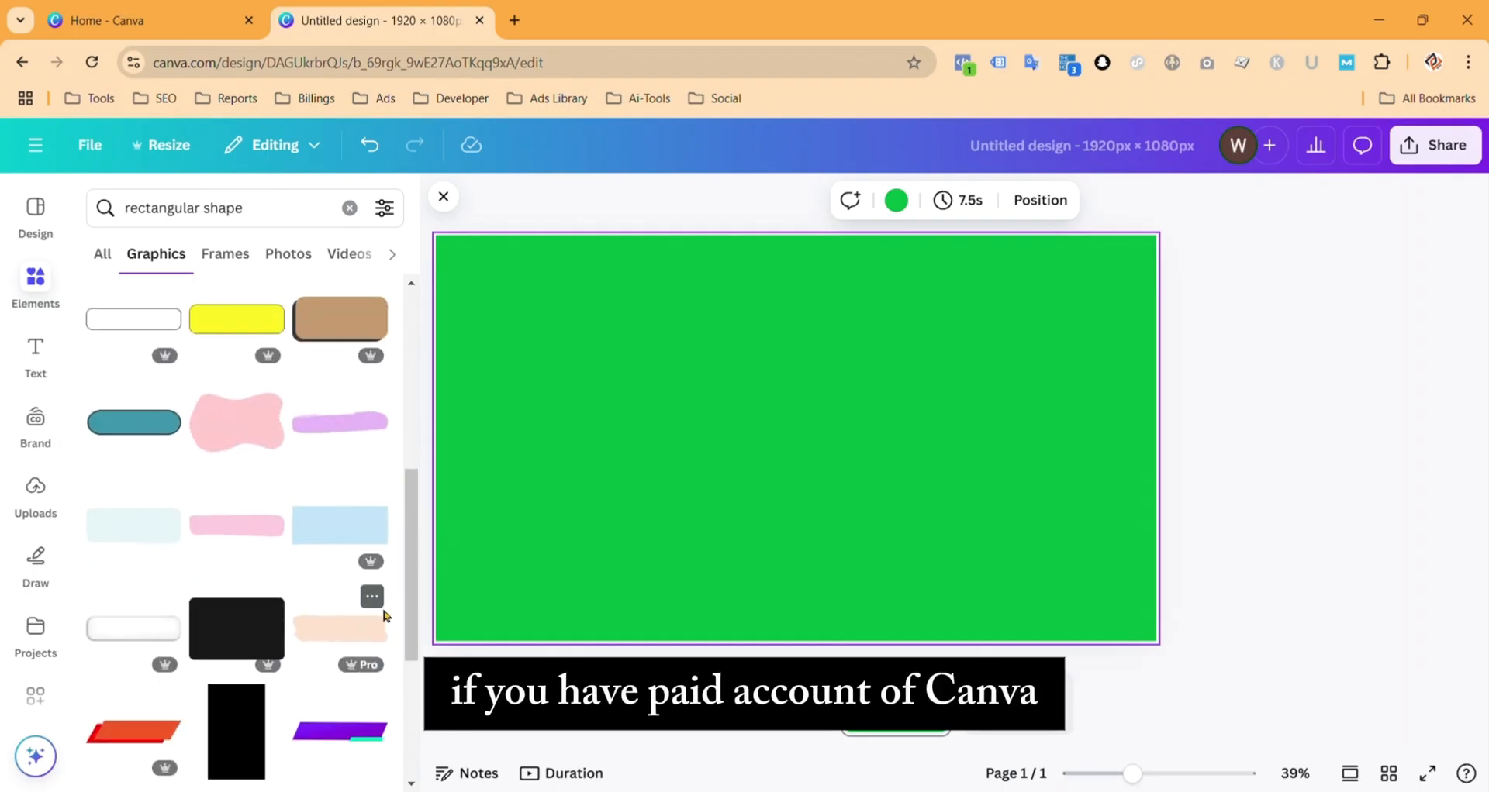
pyautogui.scroll(3, 362, 608)
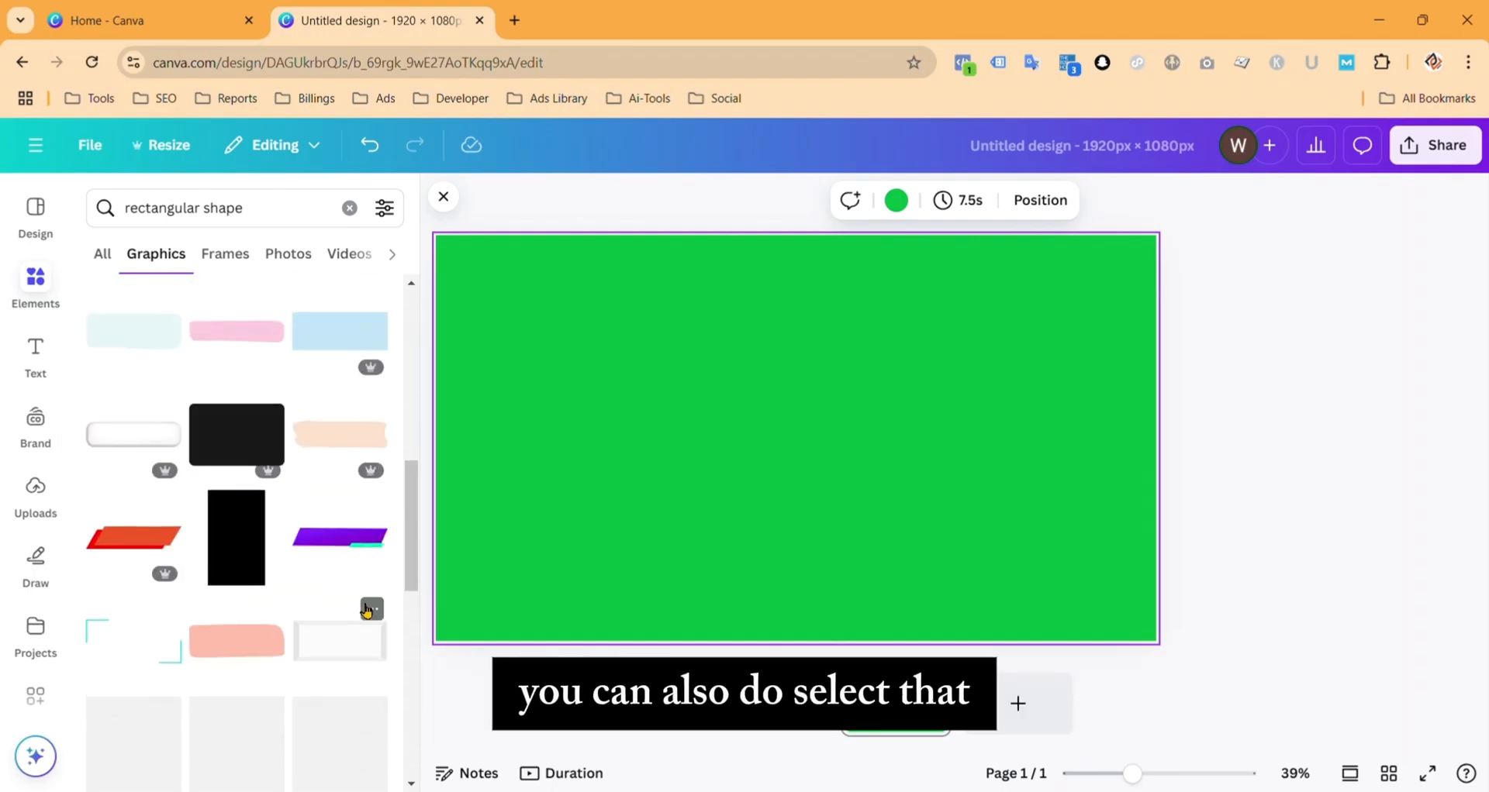
pyautogui.scroll(-4, 367, 601)
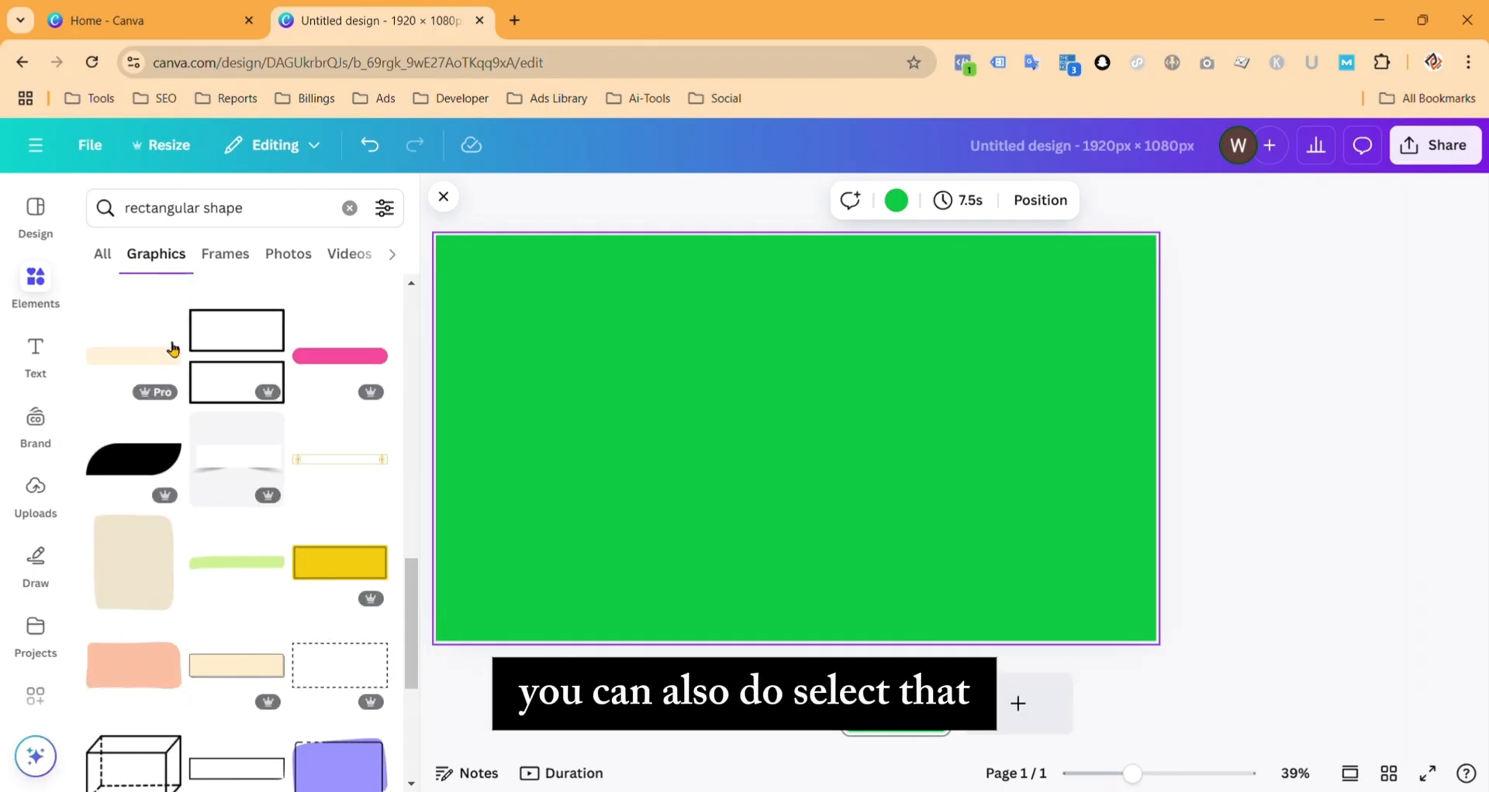
pyautogui.scroll(-10, 233, 409)
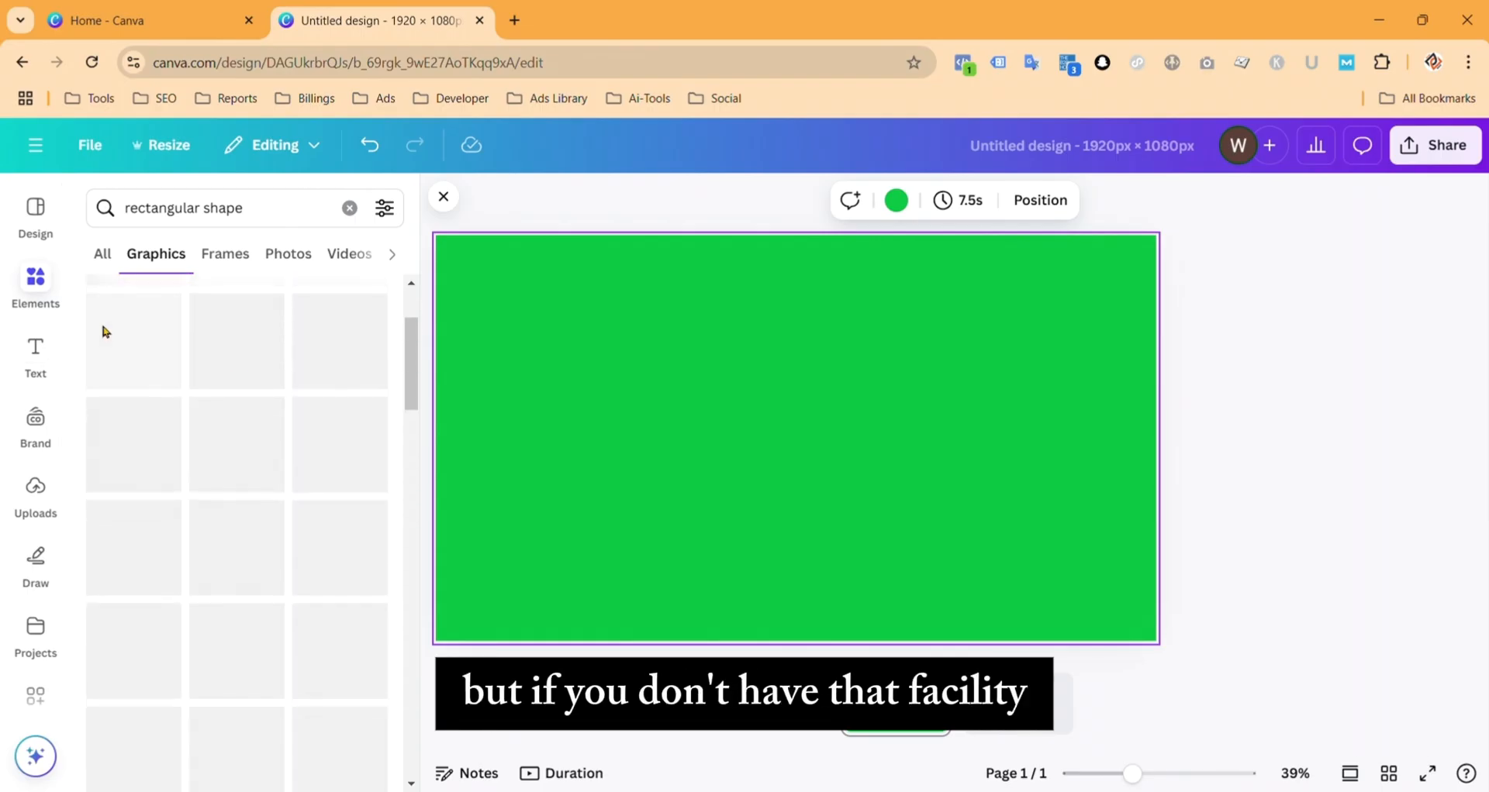
pyautogui.click(249, 256)
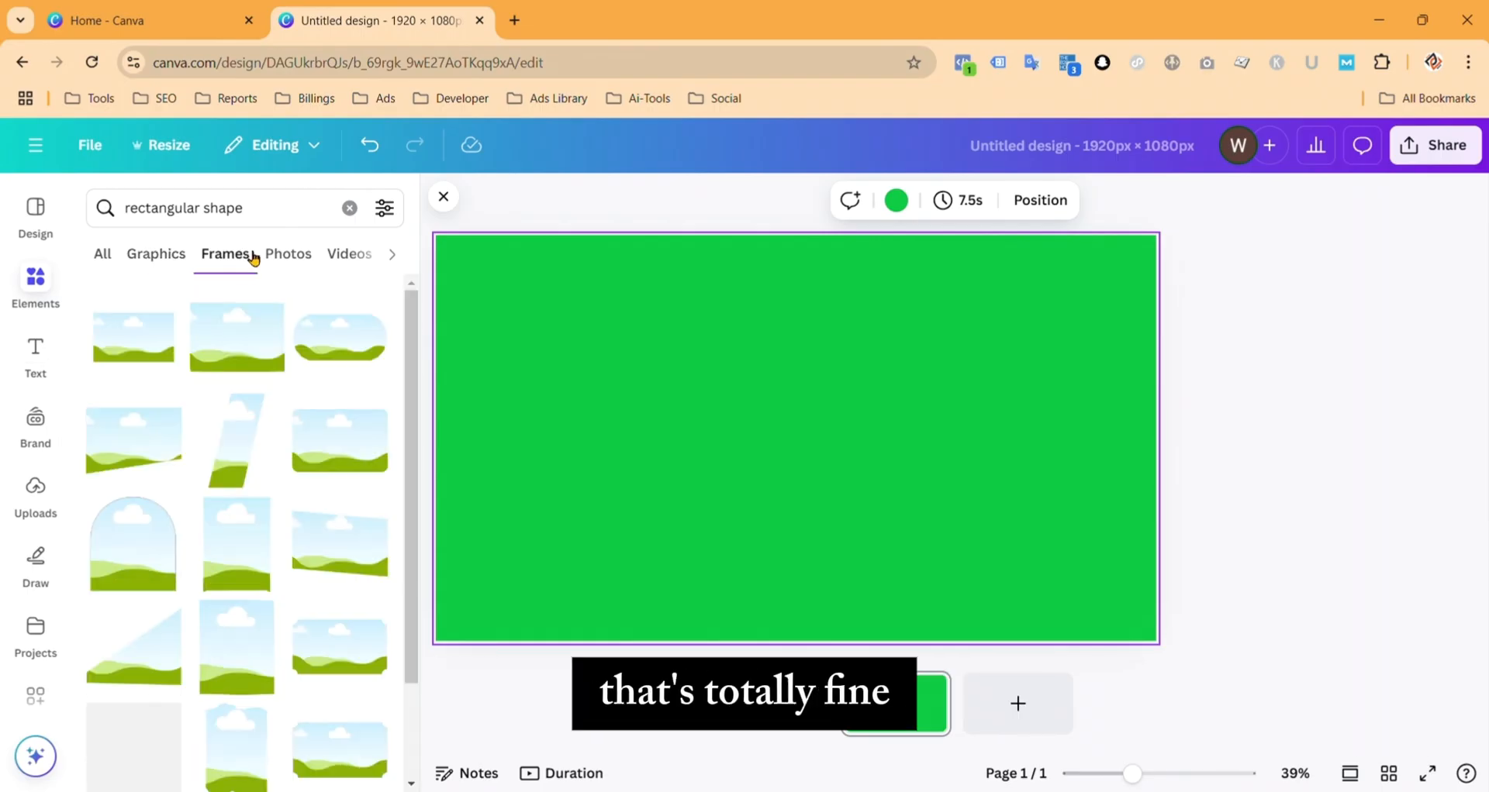
pyautogui.click(161, 273)
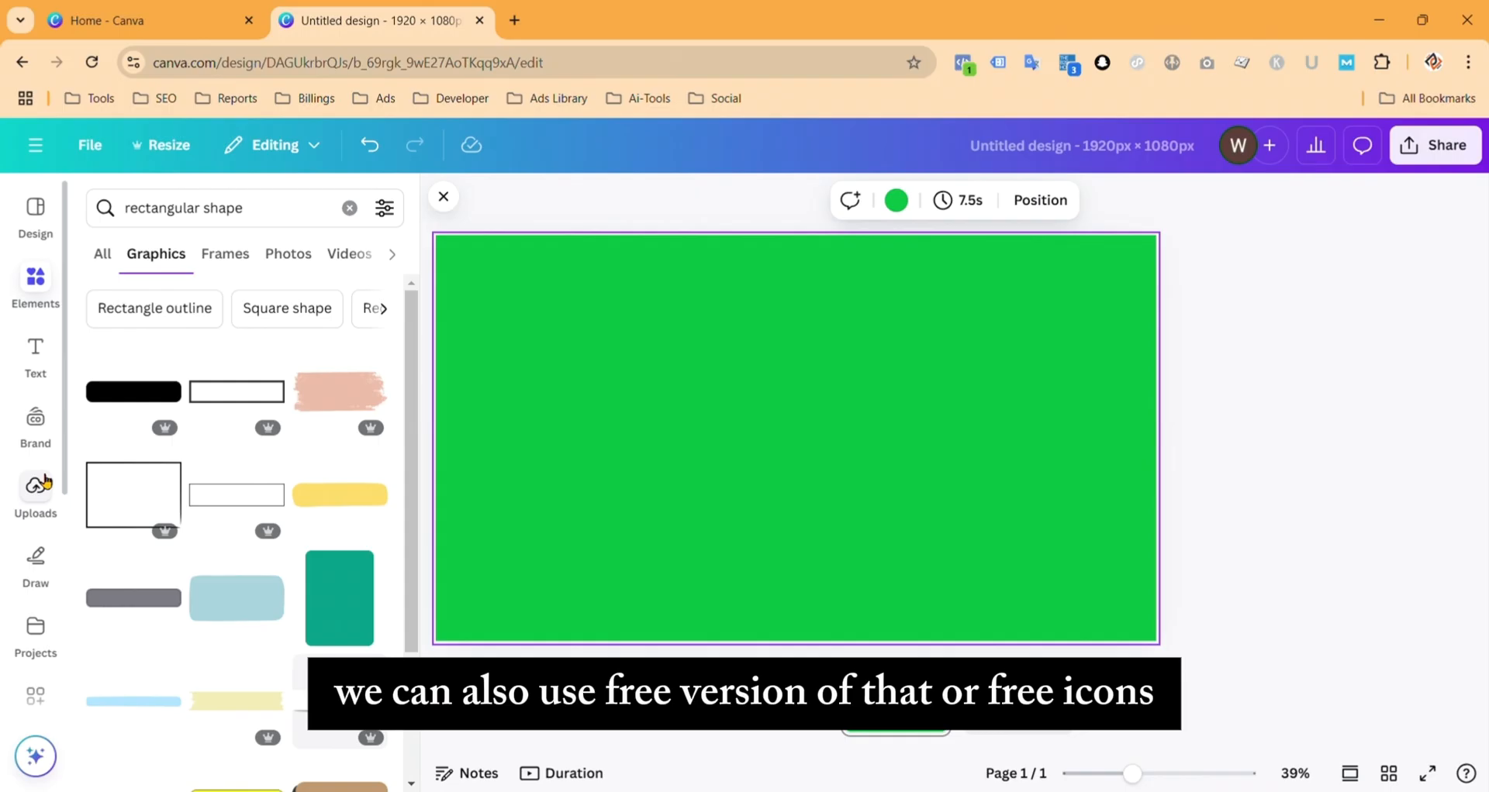
pyautogui.click(105, 260)
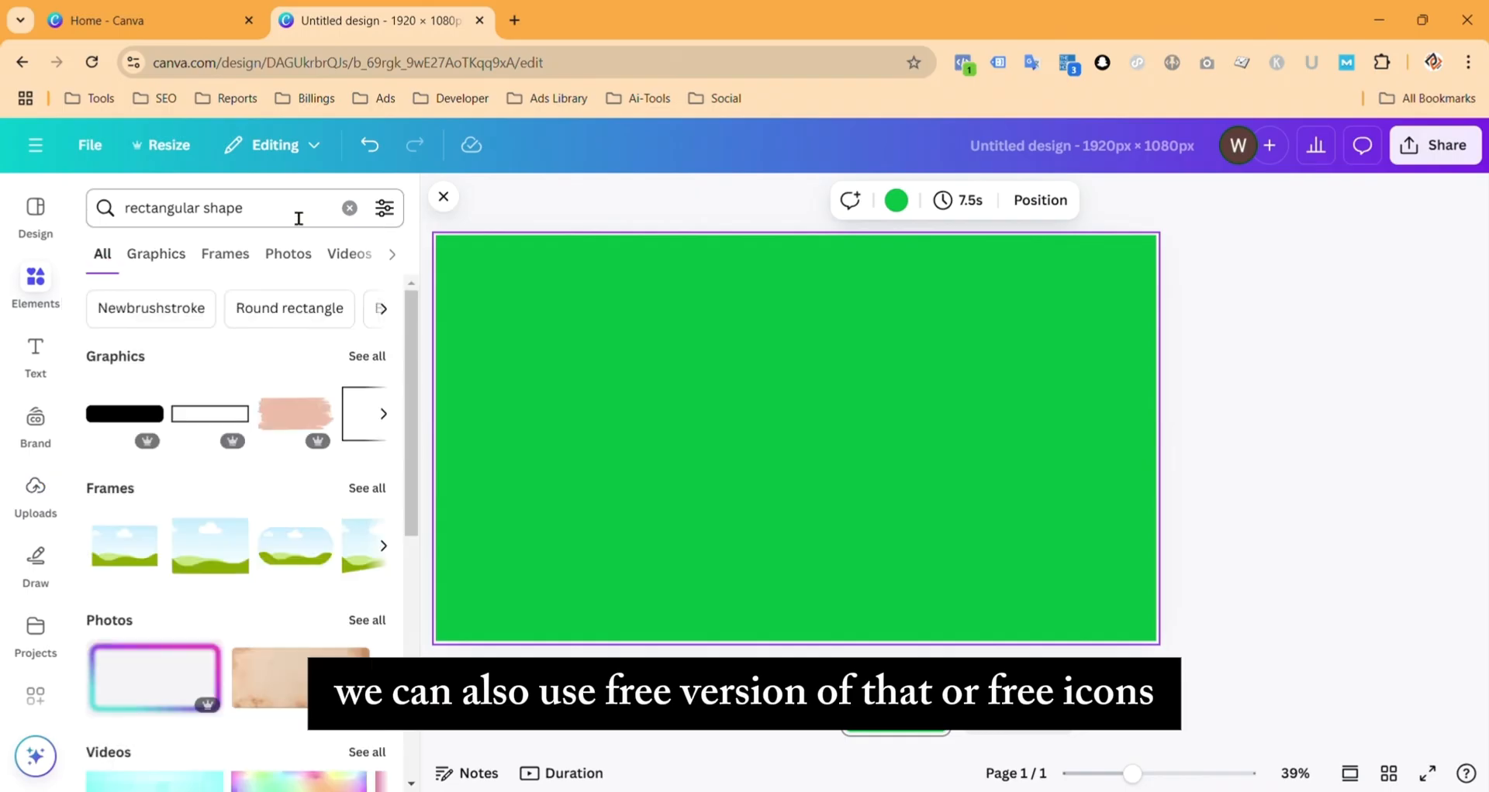
# Step: Add the orange pill shape from the Round rectangle graphics and enlarge it across the lower half of the page
pyautogui.click(307, 308)
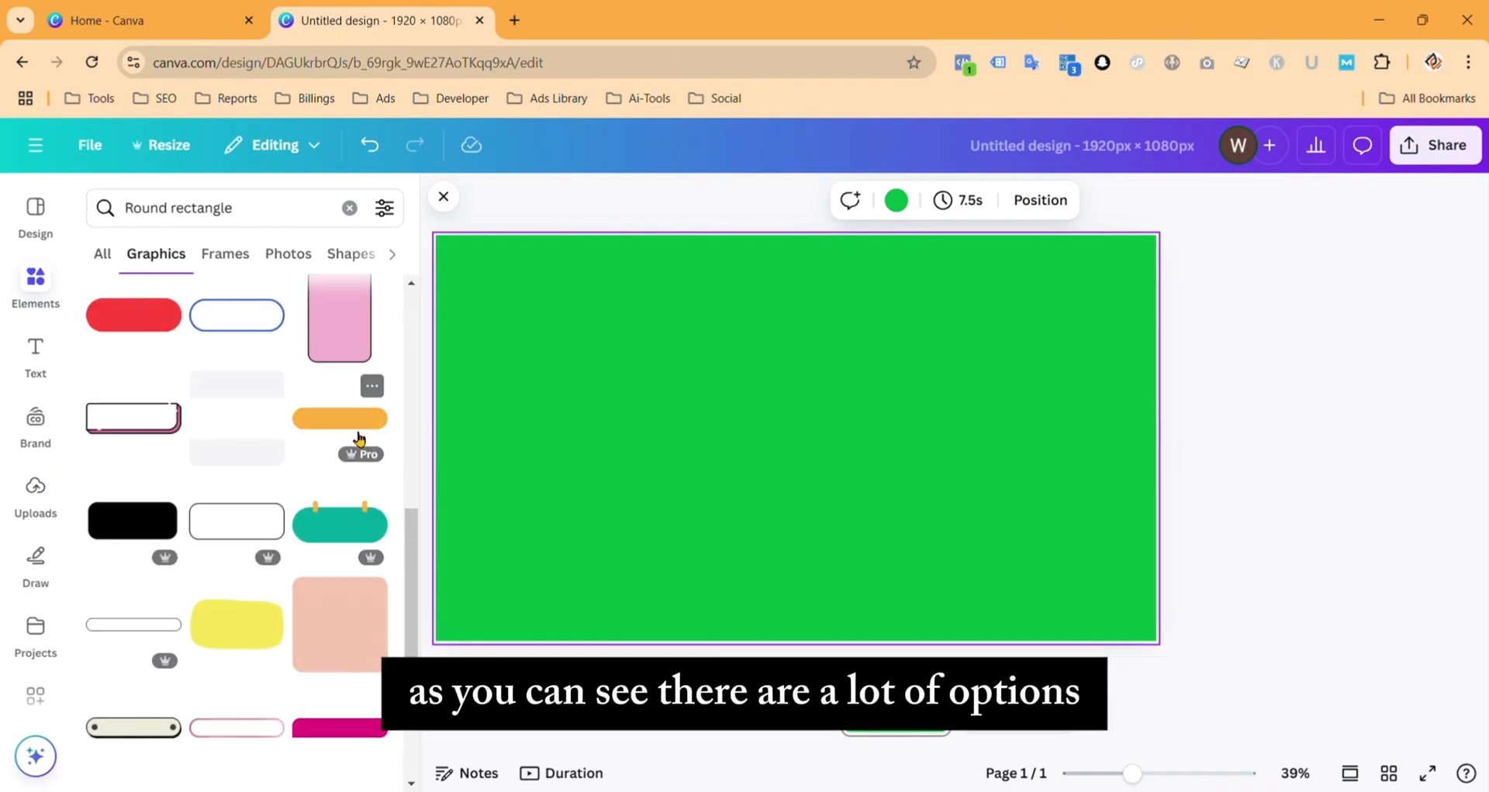
pyautogui.click(358, 438)
pyautogui.moveTo(856, 454); pyautogui.dragTo(738, 555)
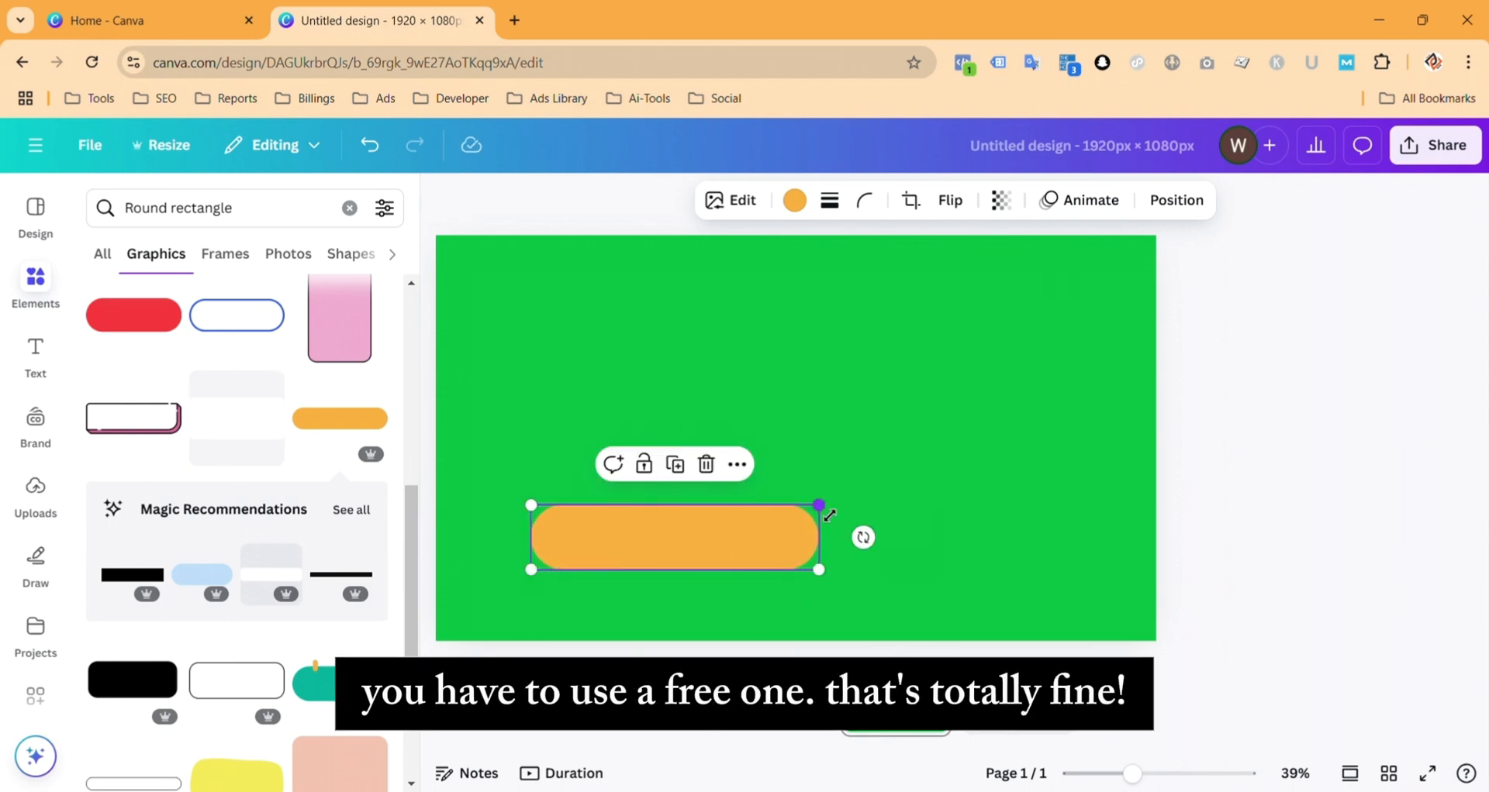
pyautogui.moveTo(828, 515); pyautogui.dragTo(1033, 459)
pyautogui.moveTo(794, 545); pyautogui.dragTo(792, 562)
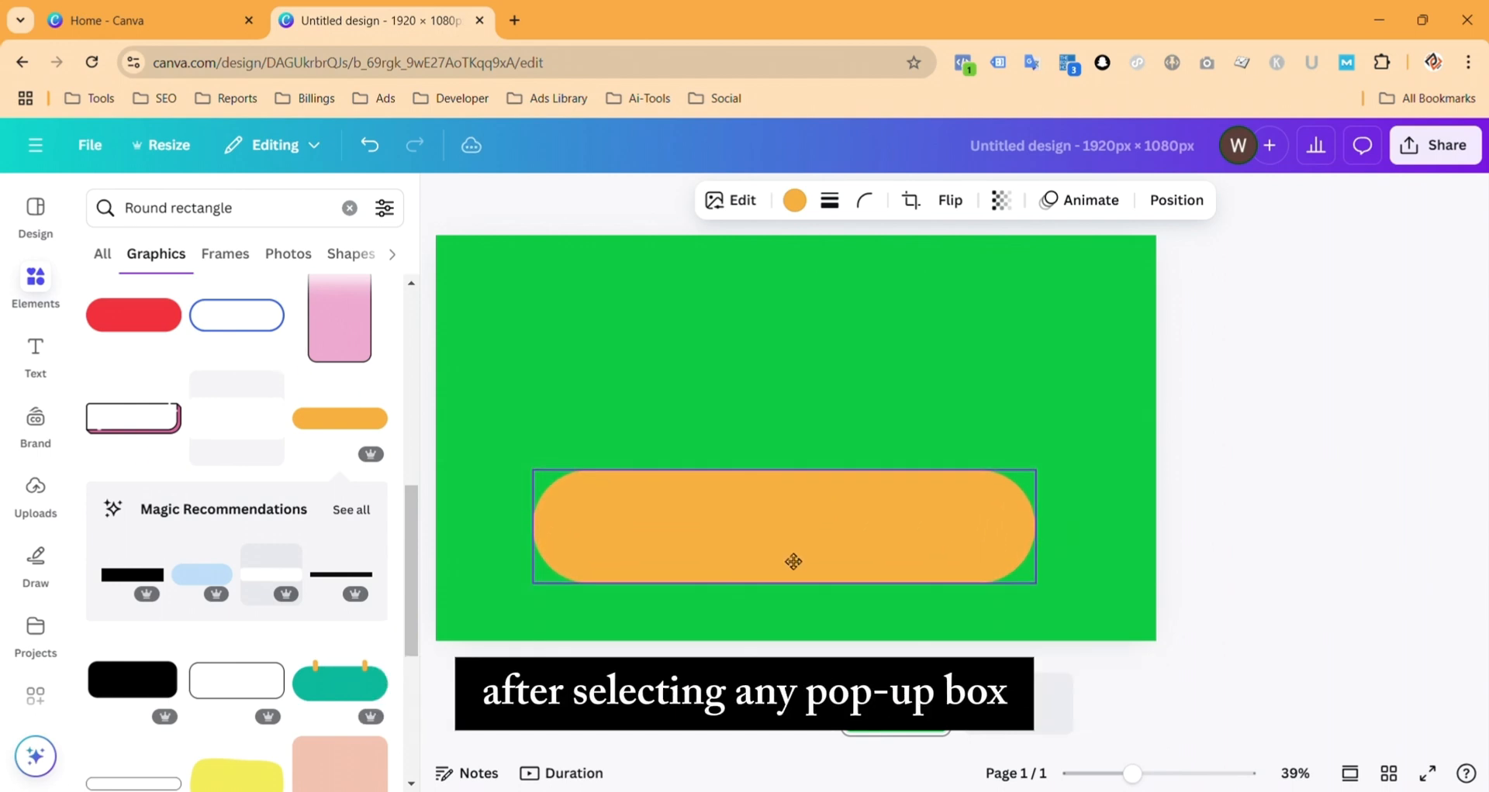
# Step: Search elements for "single image", add the circular frame and fit it inside the left end of the orange pill shape
pyautogui.click(36, 488)
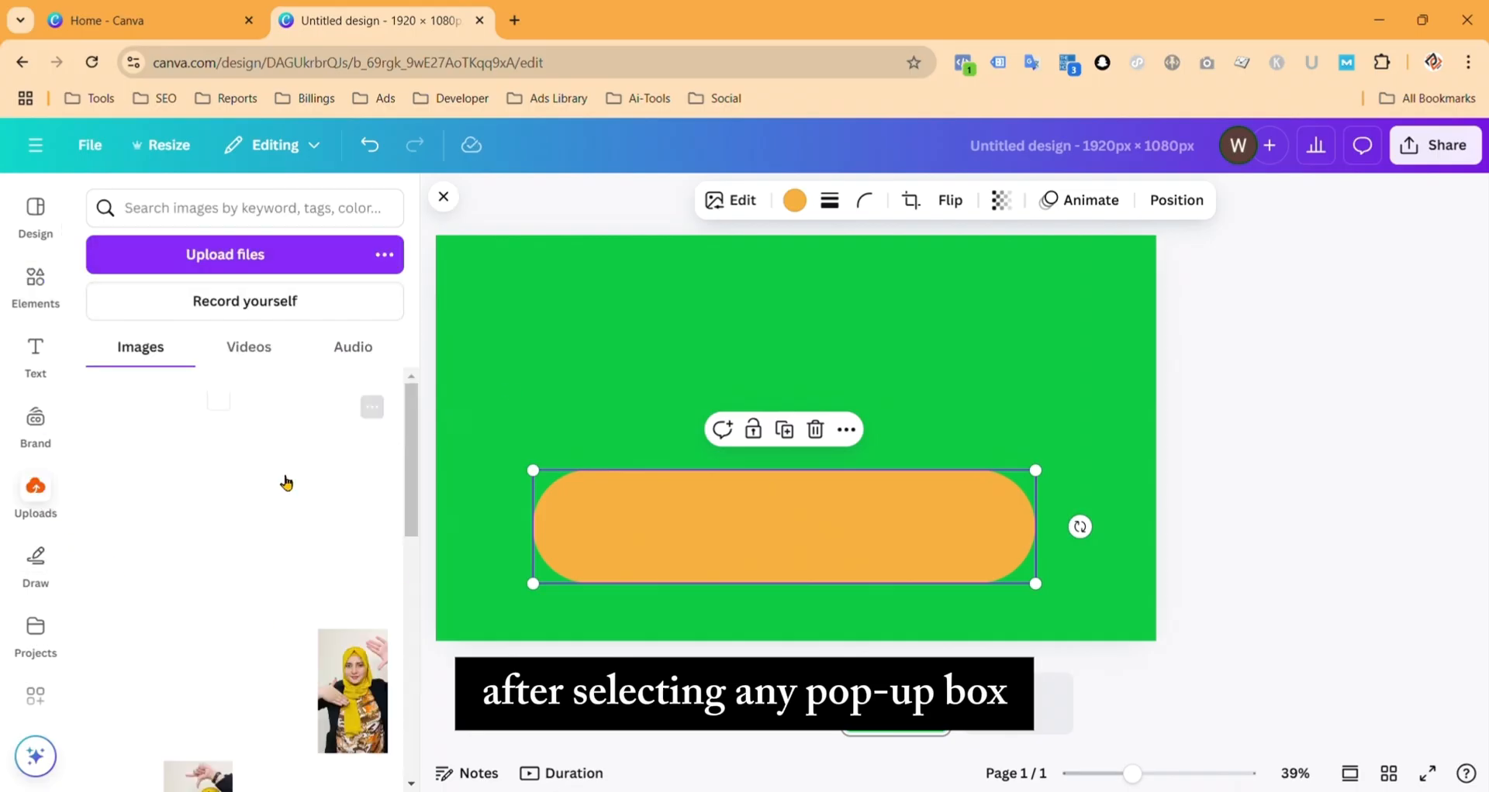
pyautogui.click(18, 268)
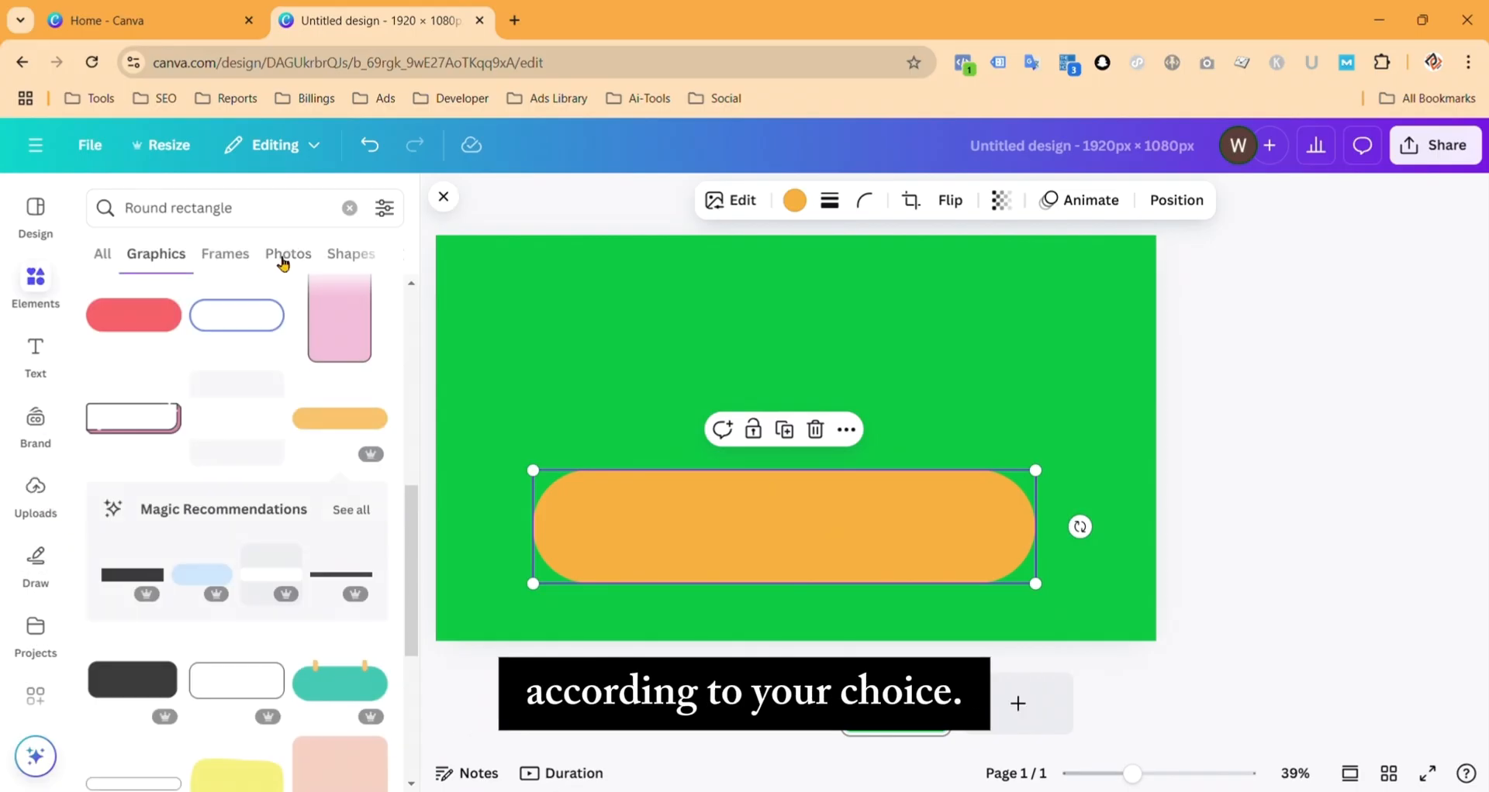
pyautogui.click(353, 208)
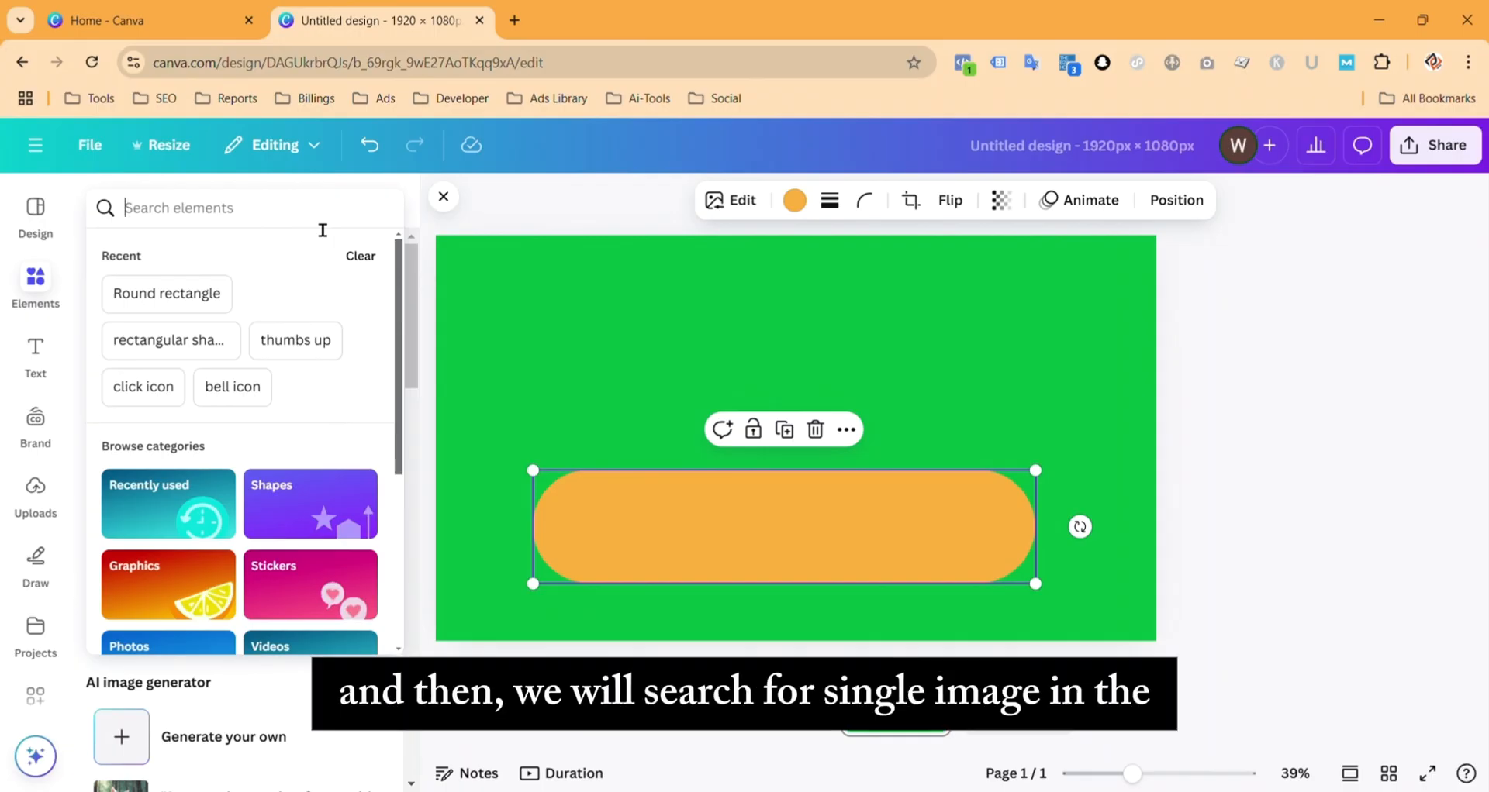
pyautogui.write('single')
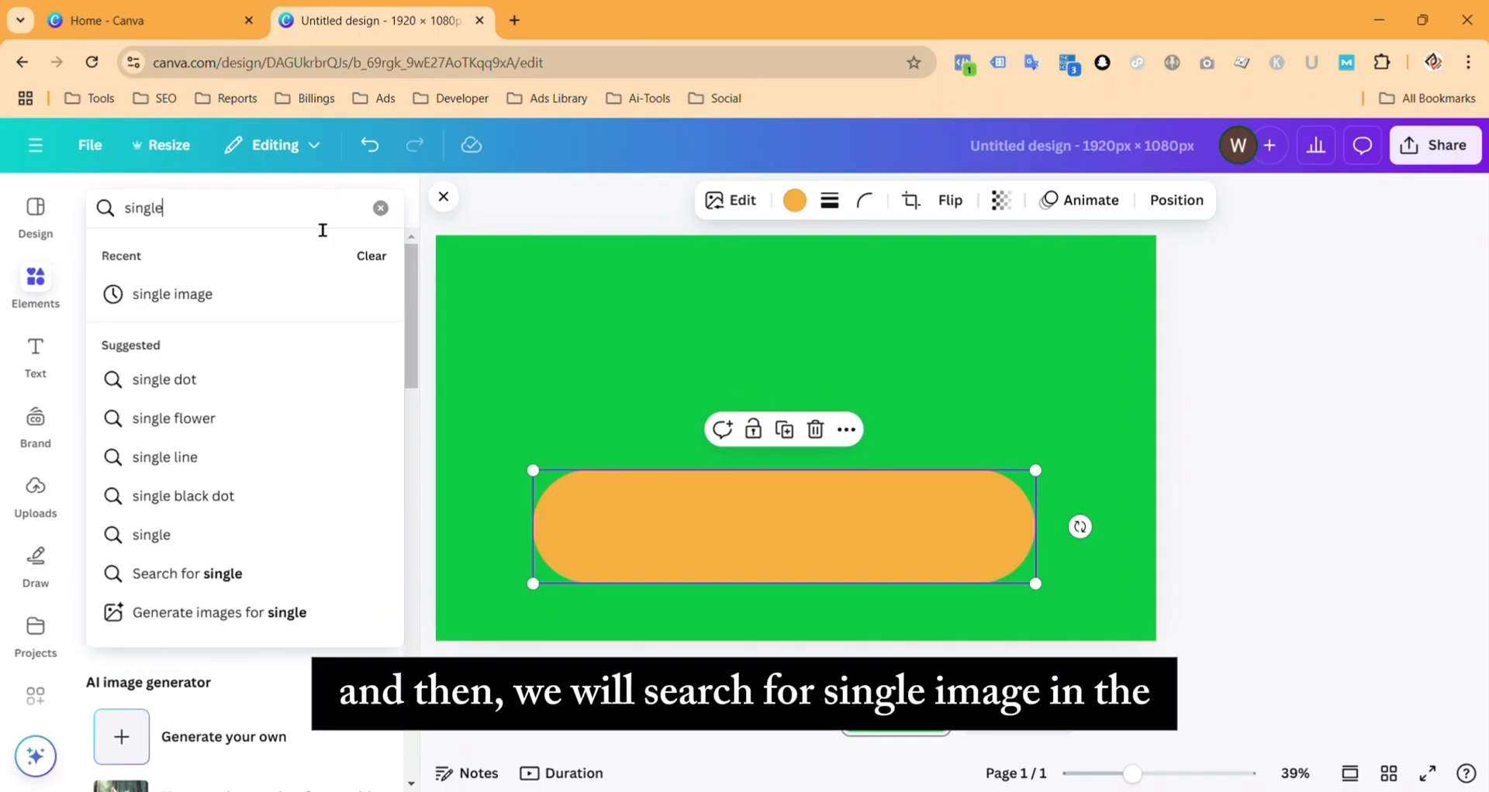
pyautogui.click(293, 294)
pyautogui.click(203, 535)
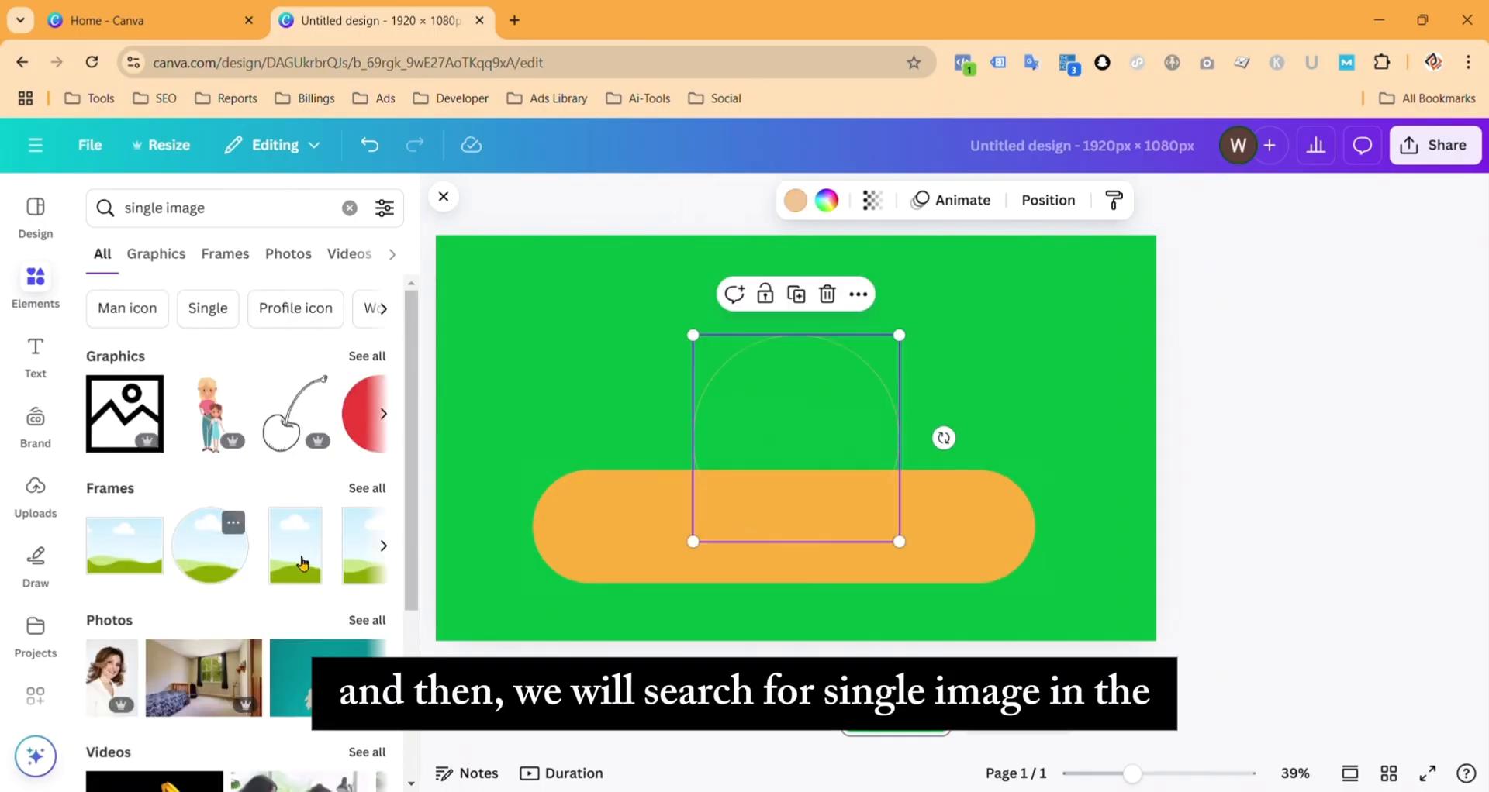
pyautogui.moveTo(899, 334); pyautogui.dragTo(792, 432)
pyautogui.moveTo(751, 503); pyautogui.dragTo(606, 535)
# Step: Change the orange pill shape's fill to white from the default solid colours
pyautogui.click(831, 532)
pyautogui.click(771, 201)
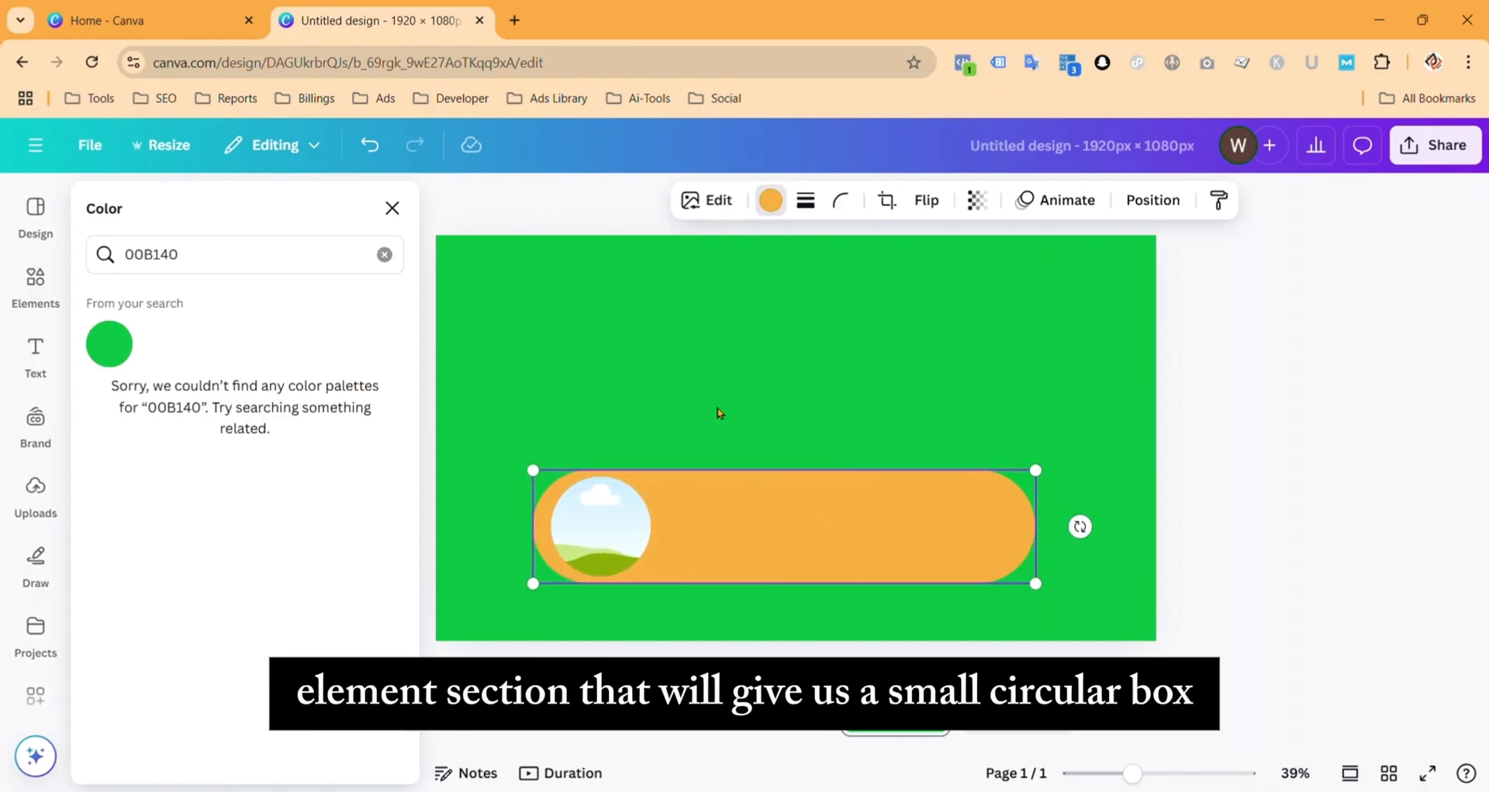
pyautogui.click(385, 255)
pyautogui.scroll(-2, 232, 543)
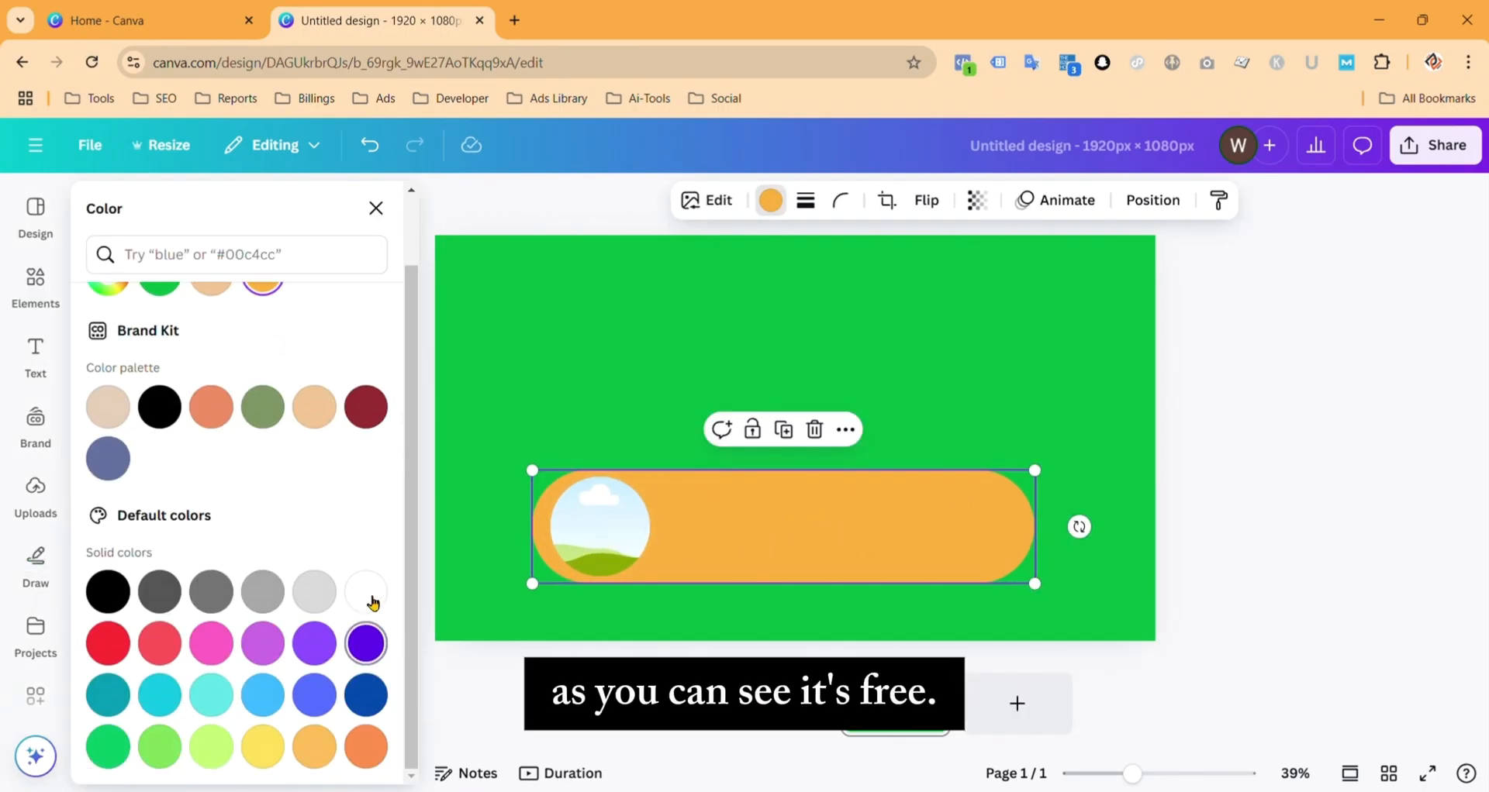
pyautogui.click(367, 594)
# Step: Set the circular frame's colour to white
pyautogui.click(552, 541)
pyautogui.click(552, 540)
pyautogui.click(795, 200)
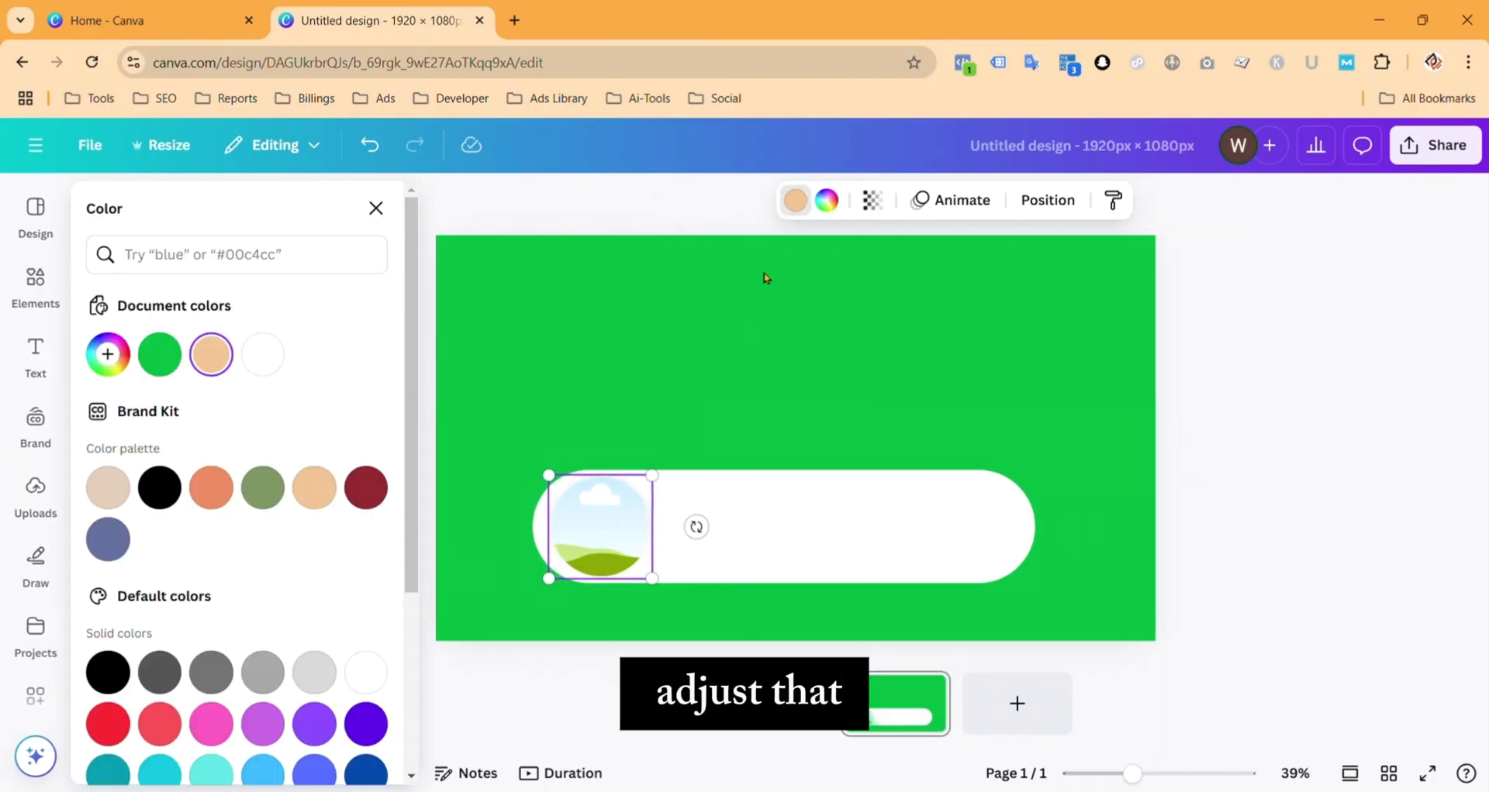
# Step: Fill the circular frame with the first uploaded portrait photo of the woman in the yellow headscarf
pyautogui.click(57, 486)
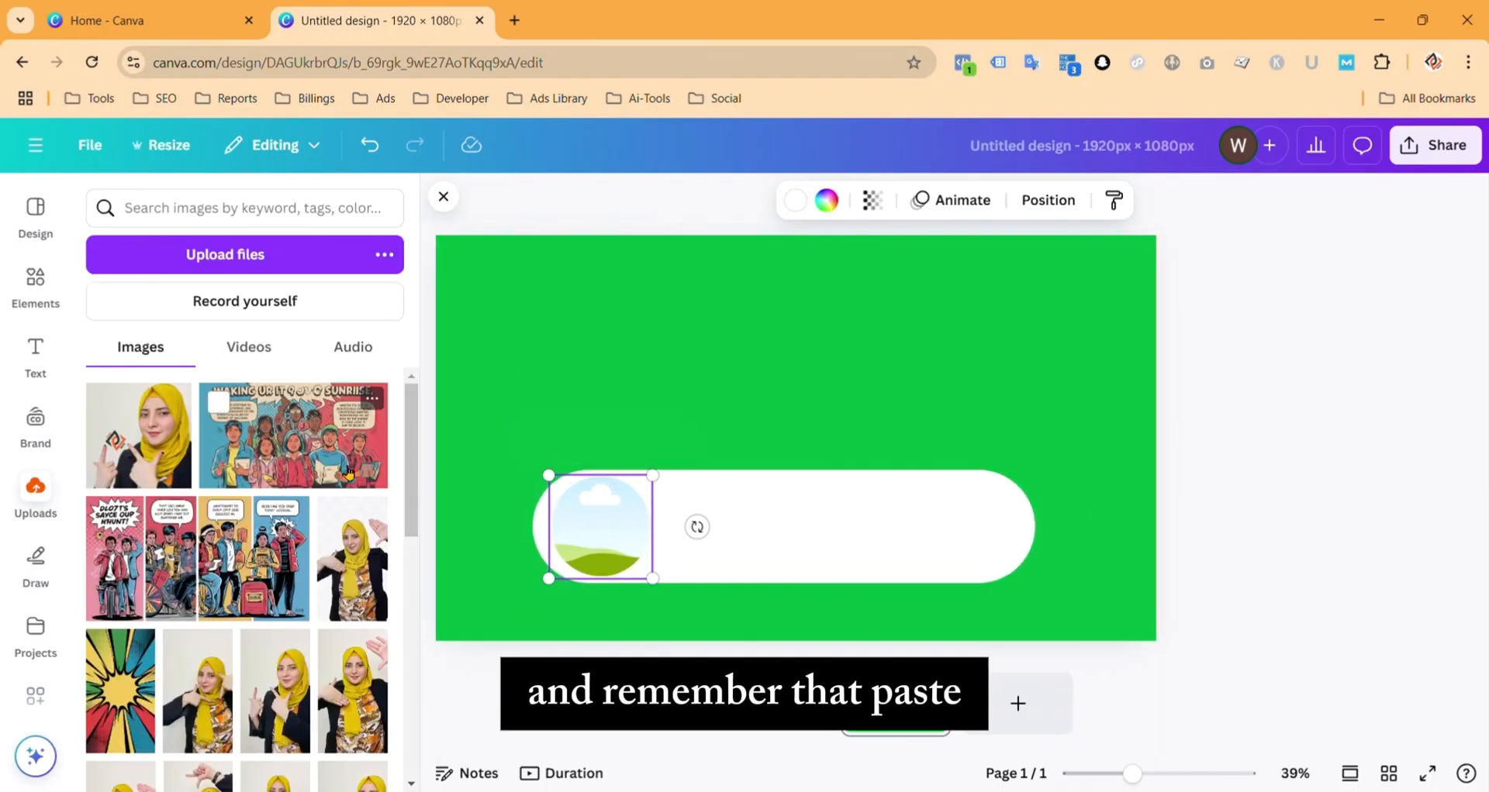
pyautogui.moveTo(138, 434); pyautogui.dragTo(612, 543)
pyautogui.click(835, 426)
pyautogui.click(465, 465)
# Step: Add a heading text box, move it onto the white bar beside the portrait and enlarge it to about size 59
pyautogui.click(36, 355)
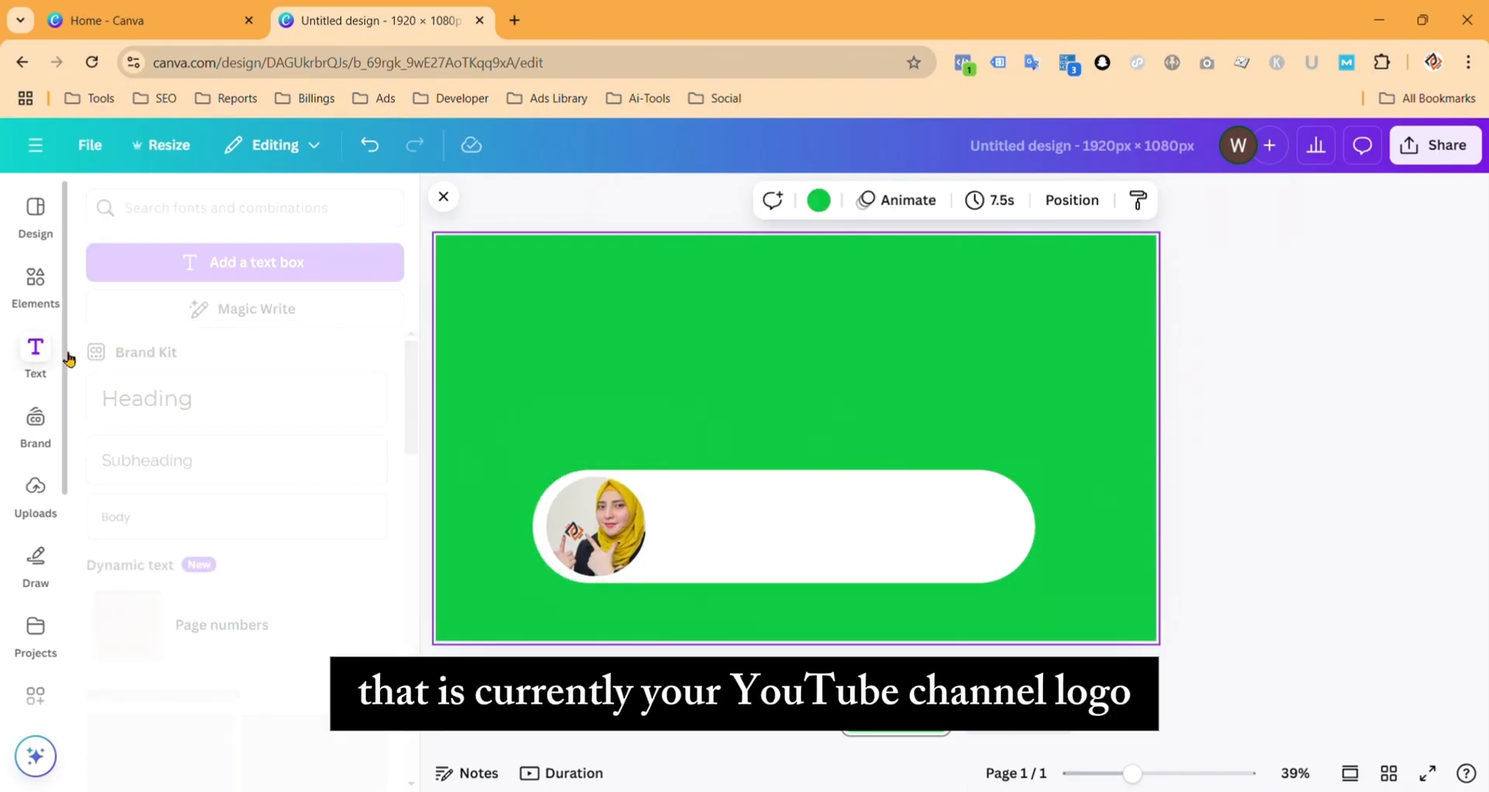
pyautogui.click(214, 419)
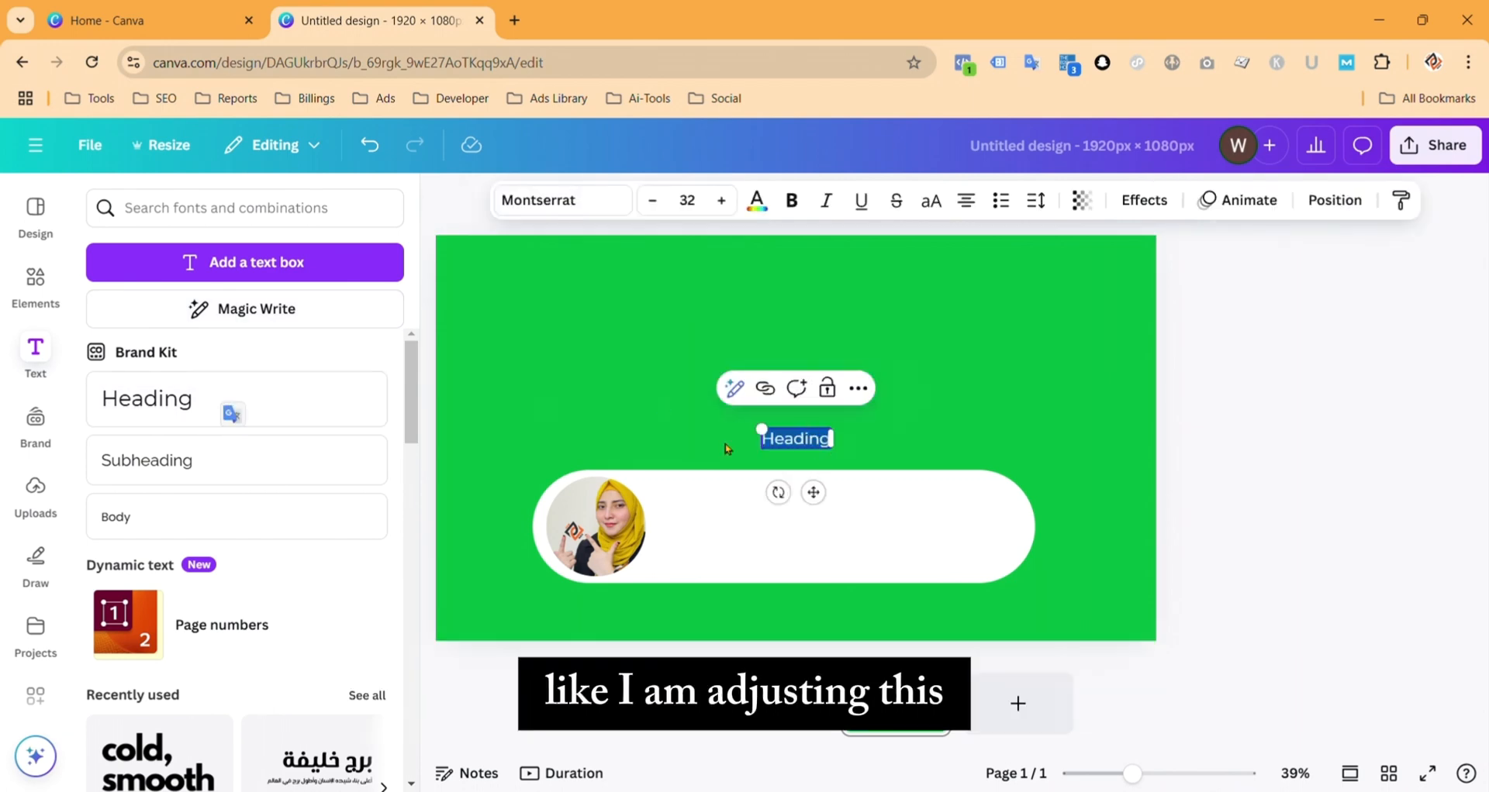
pyautogui.moveTo(812, 492); pyautogui.dragTo(812, 546)
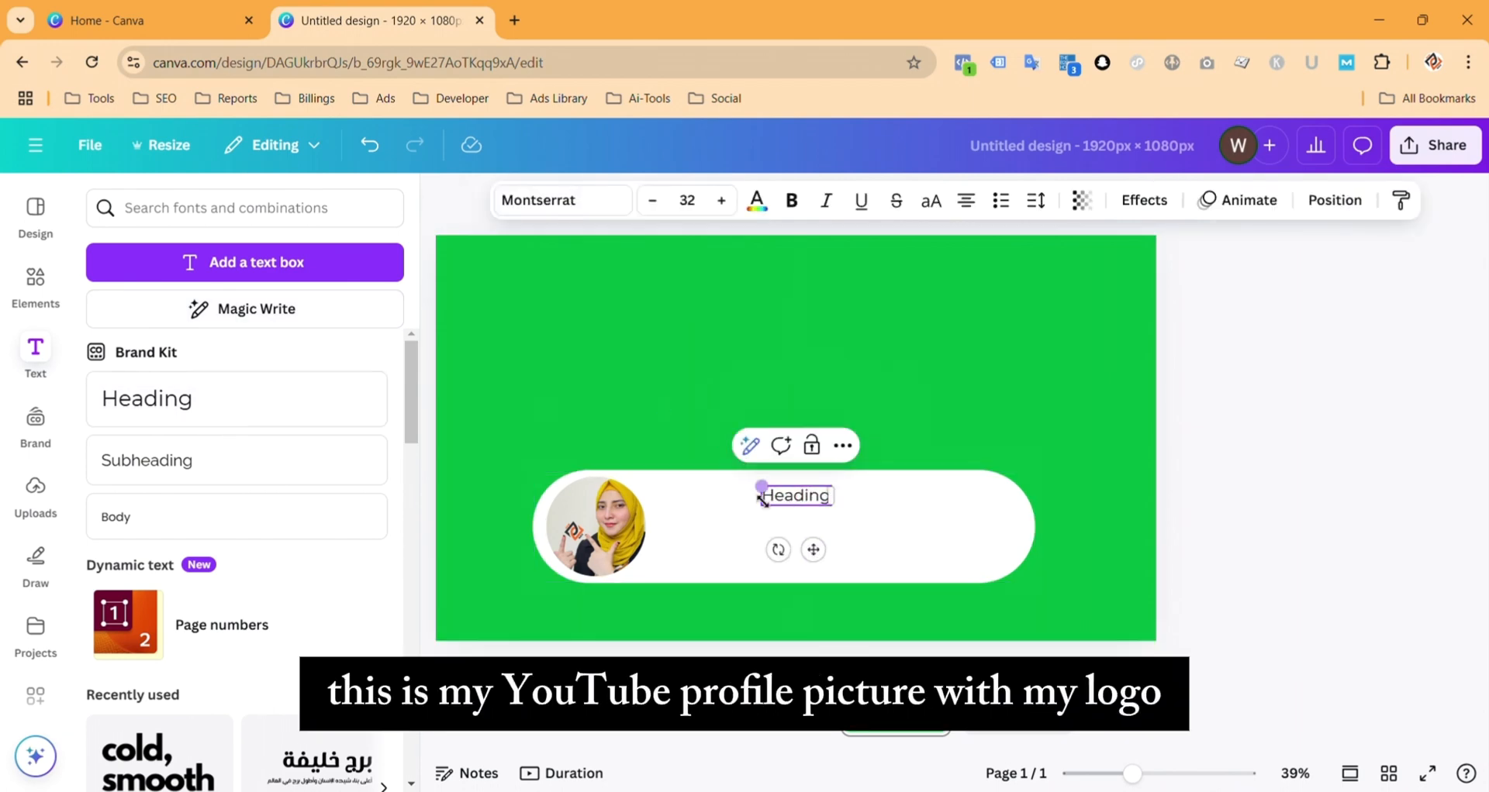
pyautogui.moveTo(761, 483); pyautogui.dragTo(712, 492)
pyautogui.moveTo(804, 513); pyautogui.dragTo(769, 534)
# Step: Change the heading's font to Roboto Condensed by searching the fonts for "roboto"
pyautogui.click(589, 203)
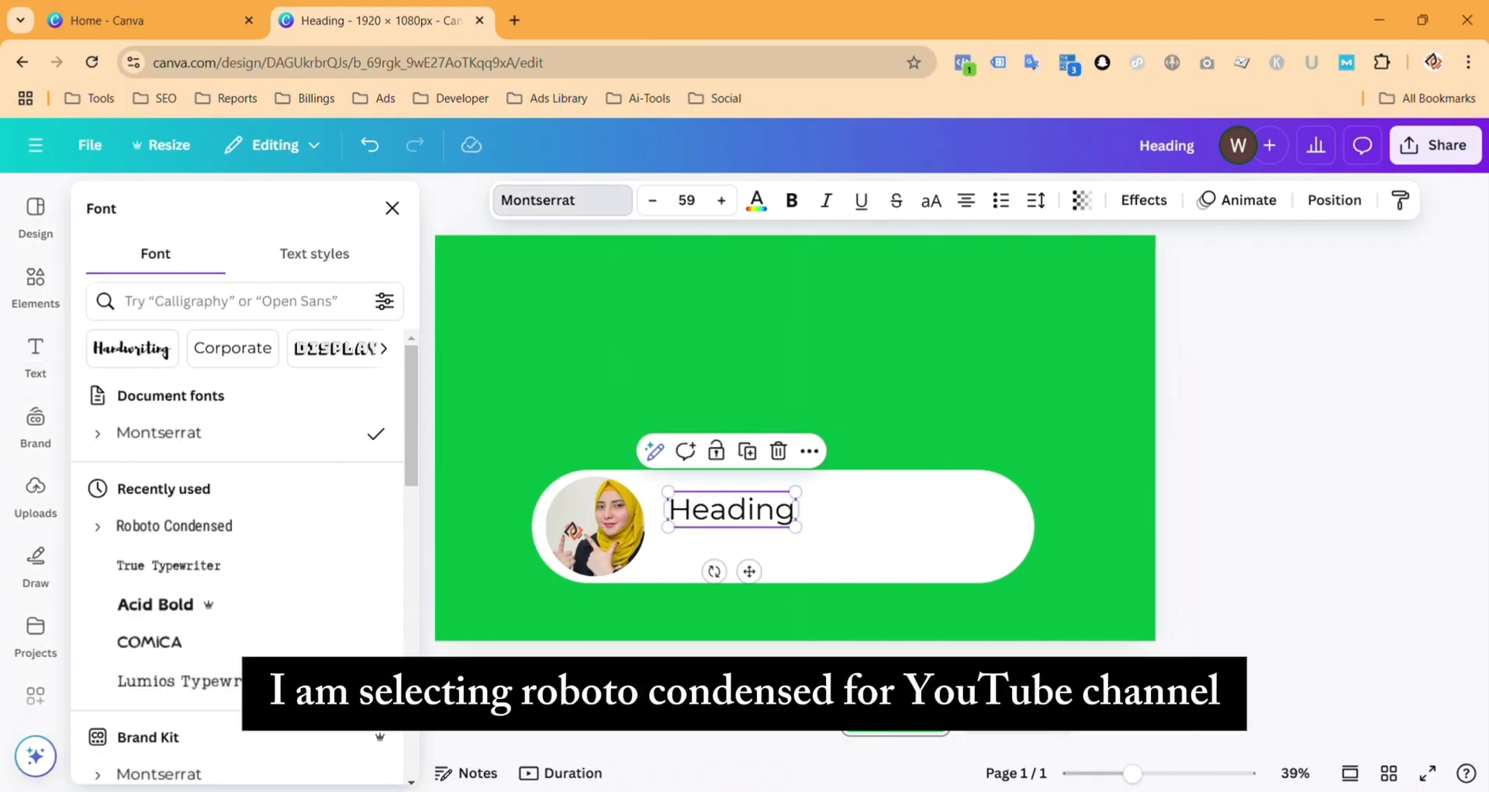
pyautogui.click(311, 301)
pyautogui.write('roboto')
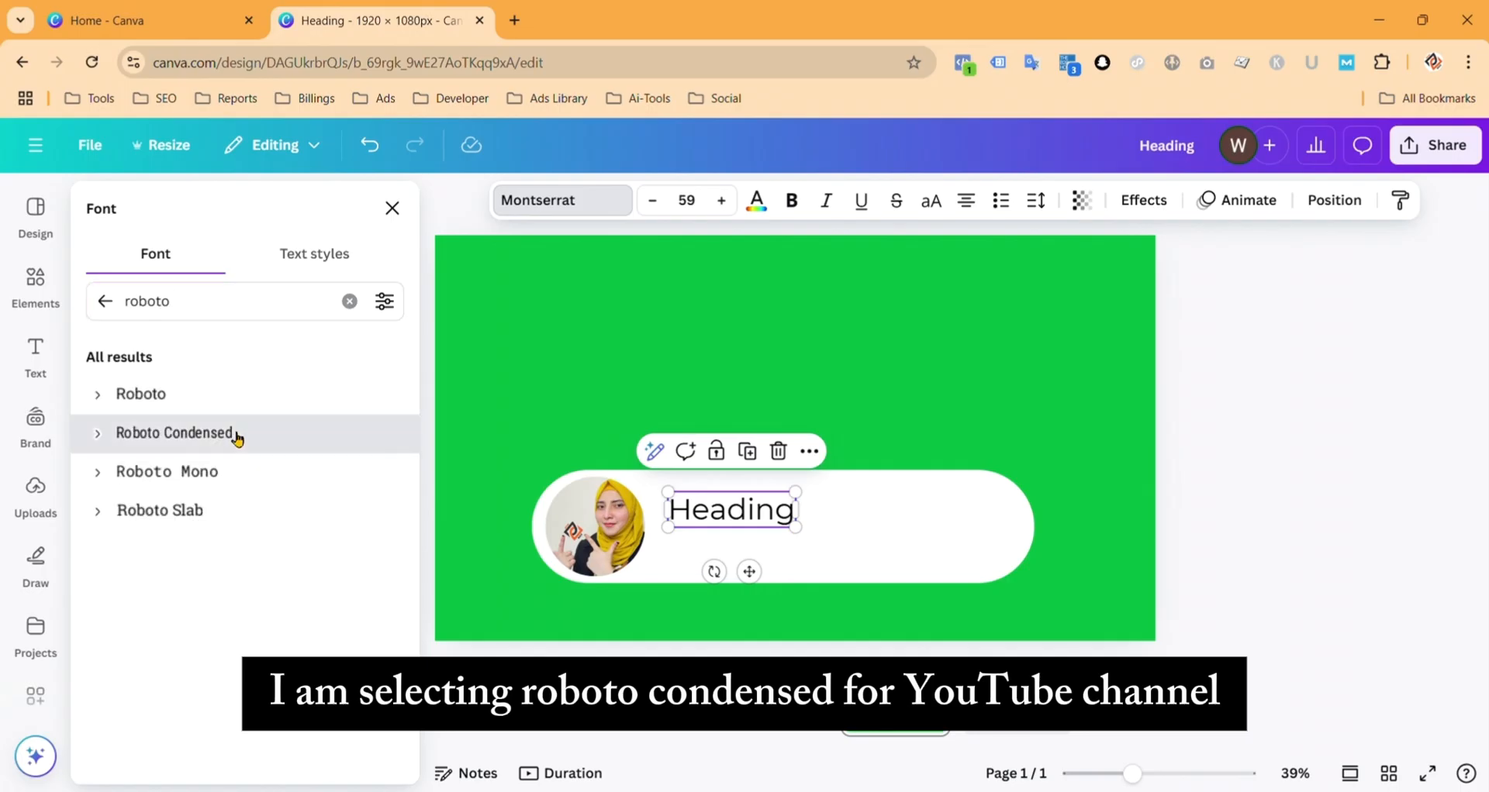
pyautogui.click(235, 436)
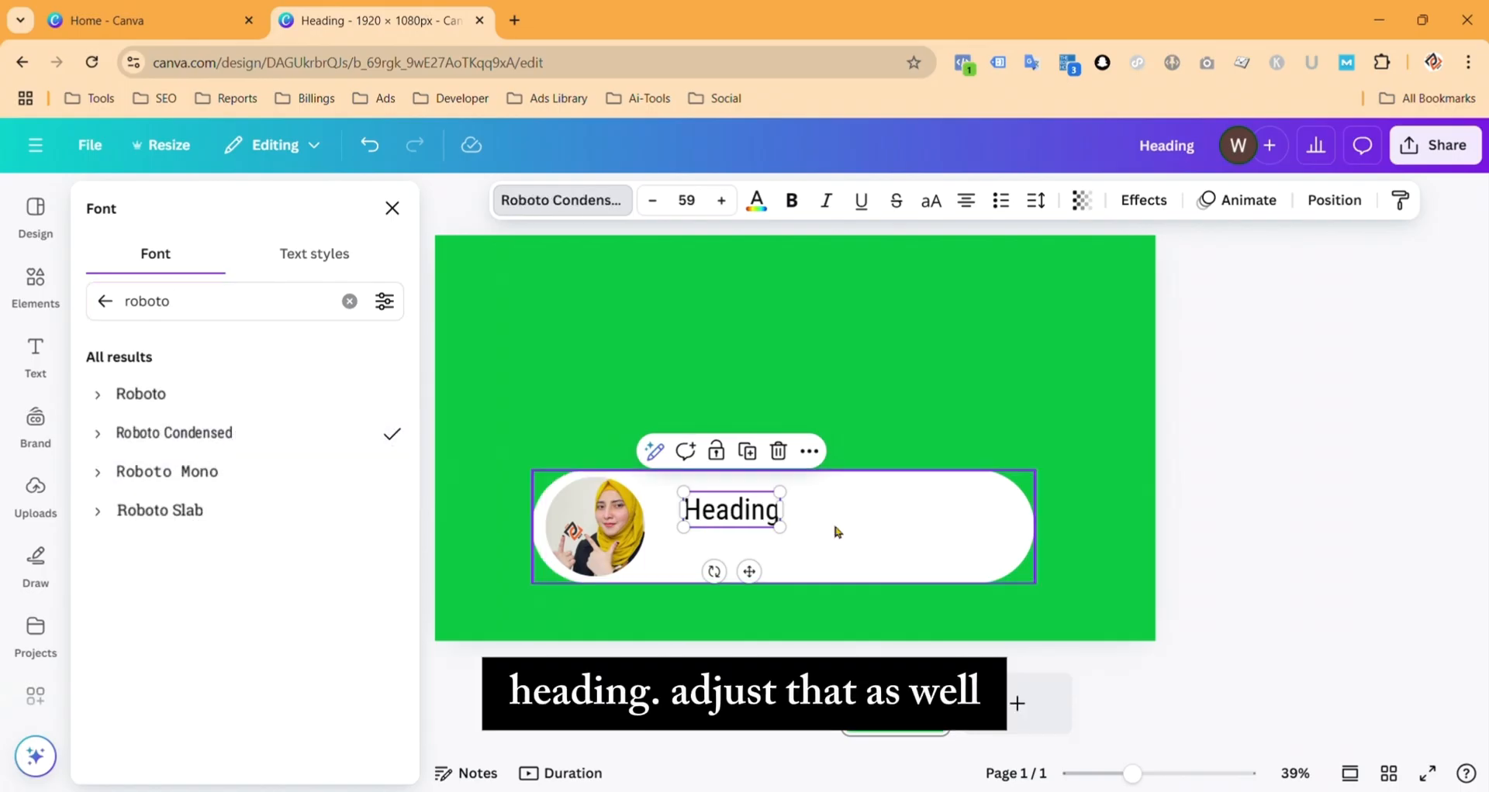
# Step: Change the heading to "WIKZOK" in bold at about size 56 and place it beside the portrait
pyautogui.moveTo(782, 494); pyautogui.dragTo(811, 501)
pyautogui.moveTo(797, 508)
pyautogui.mouseDown()
pyautogui.moveTo(811, 517)
pyautogui.moveTo(797, 535)
pyautogui.moveTo(864, 532)
pyautogui.moveTo(794, 530)
pyautogui.mouseUp()
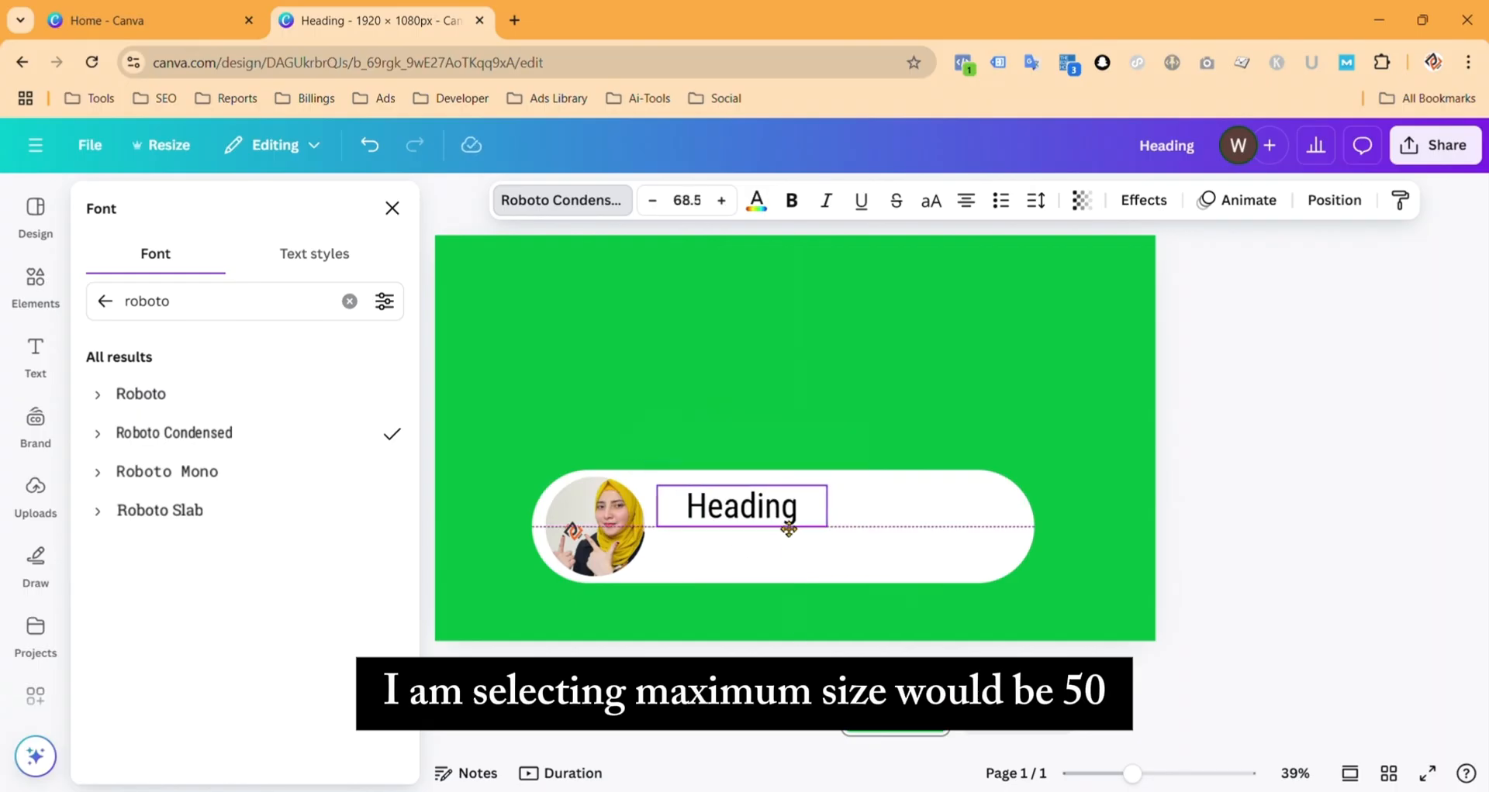
pyautogui.doubleClick(762, 531)
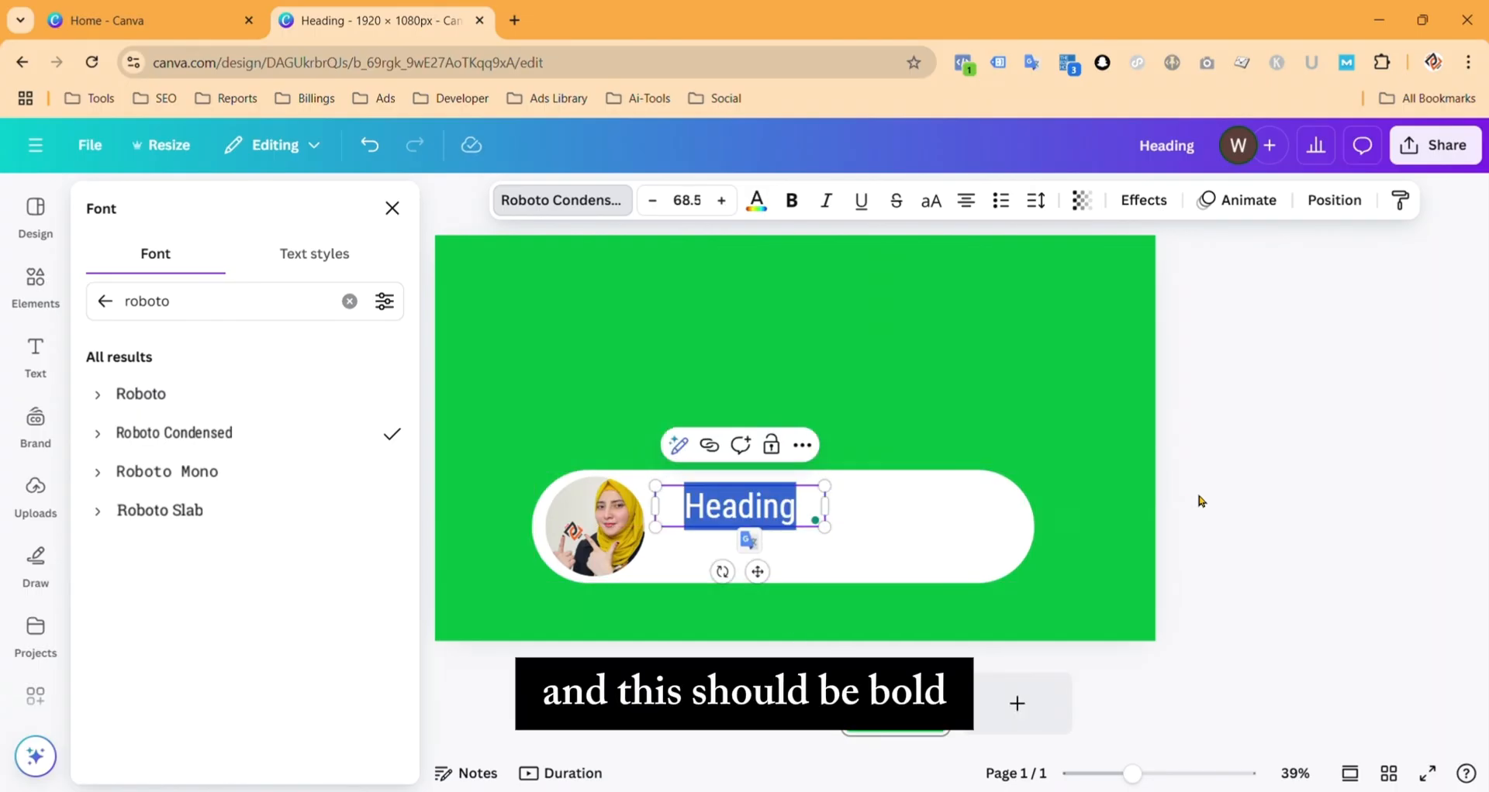
pyautogui.click(696, 212)
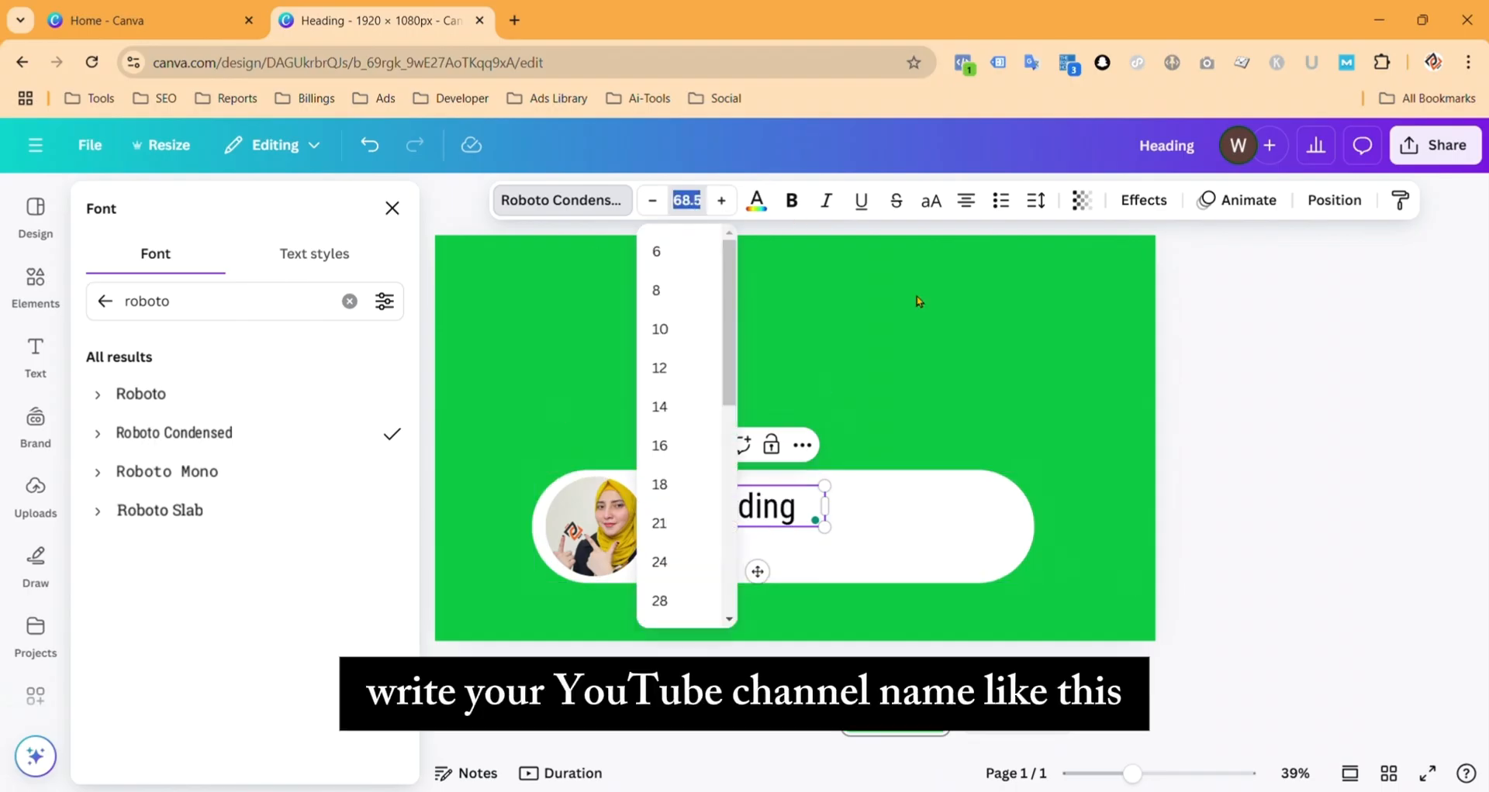
pyautogui.write('58')
pyautogui.press('Return')
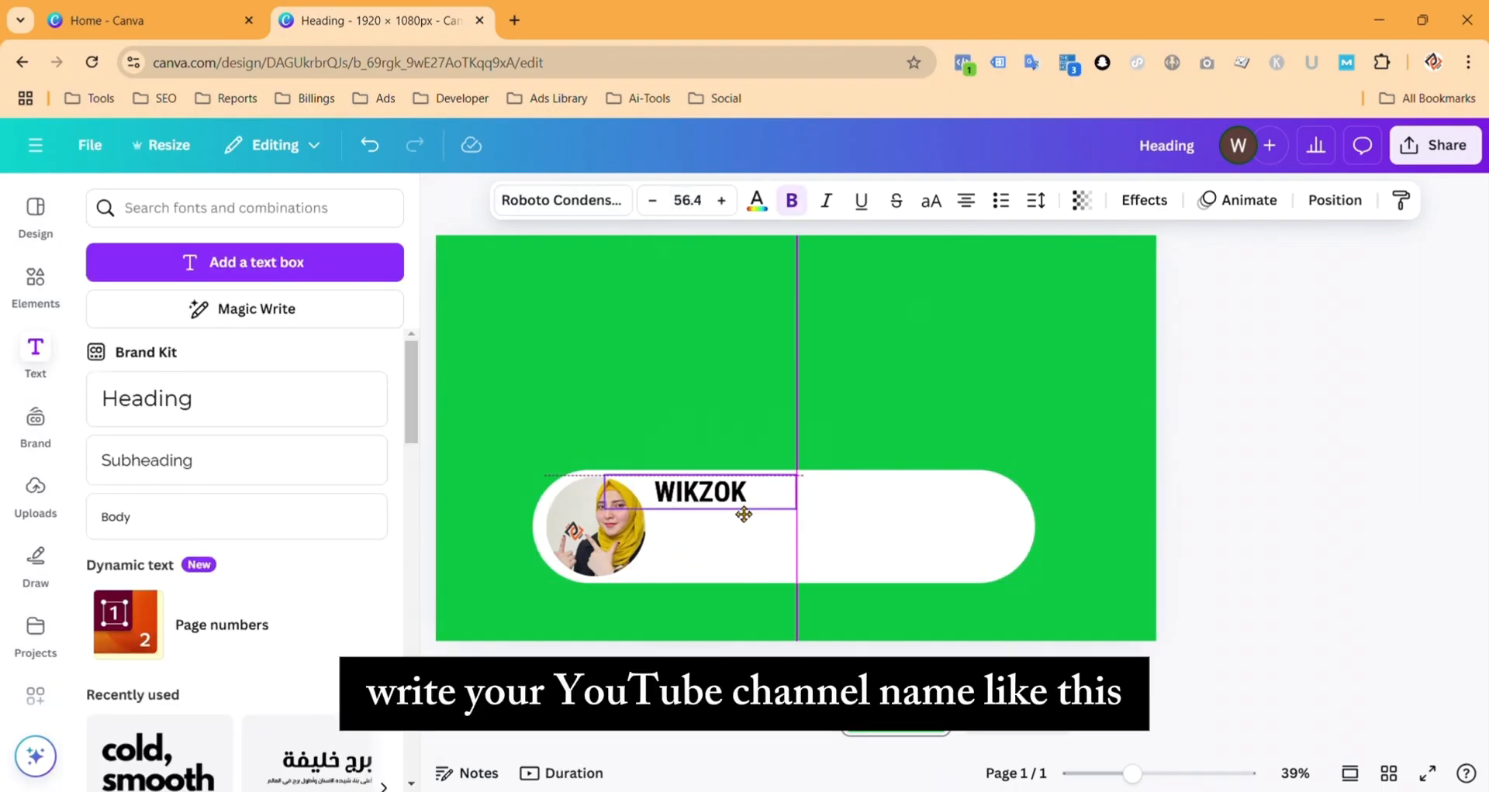
pyautogui.moveTo(744, 513); pyautogui.dragTo(725, 555)
# Step: Duplicate the WIKZOK text directly below it and replace the copy's text with "Future Tech Insigt"
pyautogui.click(996, 419)
pyautogui.click(708, 510)
pyautogui.click(1241, 378)
pyautogui.click(709, 515)
pyautogui.hotkey('ctrl', 'd')
pyautogui.doubleClick(724, 554)
pyautogui.write('F')
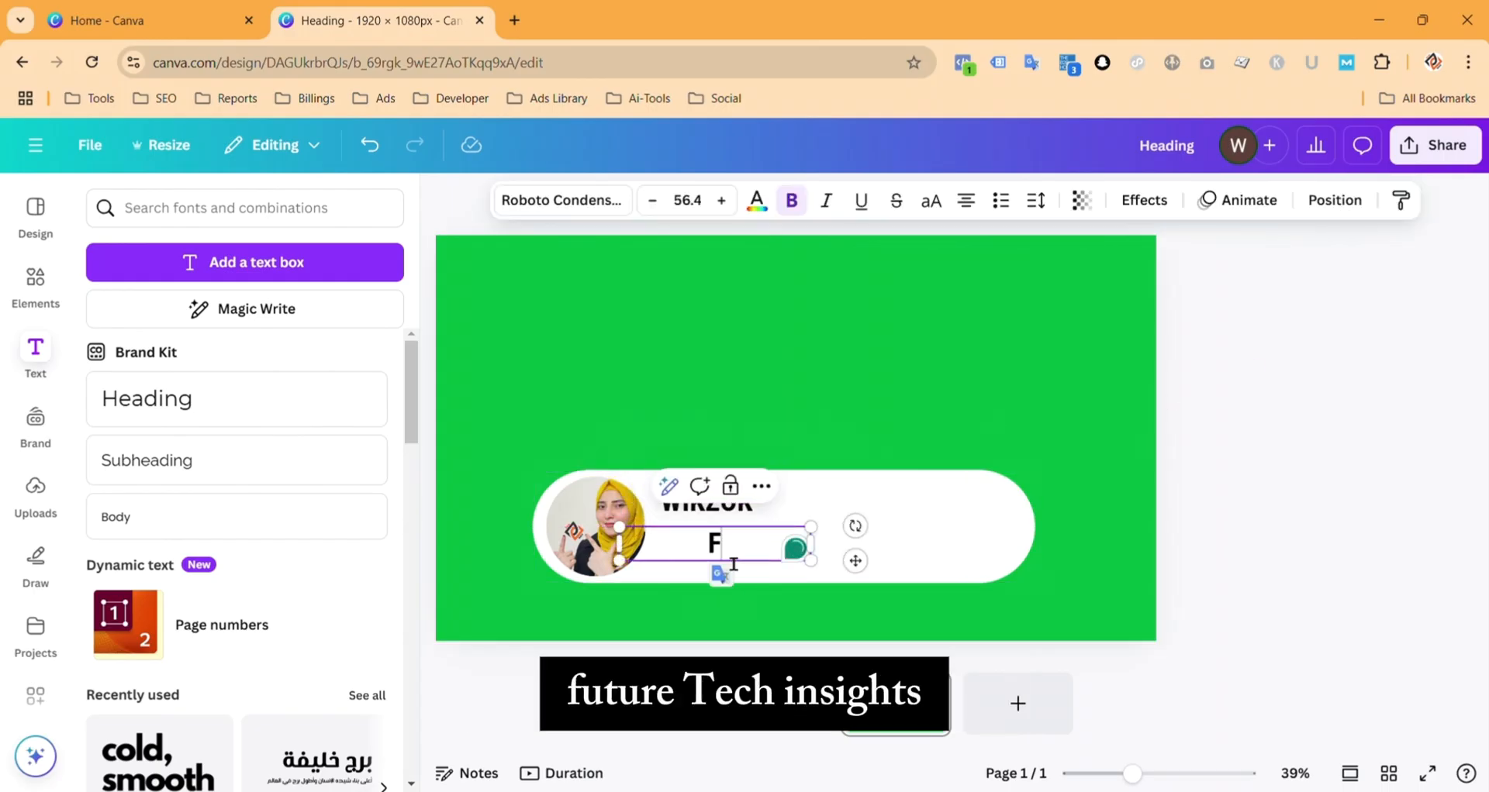
pyautogui.write('uture Tech')
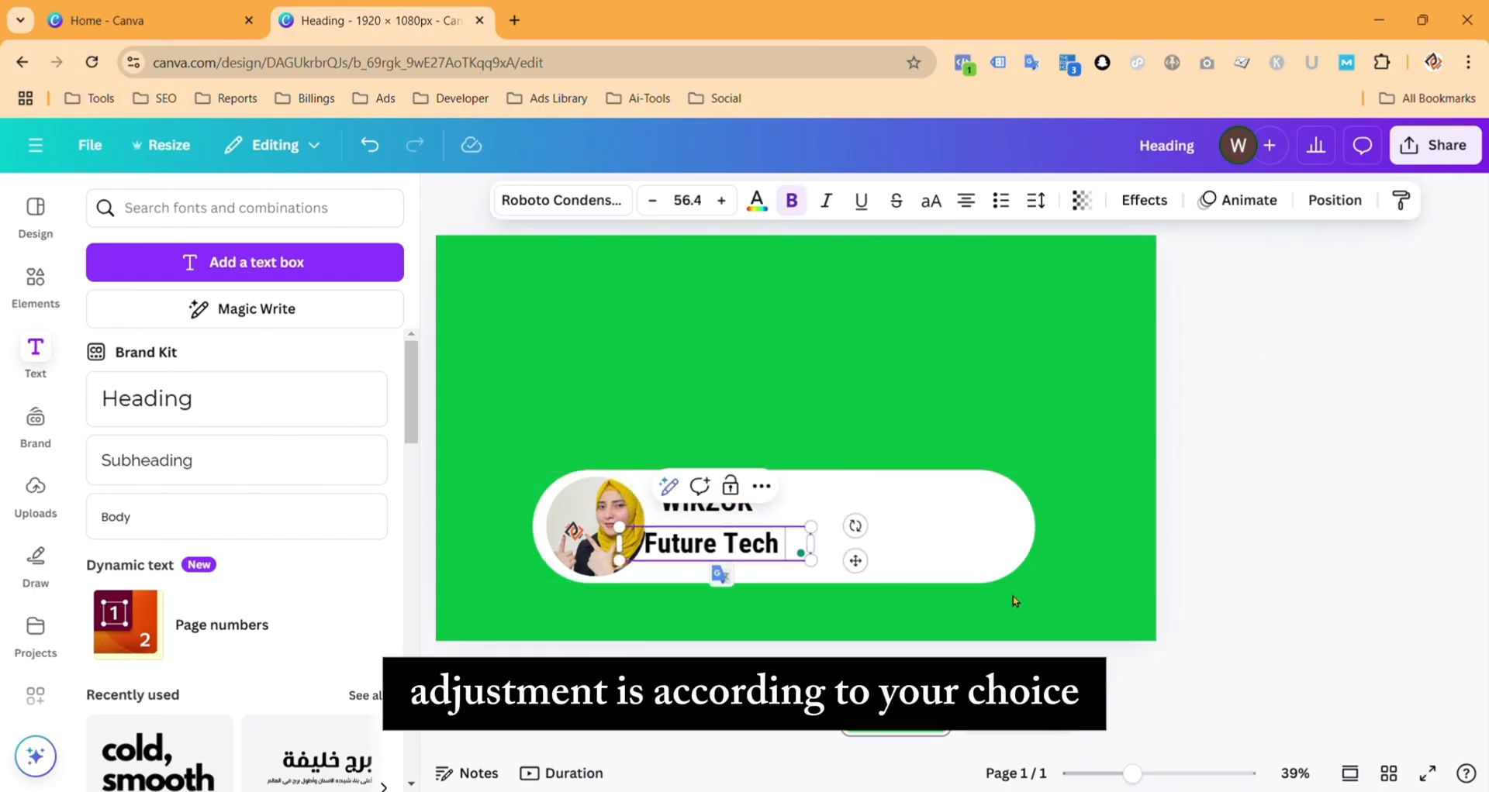
pyautogui.write(' Insigt')
pyautogui.click(998, 613)
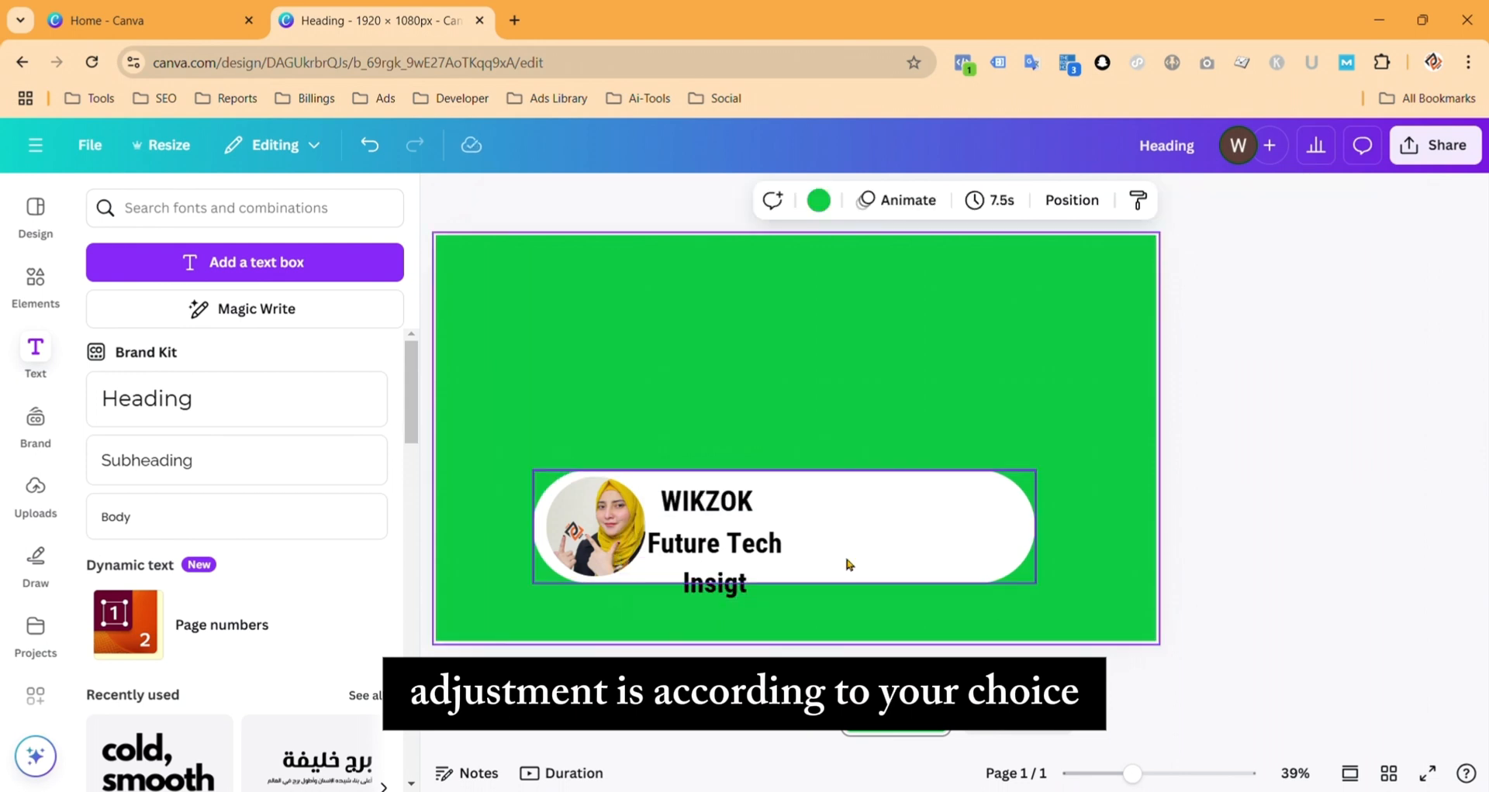
# Step: Correct the tagline to "Future Tech Insights" and widen its text box so it fits on one line
pyautogui.click(760, 594)
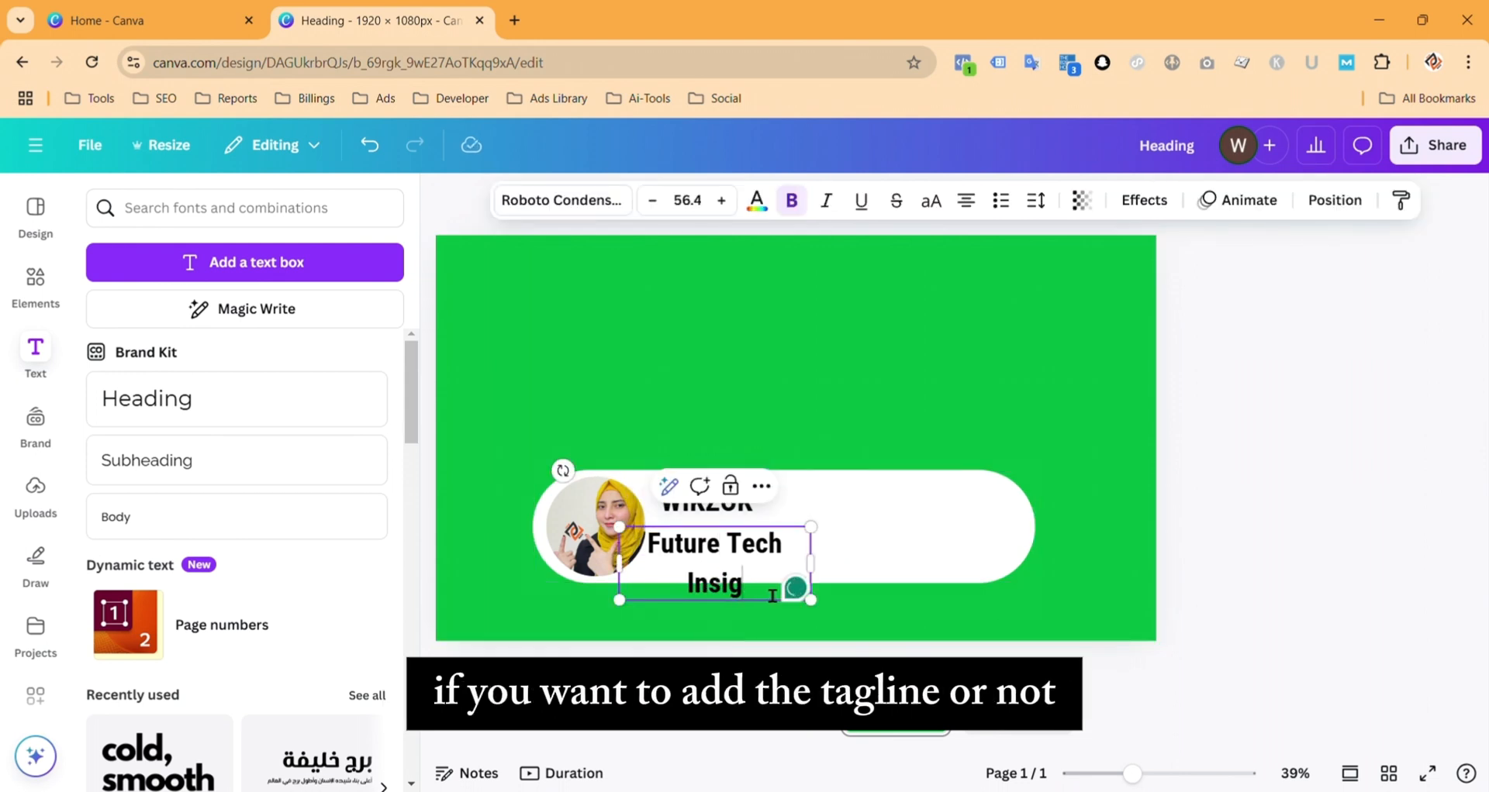
pyautogui.moveTo(824, 562); pyautogui.dragTo(954, 562)
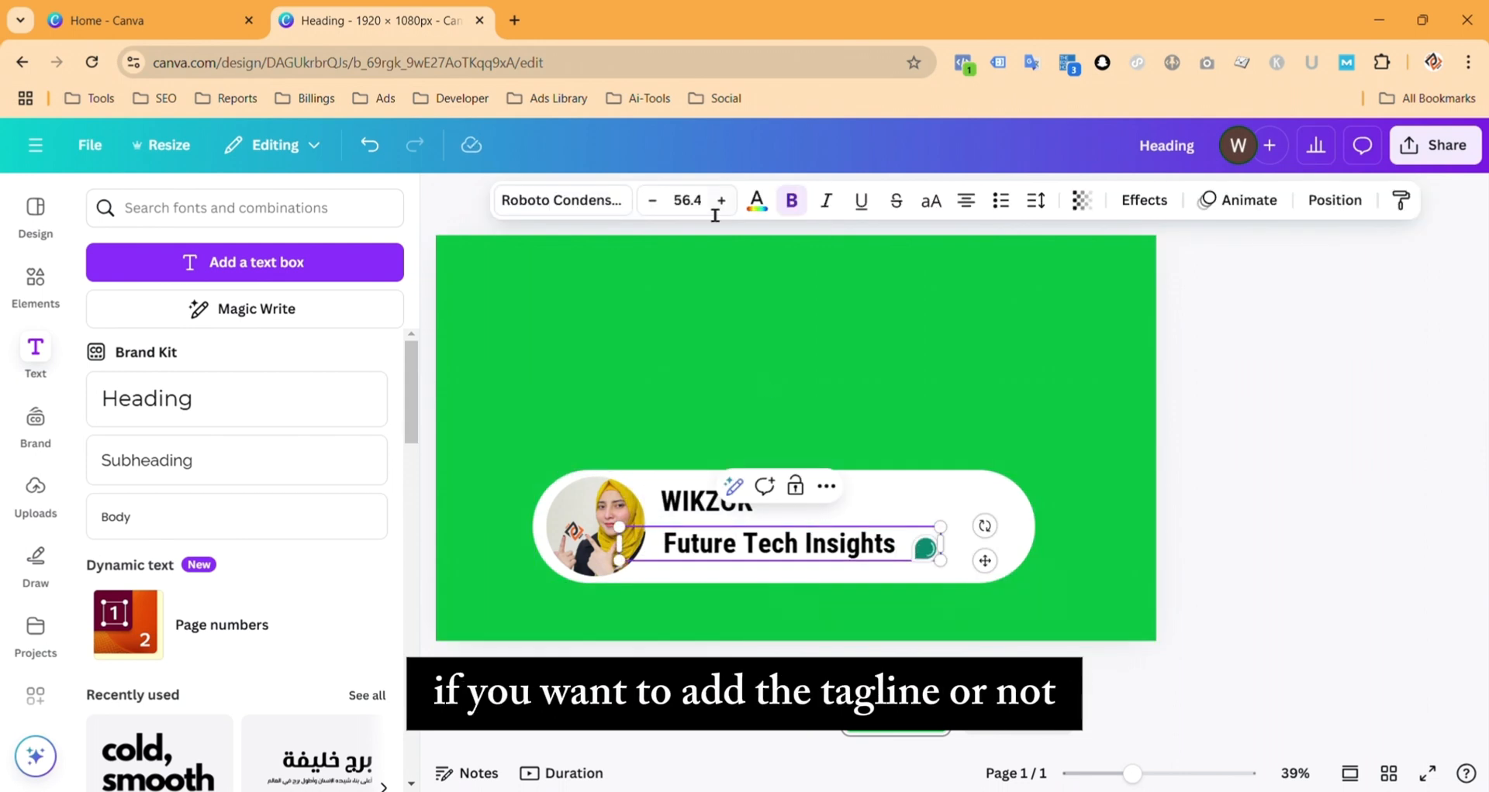
pyautogui.press('Return')
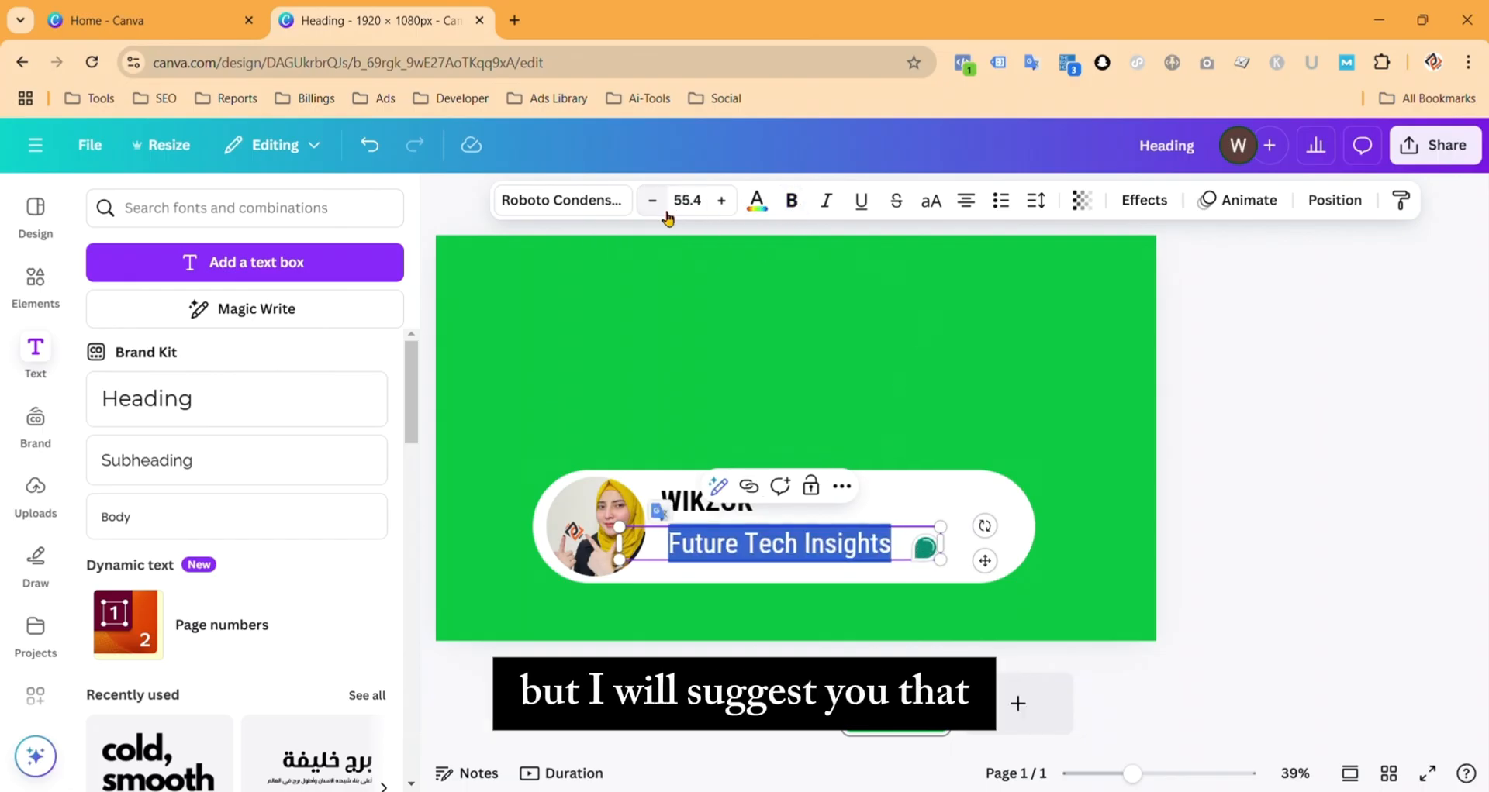
# Step: Set the "Future Tech Insights" tagline to regular weight at size 35 and align it under WIKZOK
pyautogui.click(665, 211)
pyautogui.click(679, 209)
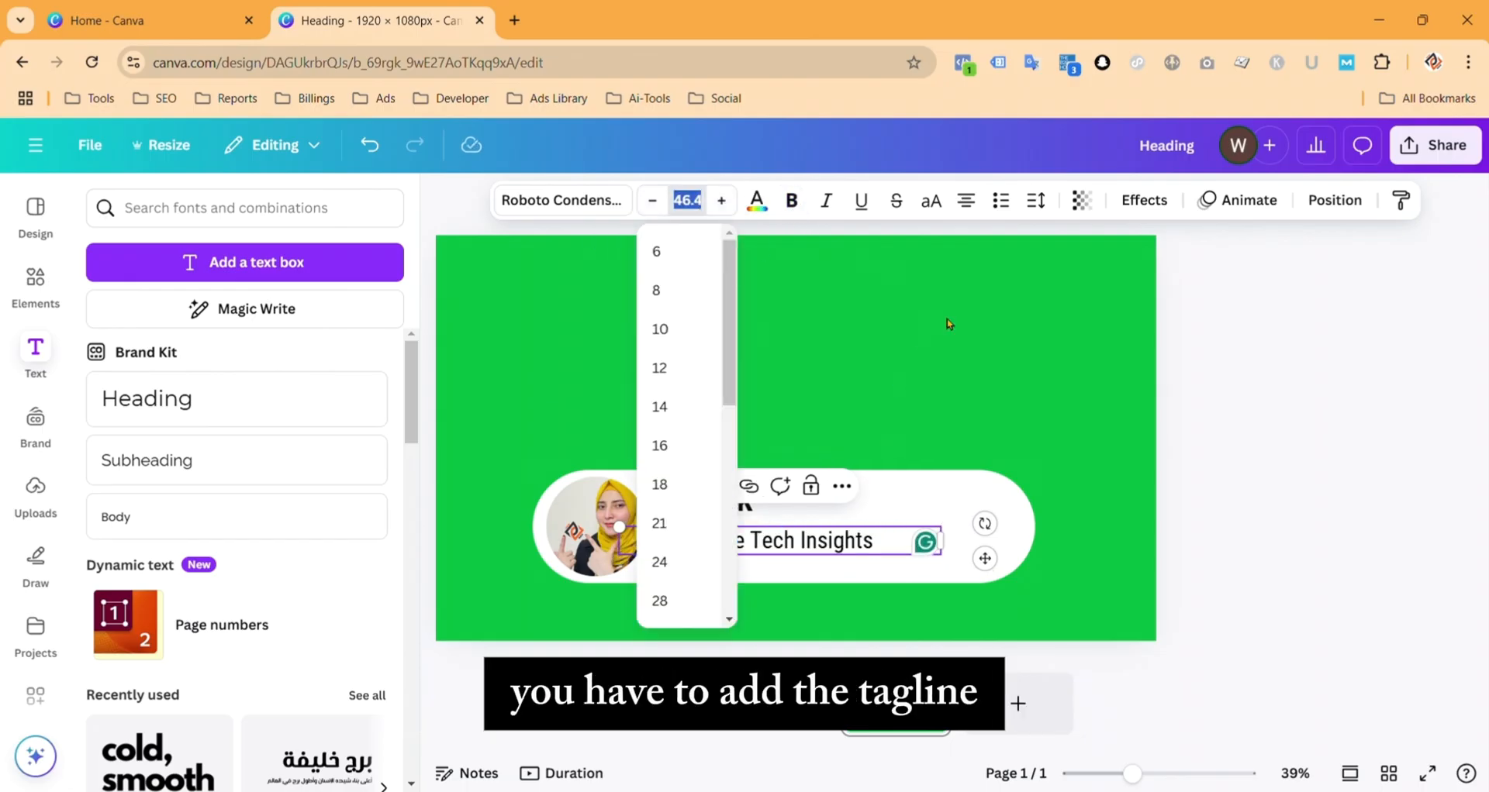
pyautogui.write('35')
pyautogui.press('Return')
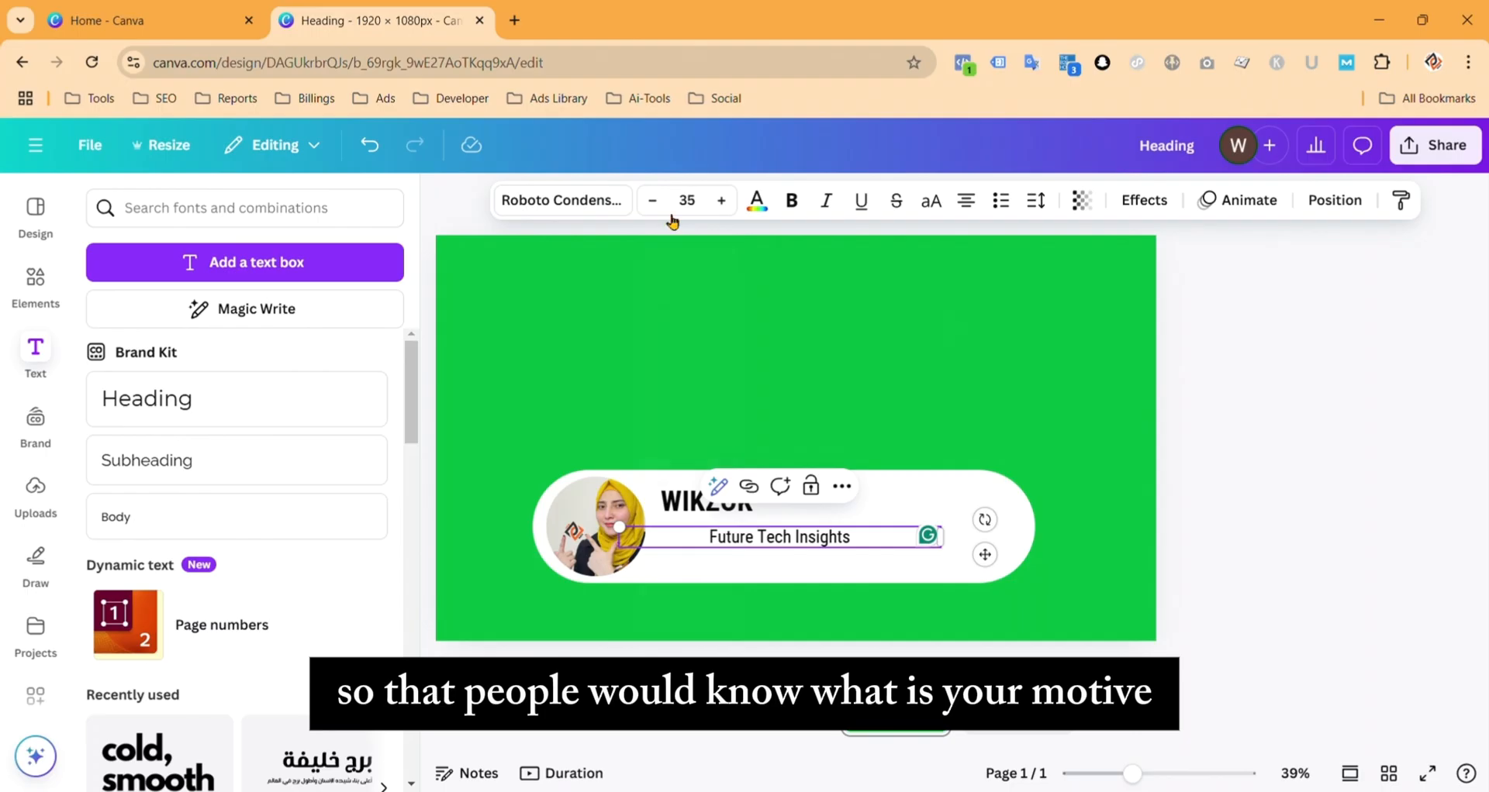
pyautogui.click(1064, 540)
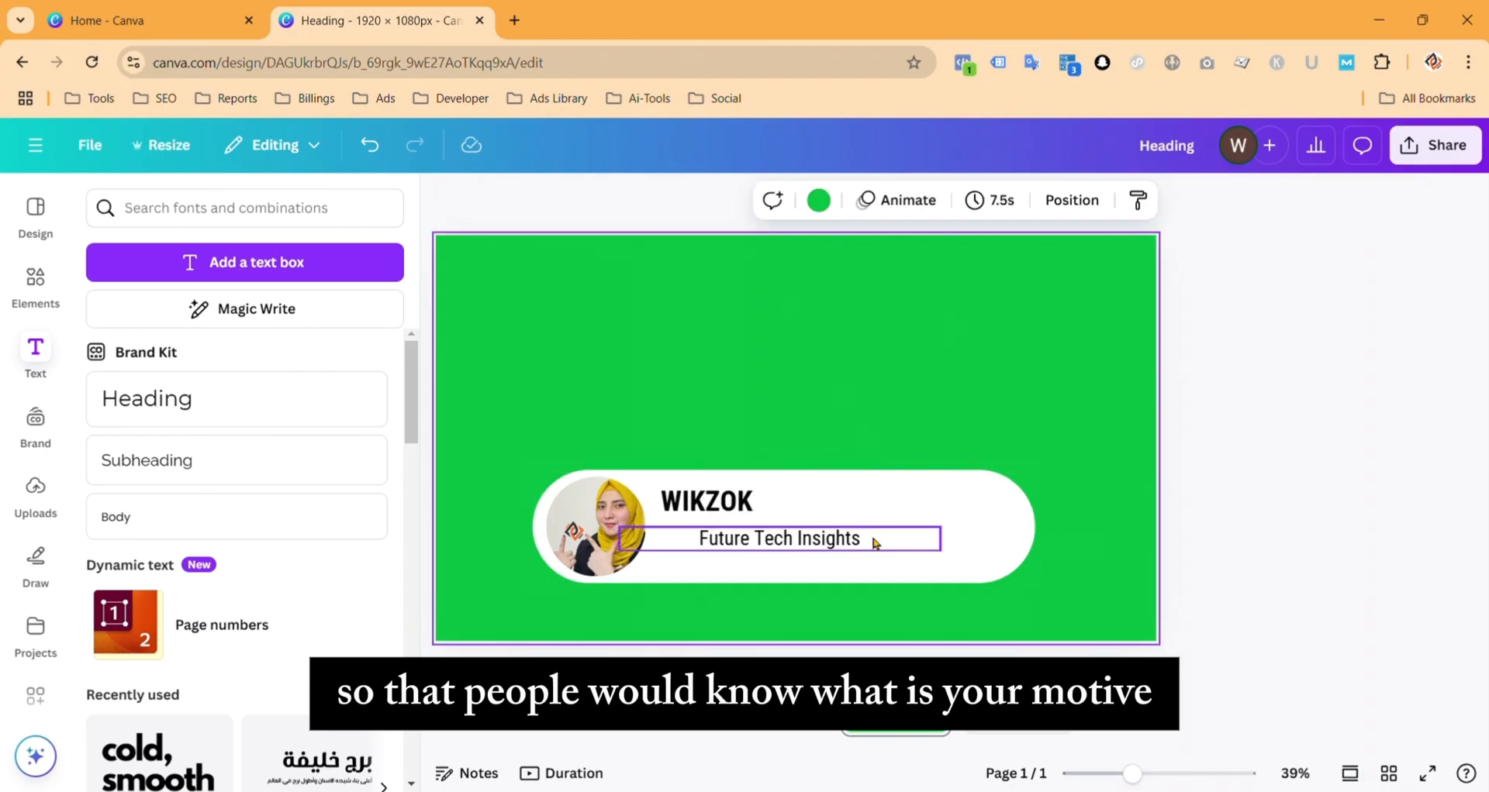
pyautogui.moveTo(834, 542); pyautogui.dragTo(798, 535)
# Step: Lock the white rounded bar in place, undoing any accidental duplicate of it
pyautogui.click(964, 540)
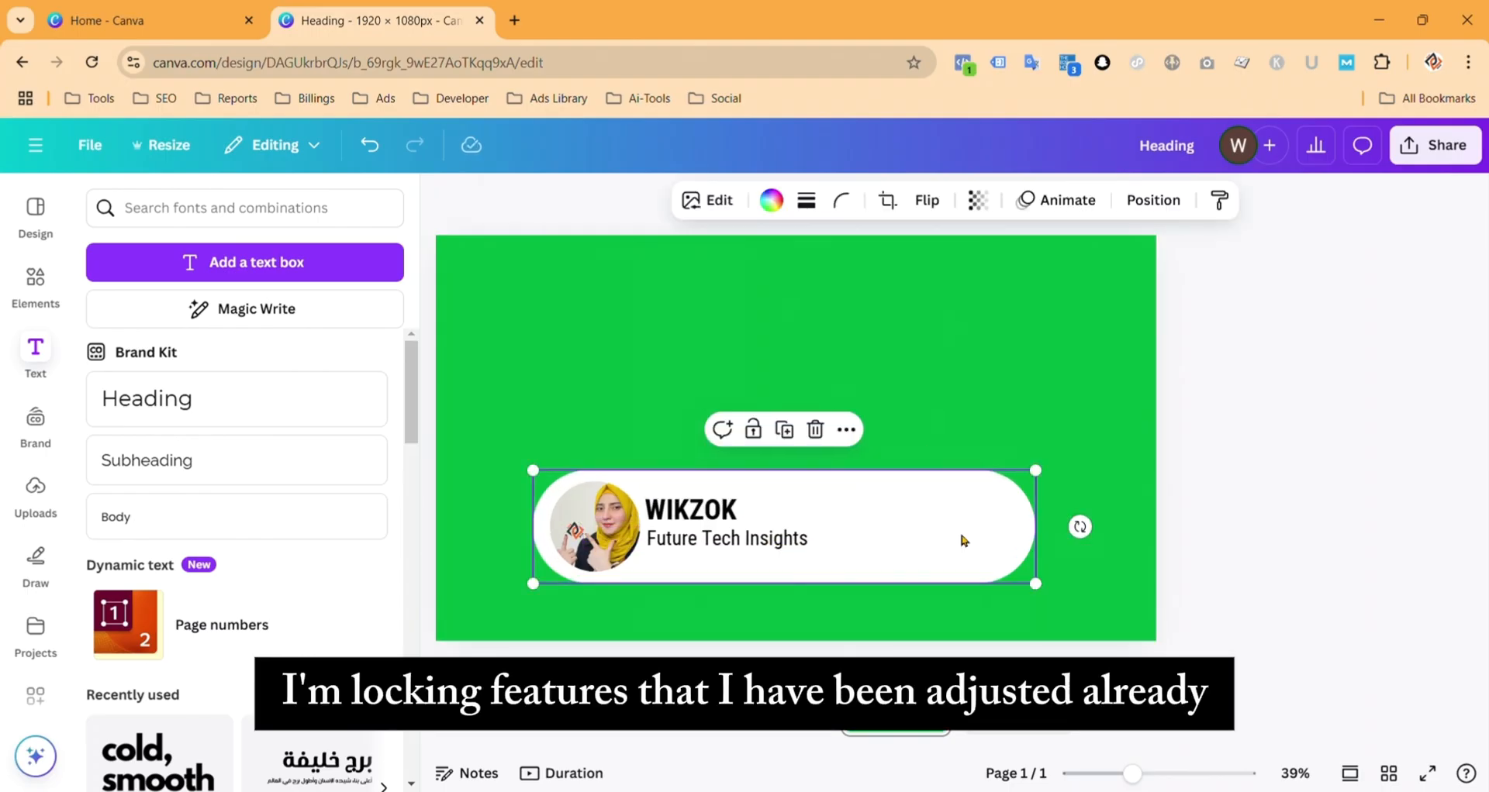
pyautogui.click(781, 433)
pyautogui.hotkey('ctrl', 'z')
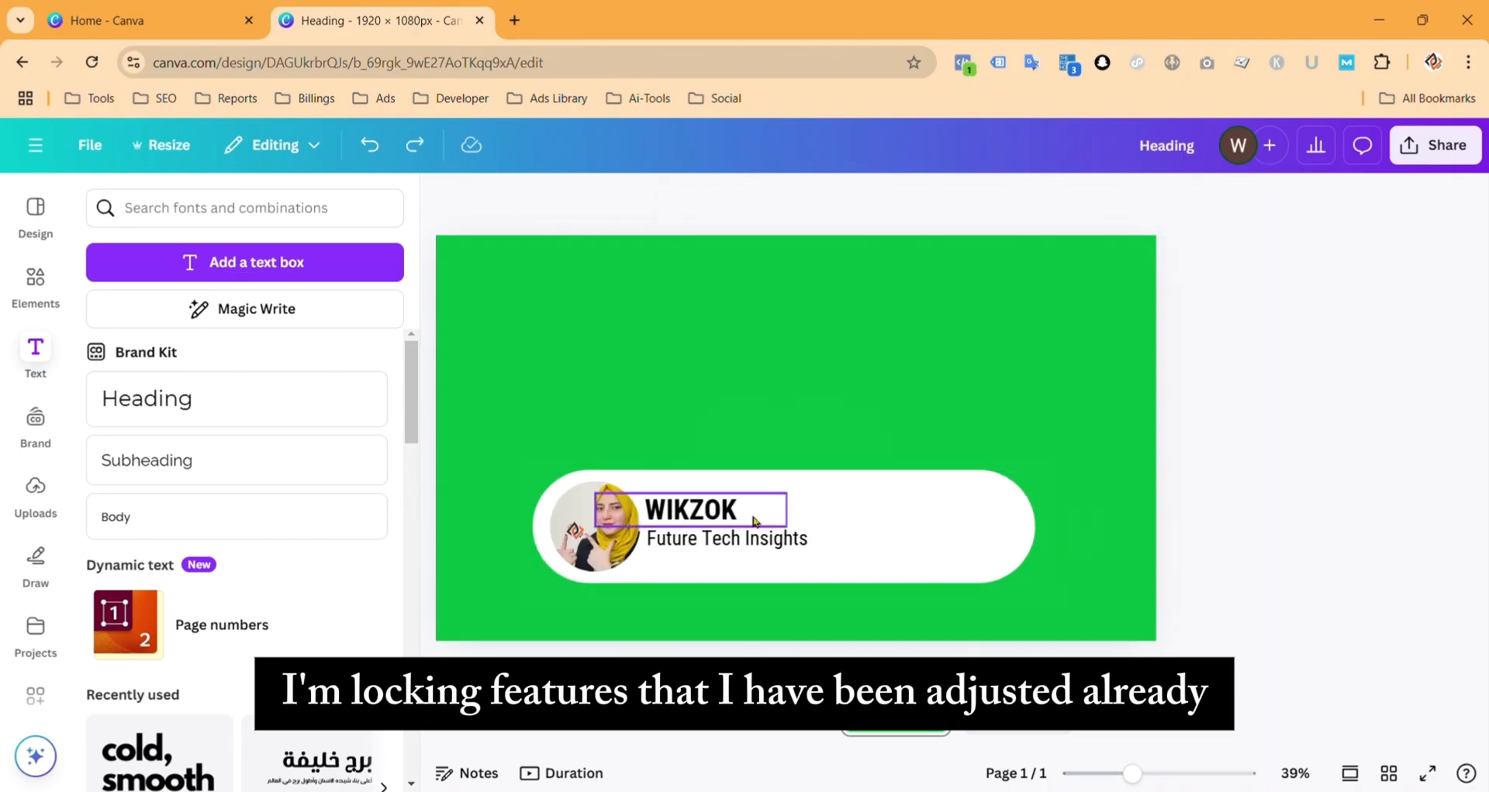
pyautogui.click(920, 514)
pyautogui.click(762, 433)
# Step: Search the element graphics for "subscribe", add the plain red rounded SUBSCRIBE button and shrink it into the right part of the white bar
pyautogui.click(36, 280)
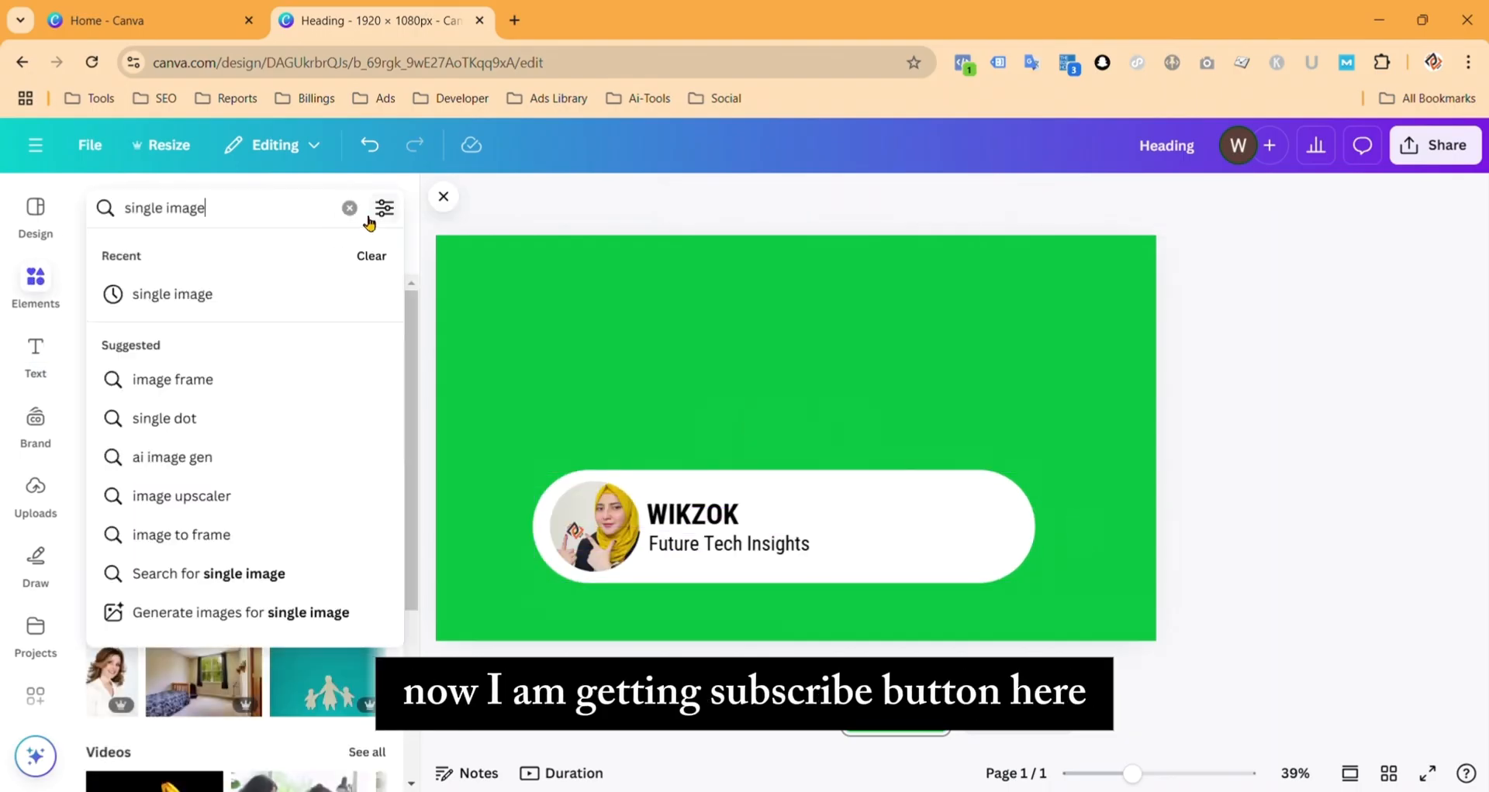
pyautogui.click(349, 208)
pyautogui.write('subscribe')
pyautogui.press('Return')
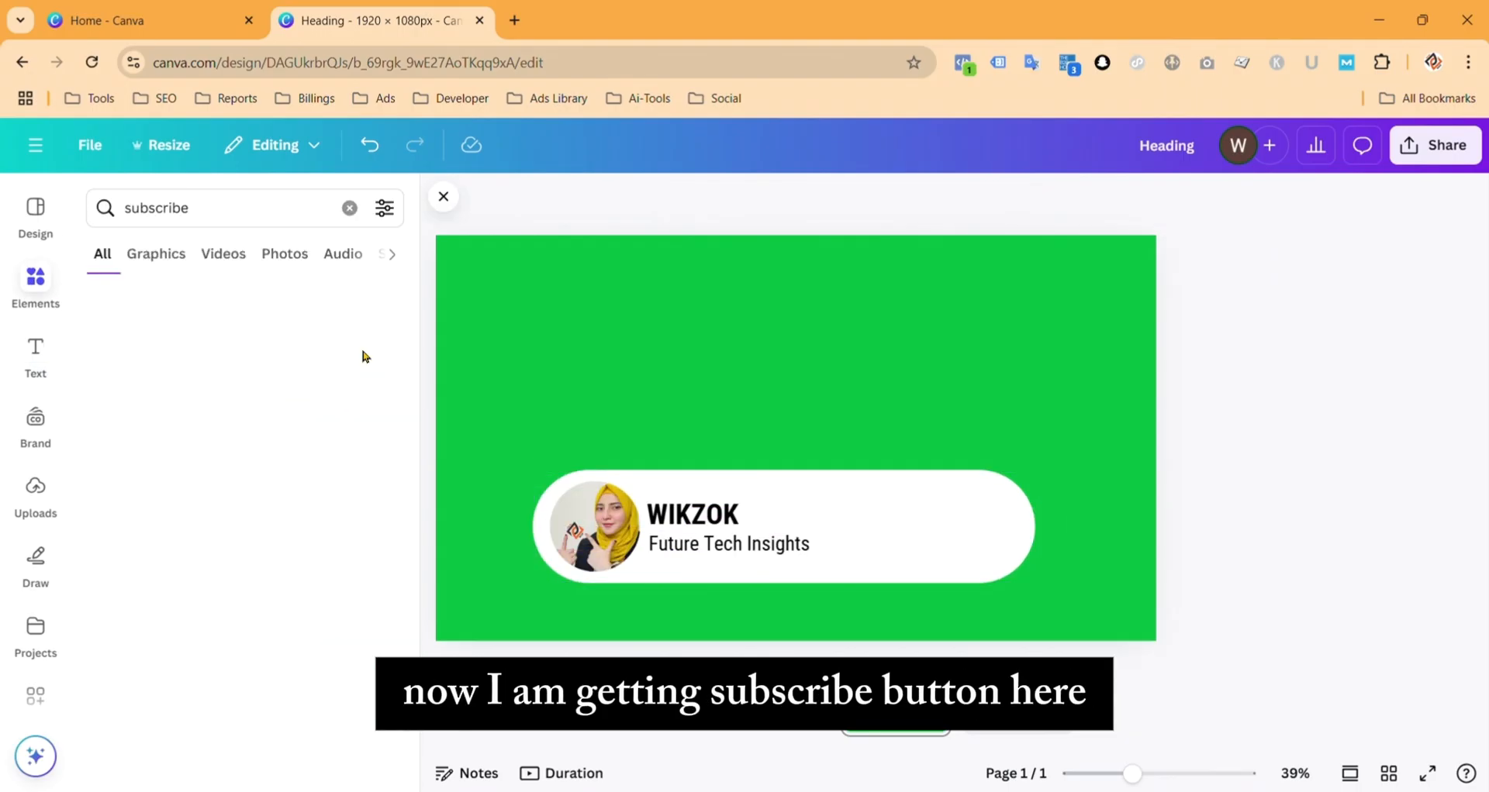
pyautogui.scroll(-2, 403, 388)
pyautogui.moveTo(411, 451); pyautogui.dragTo(411, 367)
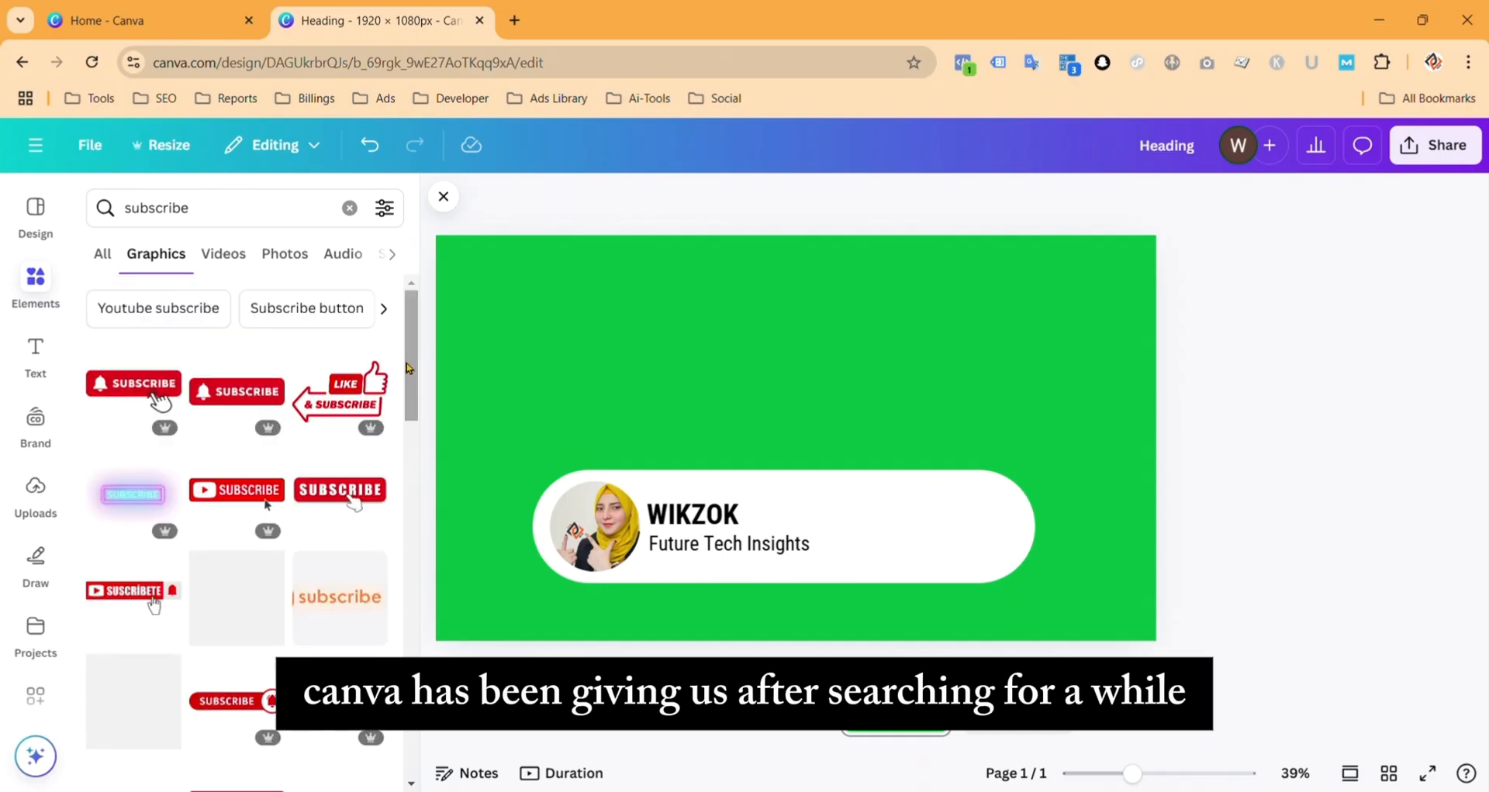
pyautogui.click(159, 309)
pyautogui.scroll(-1, 299, 411)
pyautogui.scroll(-4, 299, 411)
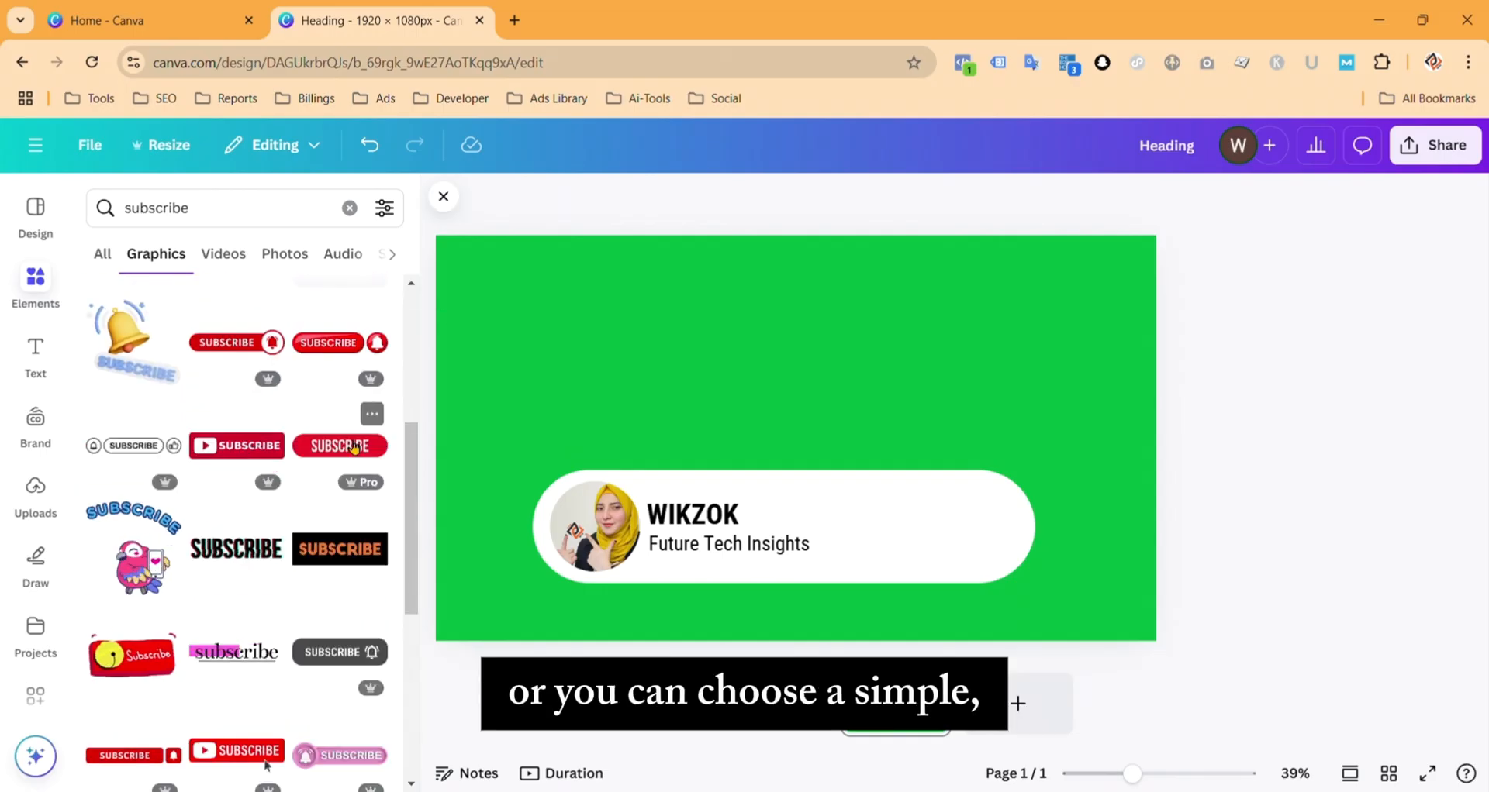
pyautogui.click(354, 448)
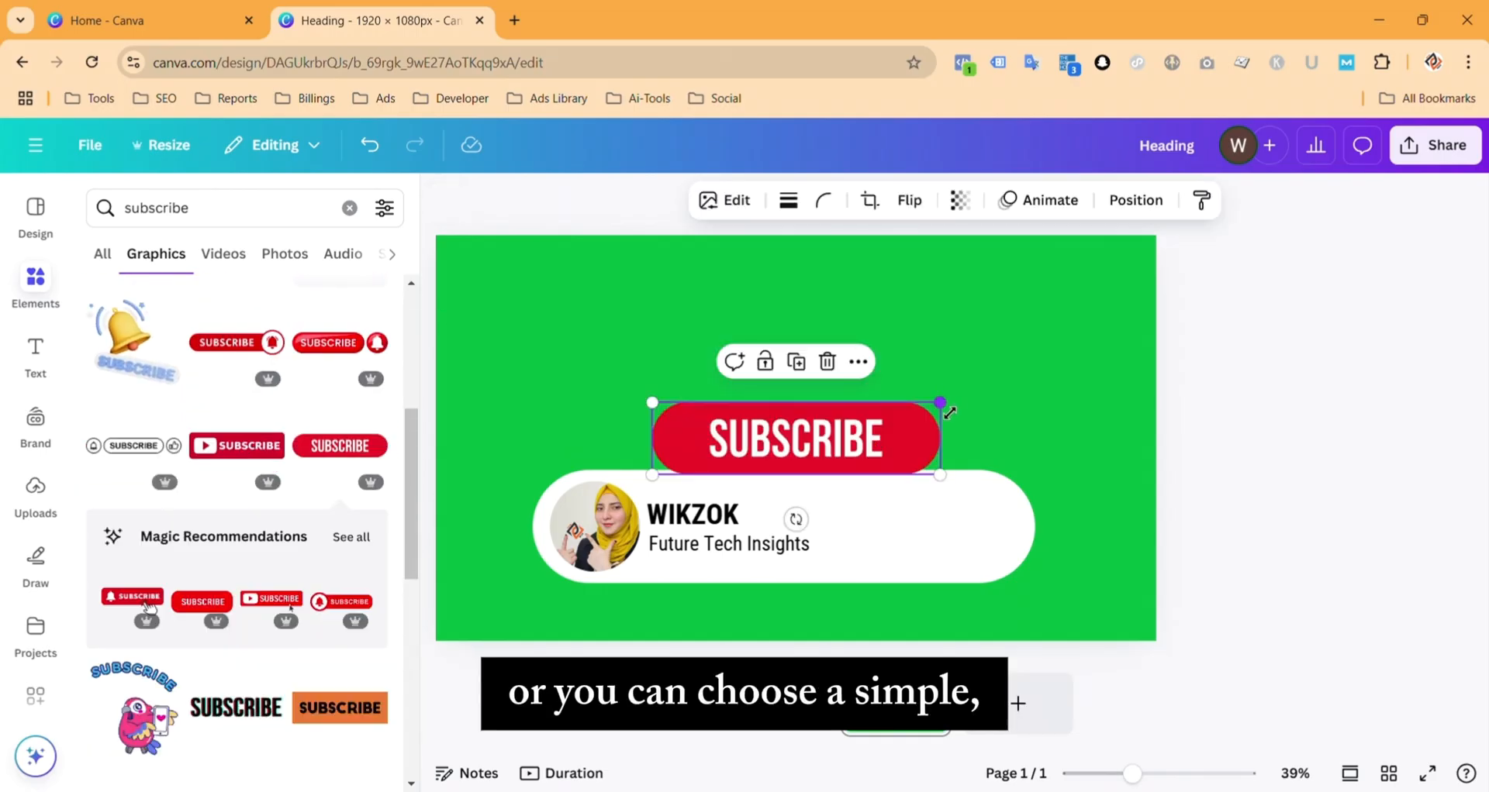
pyautogui.moveTo(894, 472); pyautogui.dragTo(969, 529)
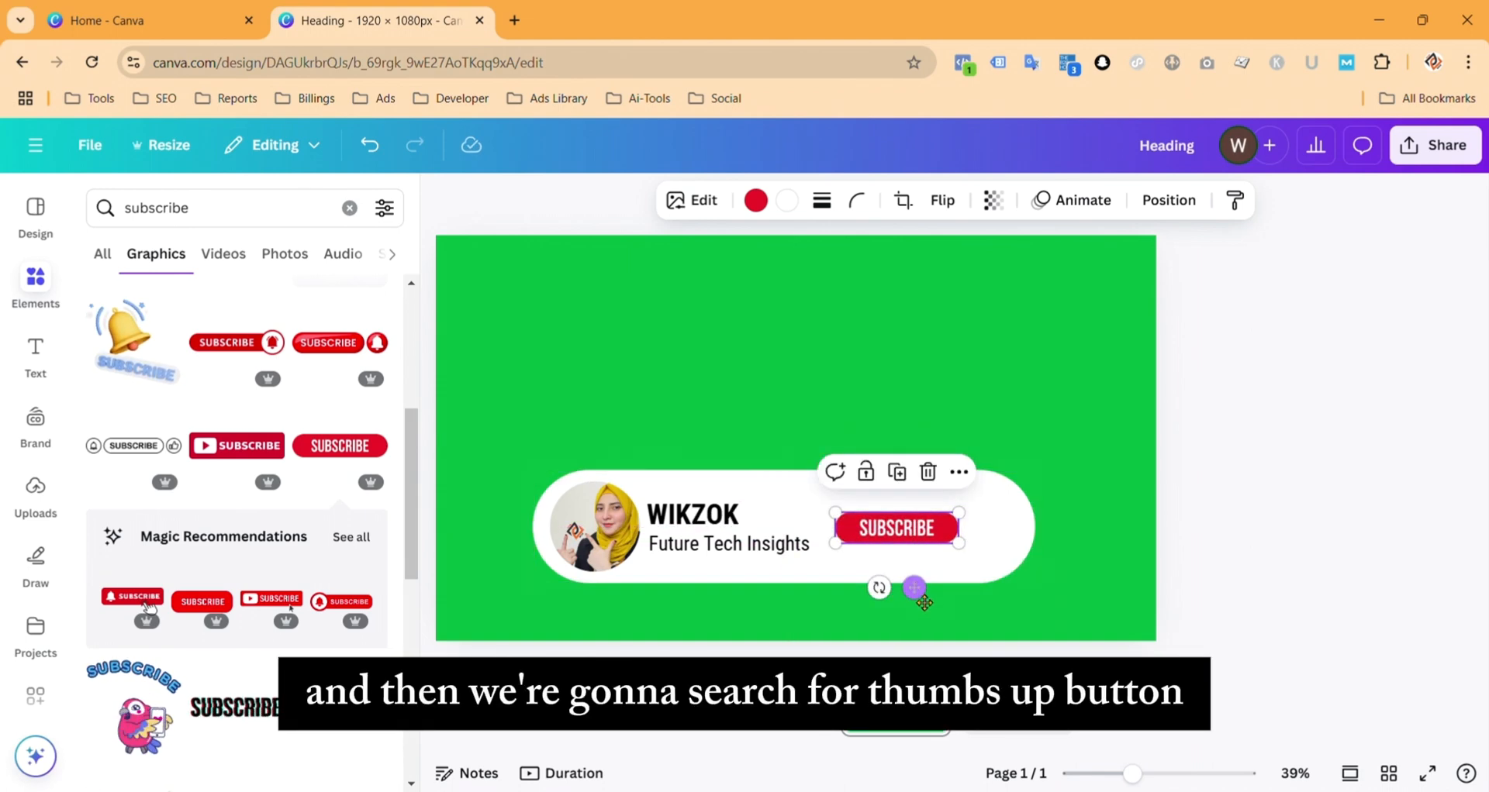
pyautogui.moveTo(924, 603); pyautogui.dragTo(932, 597)
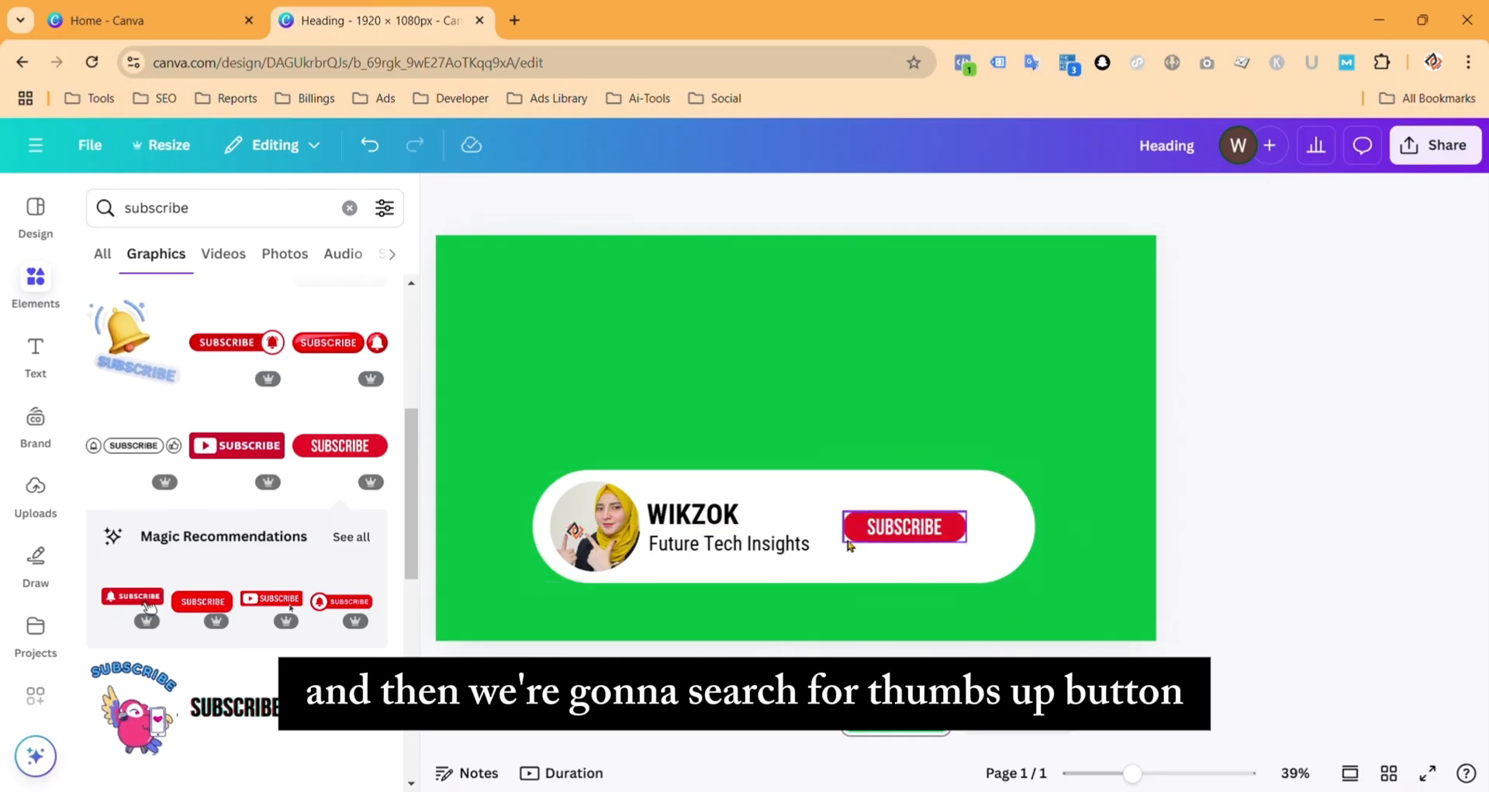
# Step: Search elements for "thumbs up", add the green circular thumbs-up graphic and fit it between the tagline and the SUBSCRIBE button
pyautogui.click(350, 208)
pyautogui.write('thumbs up')
pyautogui.press('Return')
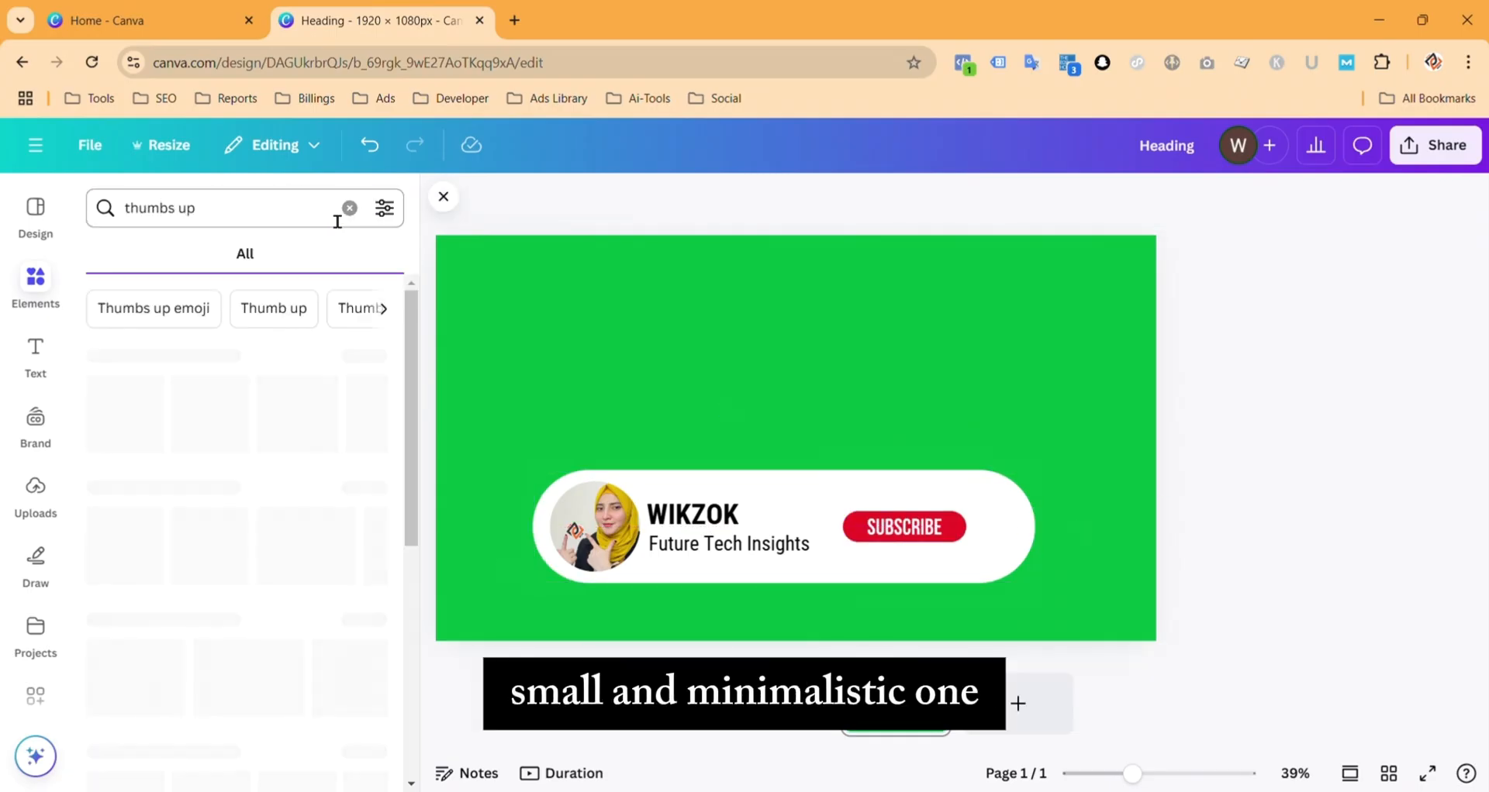
pyautogui.click(340, 391)
pyautogui.moveTo(877, 357); pyautogui.dragTo(841, 524)
pyautogui.moveTo(874, 529); pyautogui.dragTo(885, 529)
pyautogui.moveTo(807, 534); pyautogui.dragTo(847, 511)
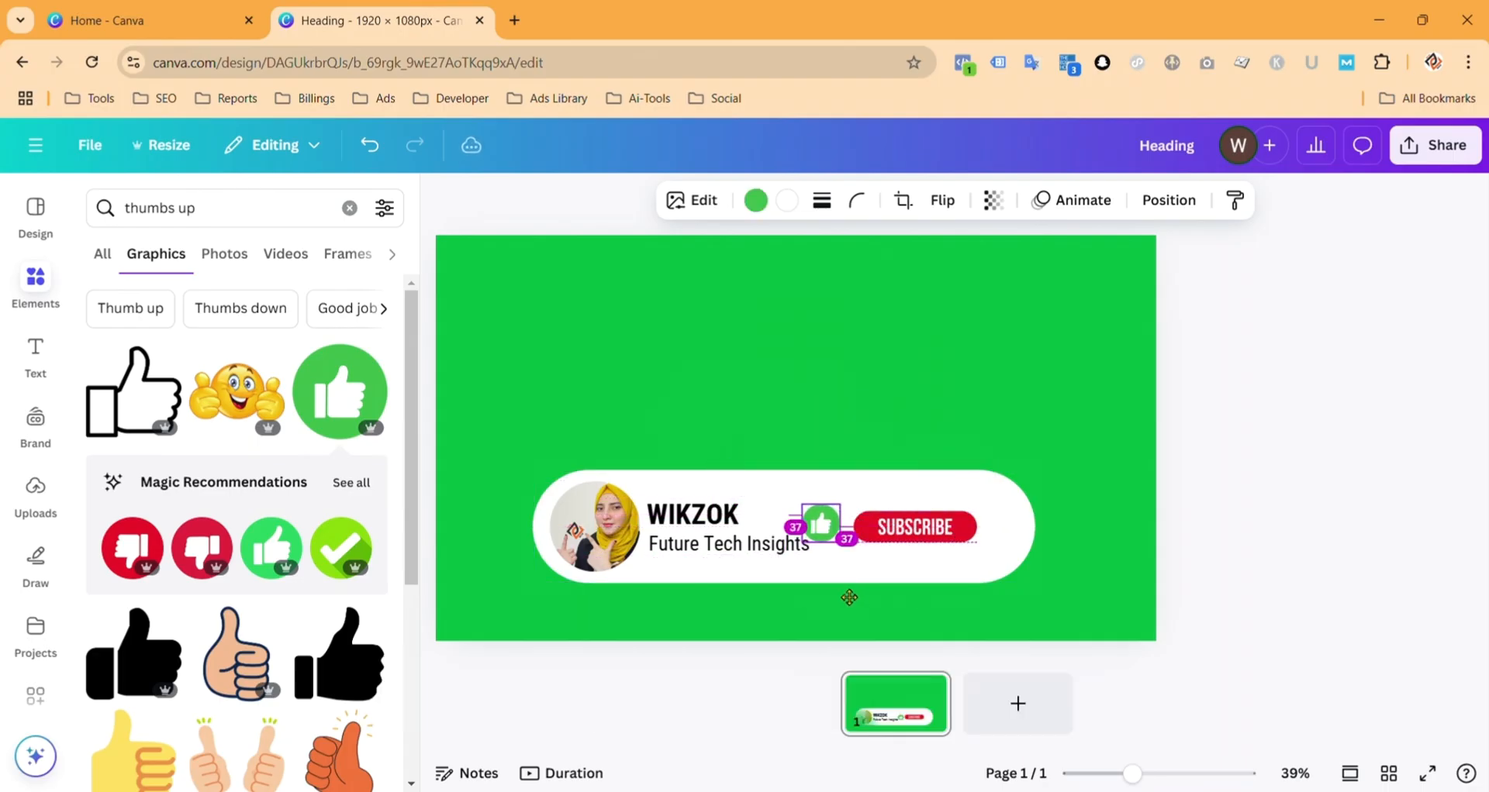
# Step: Fine-tune the thumbs-up icon's size, then slightly enlarge the SUBSCRIBE button and align it beside the icon
pyautogui.click(1114, 543)
pyautogui.click(832, 528)
pyautogui.moveTo(847, 509); pyautogui.dragTo(854, 502)
pyautogui.click(930, 527)
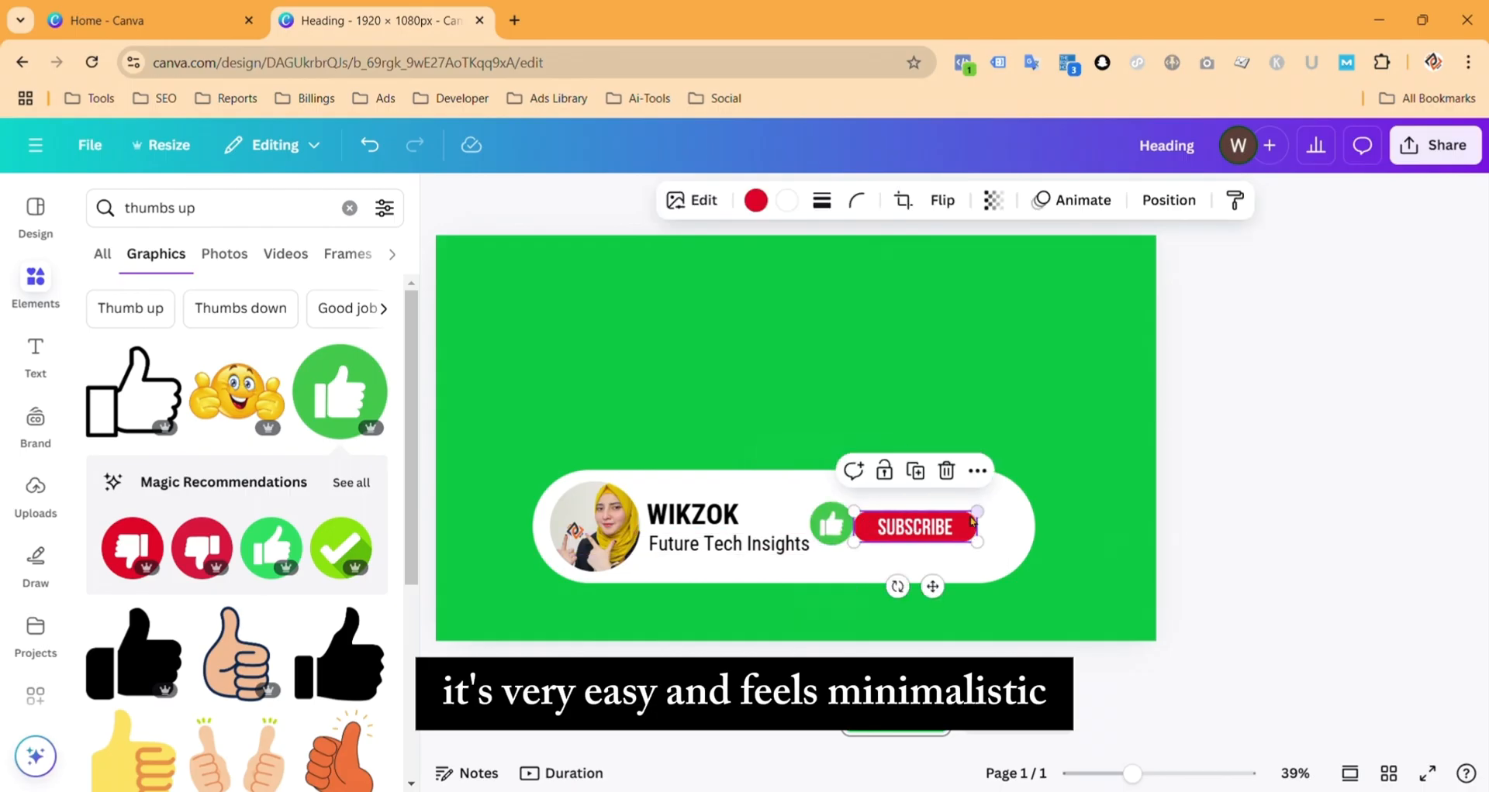
pyautogui.moveTo(977, 511); pyautogui.dragTo(946, 530)
pyautogui.click(1109, 544)
pyautogui.click(832, 527)
pyautogui.moveTo(853, 502); pyautogui.dragTo(847, 508)
pyautogui.click(934, 528)
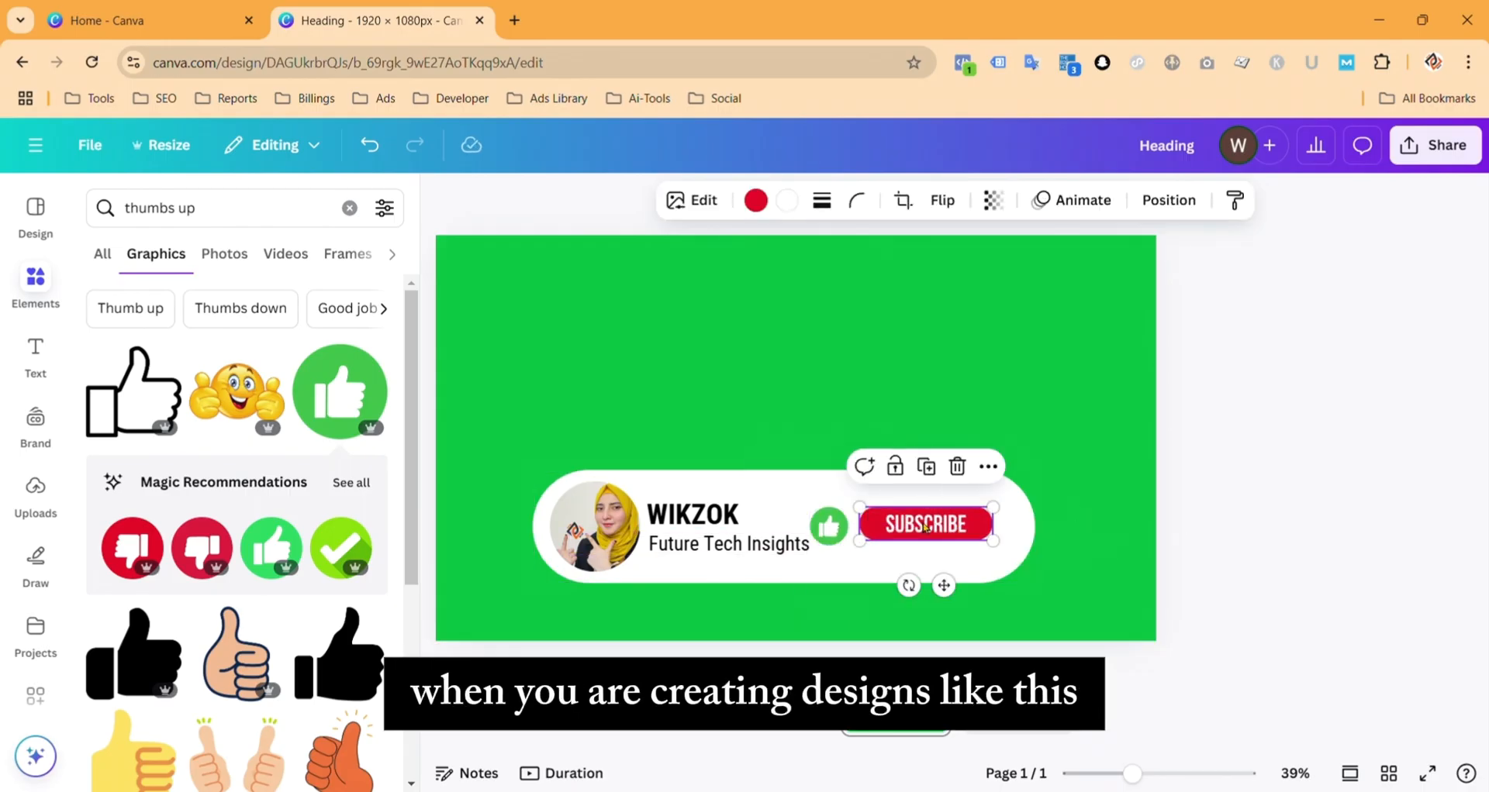
pyautogui.moveTo(934, 530); pyautogui.dragTo(923, 530)
# Step: Recolour the thumbs-up icon's green circle with the red from the document colours
pyautogui.click(829, 527)
pyautogui.click(755, 200)
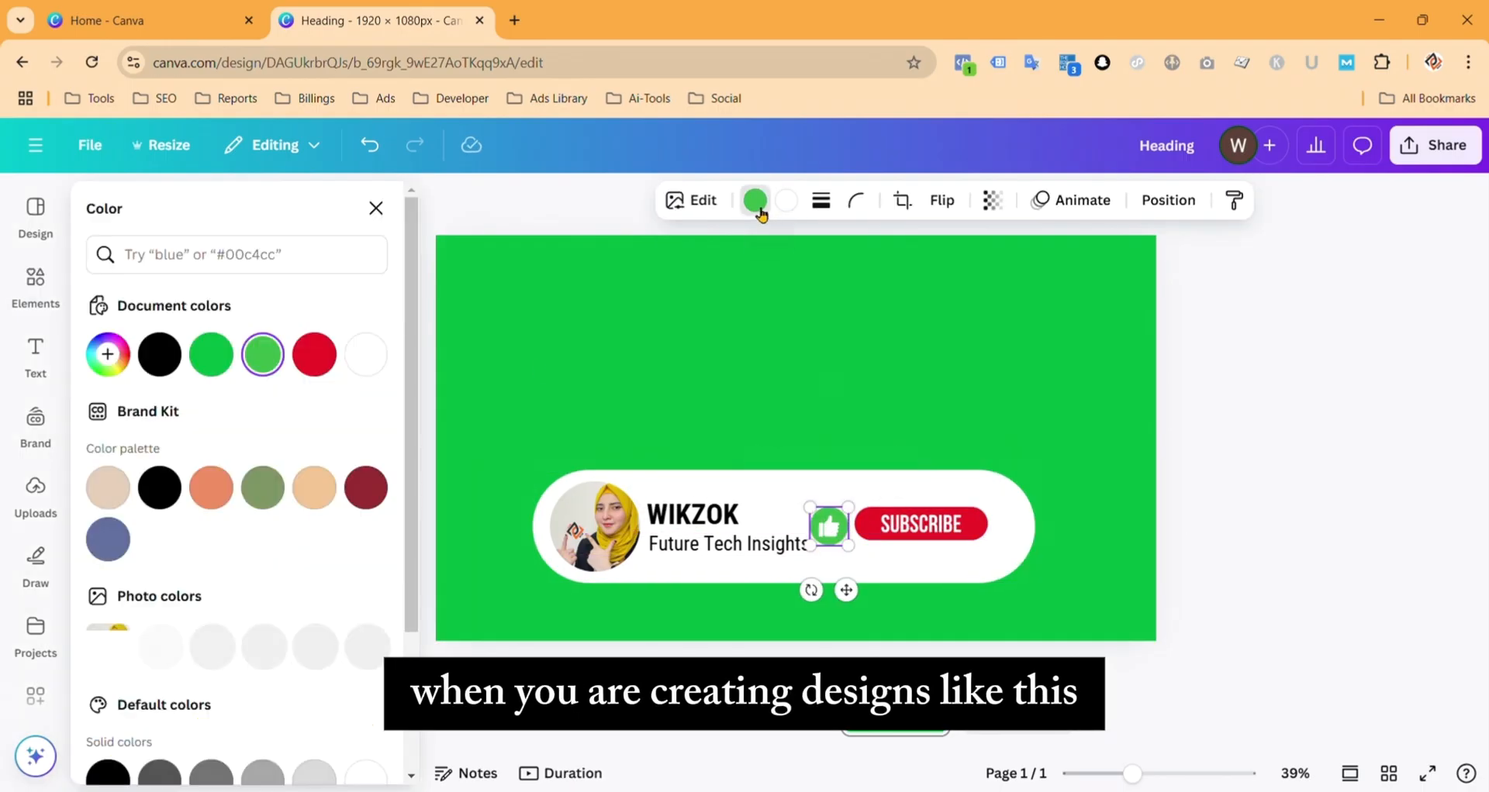
pyautogui.click(310, 352)
# Step: Search the element graphics for "bell icon" and add the solid red ringing bell to the design
pyautogui.click(272, 207)
pyautogui.write('bell')
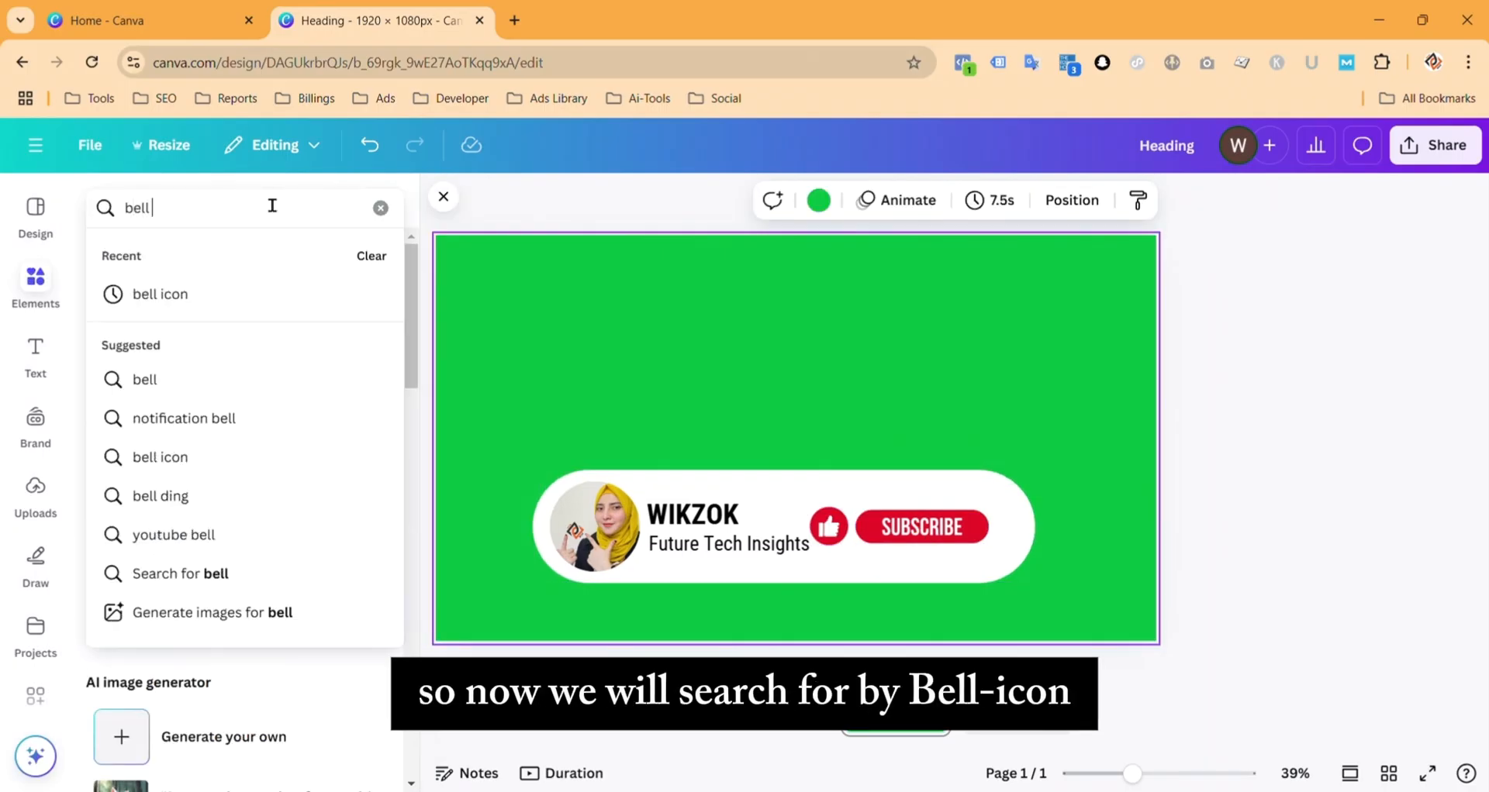
pyautogui.click(259, 293)
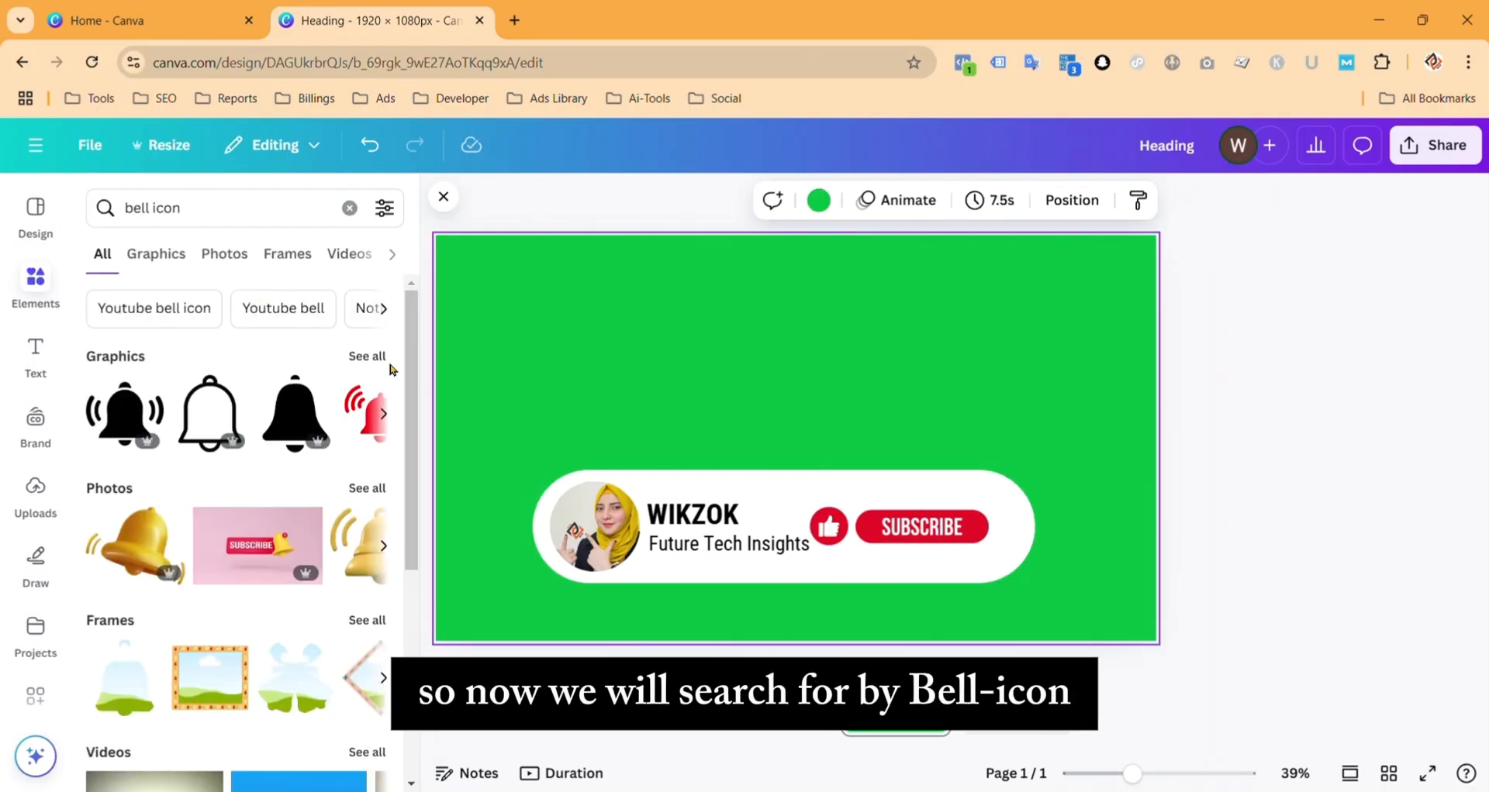
pyautogui.click(376, 357)
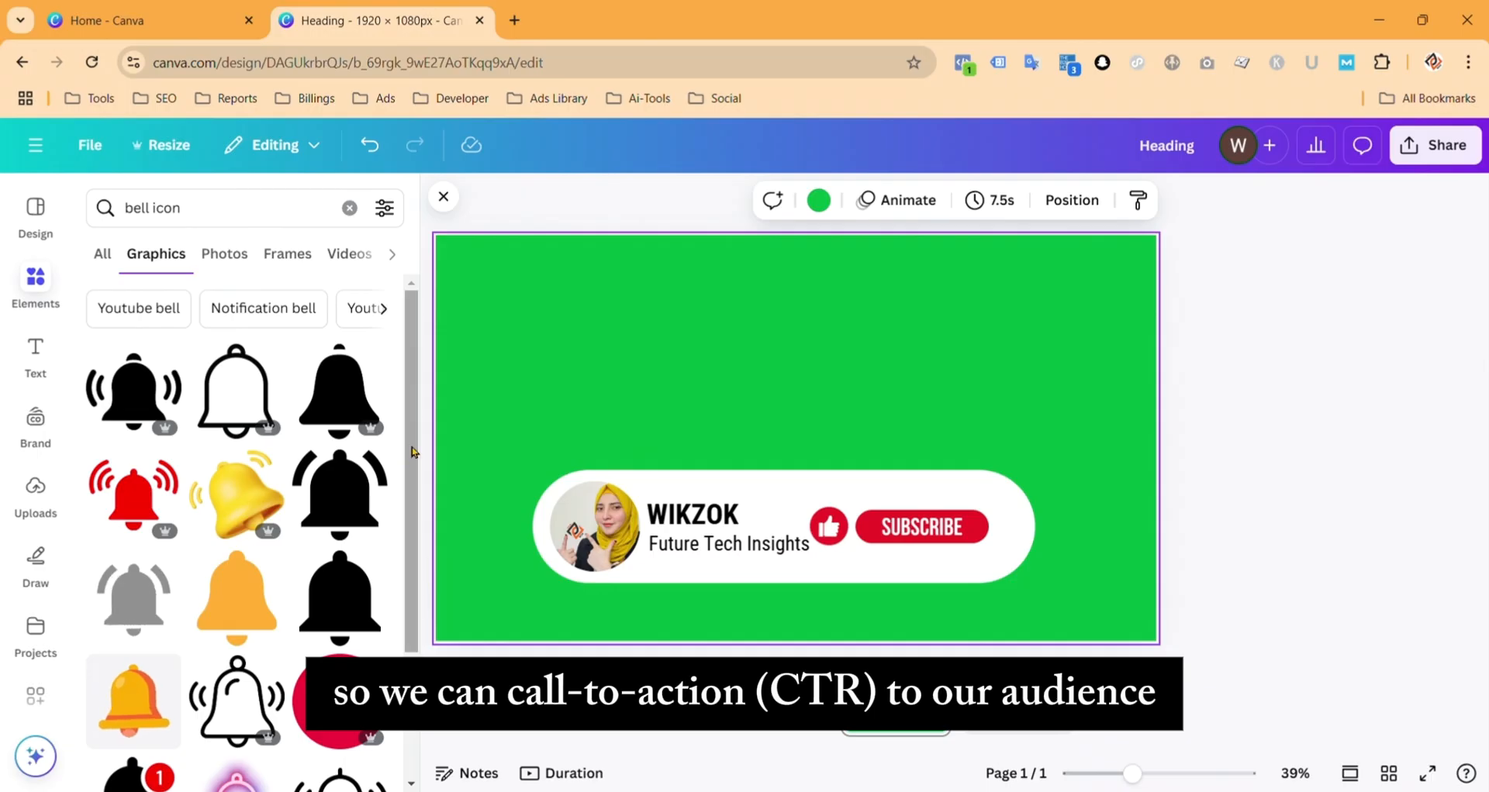
pyautogui.moveTo(412, 453); pyautogui.dragTo(413, 761)
pyautogui.click(303, 673)
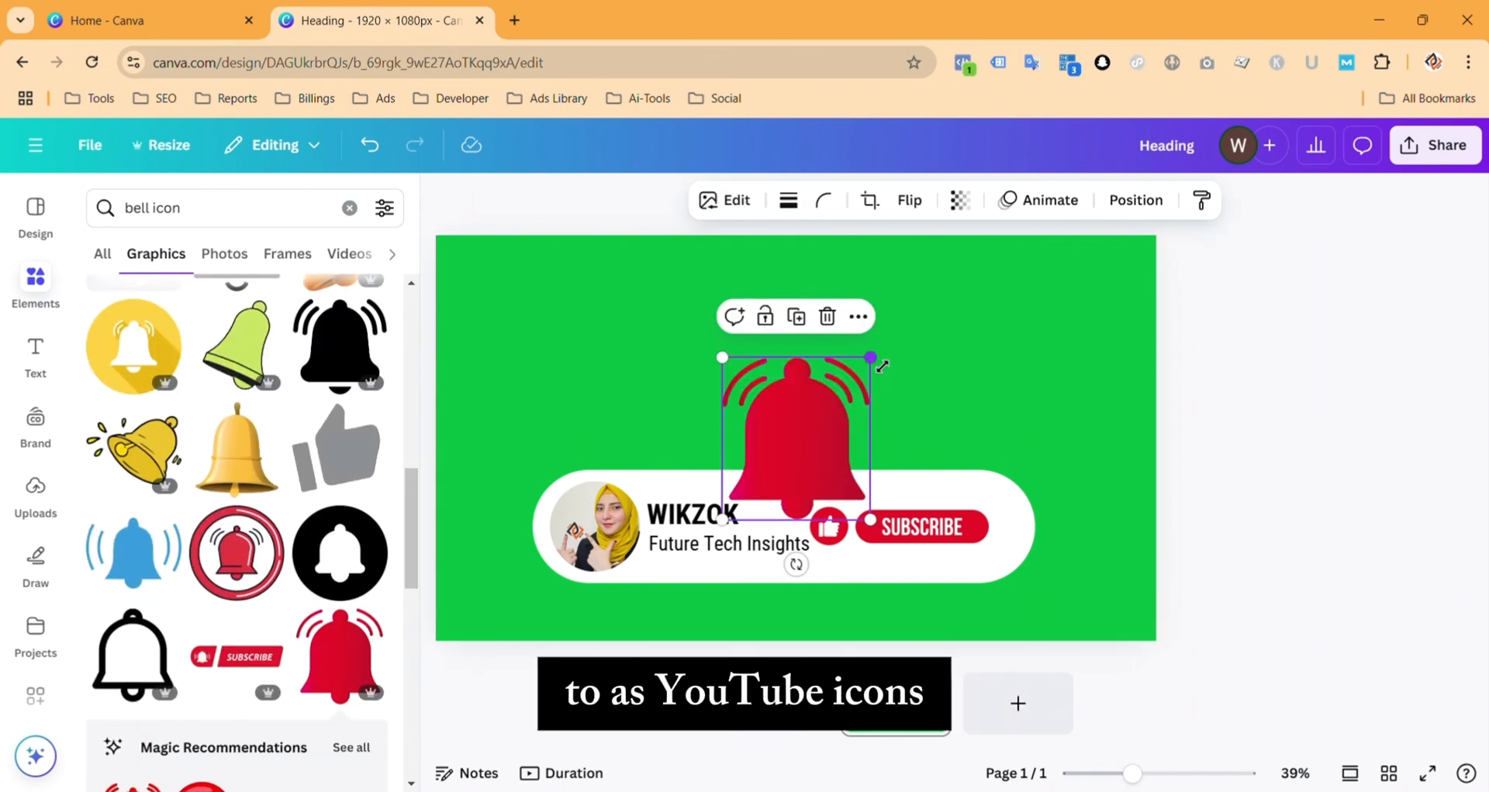
# Step: Shrink the red bell and place it inside the white bar, just right of the SUBSCRIBE button
pyautogui.moveTo(871, 358); pyautogui.dragTo(842, 540)
pyautogui.moveTo(731, 511); pyautogui.dragTo(1025, 514)
pyautogui.moveTo(1004, 533); pyautogui.dragTo(1011, 529)
pyautogui.click(1230, 523)
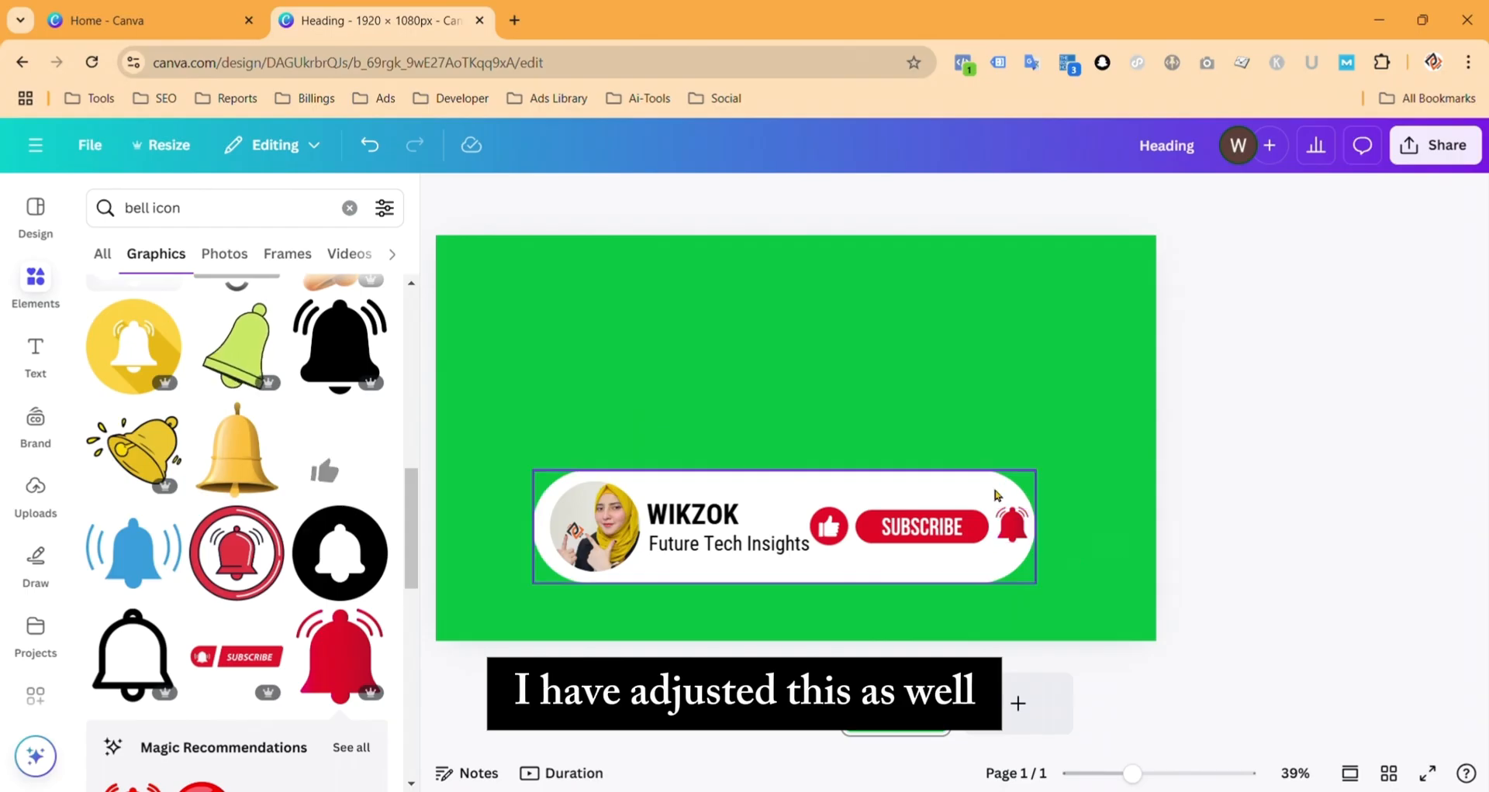
# Step: Apply the Flicker add-on animation to the SUBSCRIBE button
pyautogui.click(1021, 532)
pyautogui.click(874, 512)
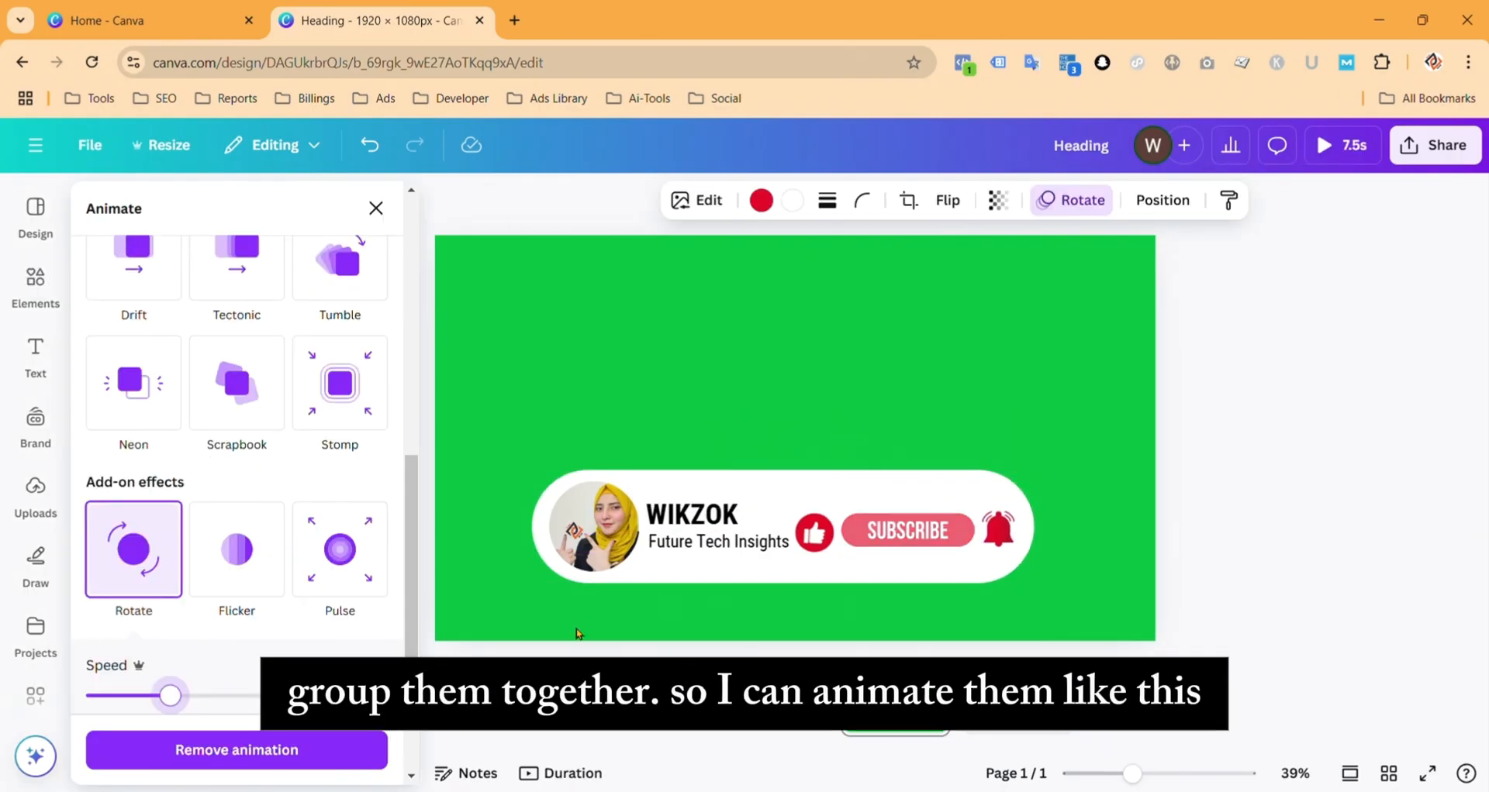
pyautogui.click(936, 548)
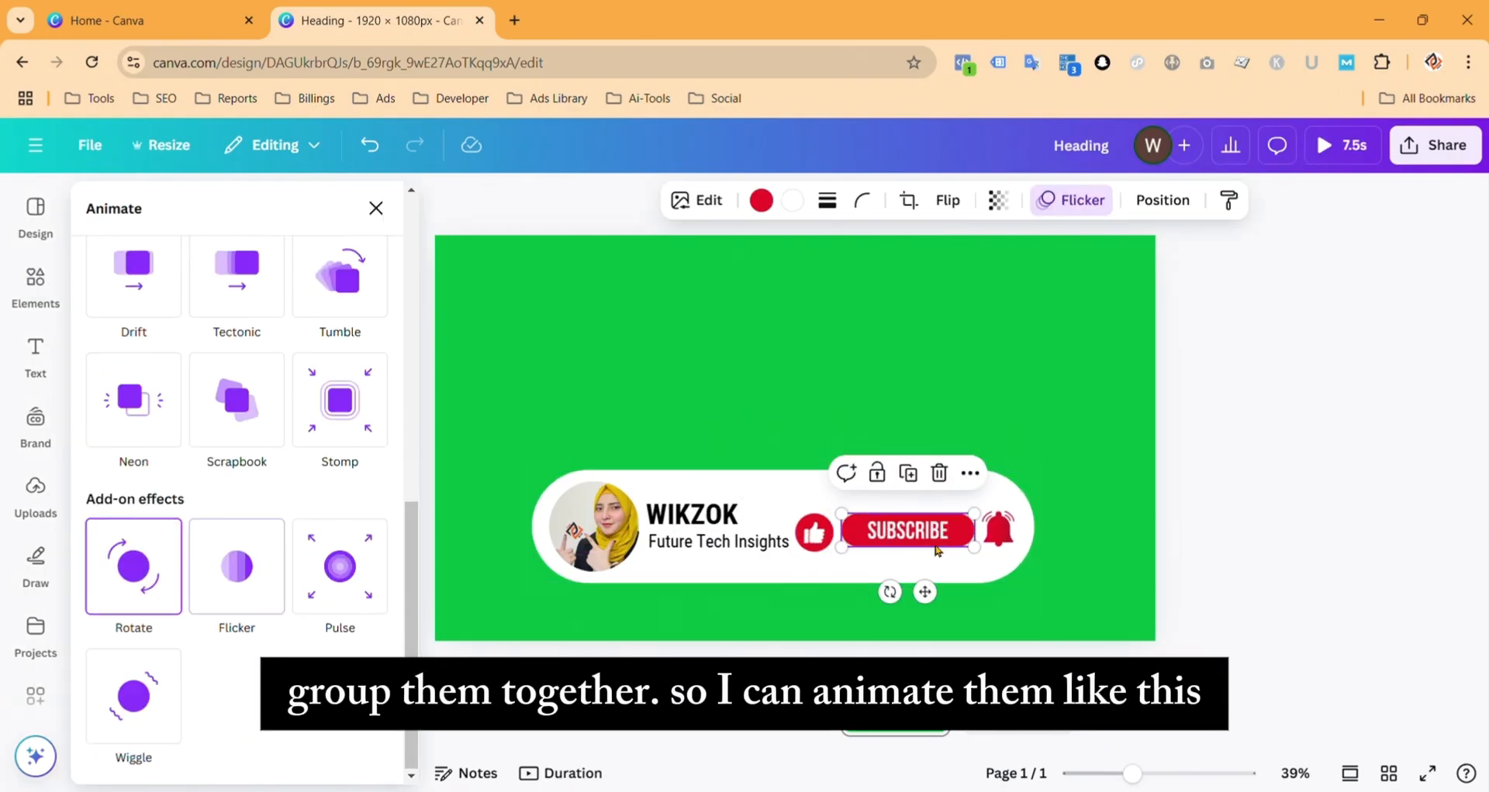
pyautogui.click(234, 564)
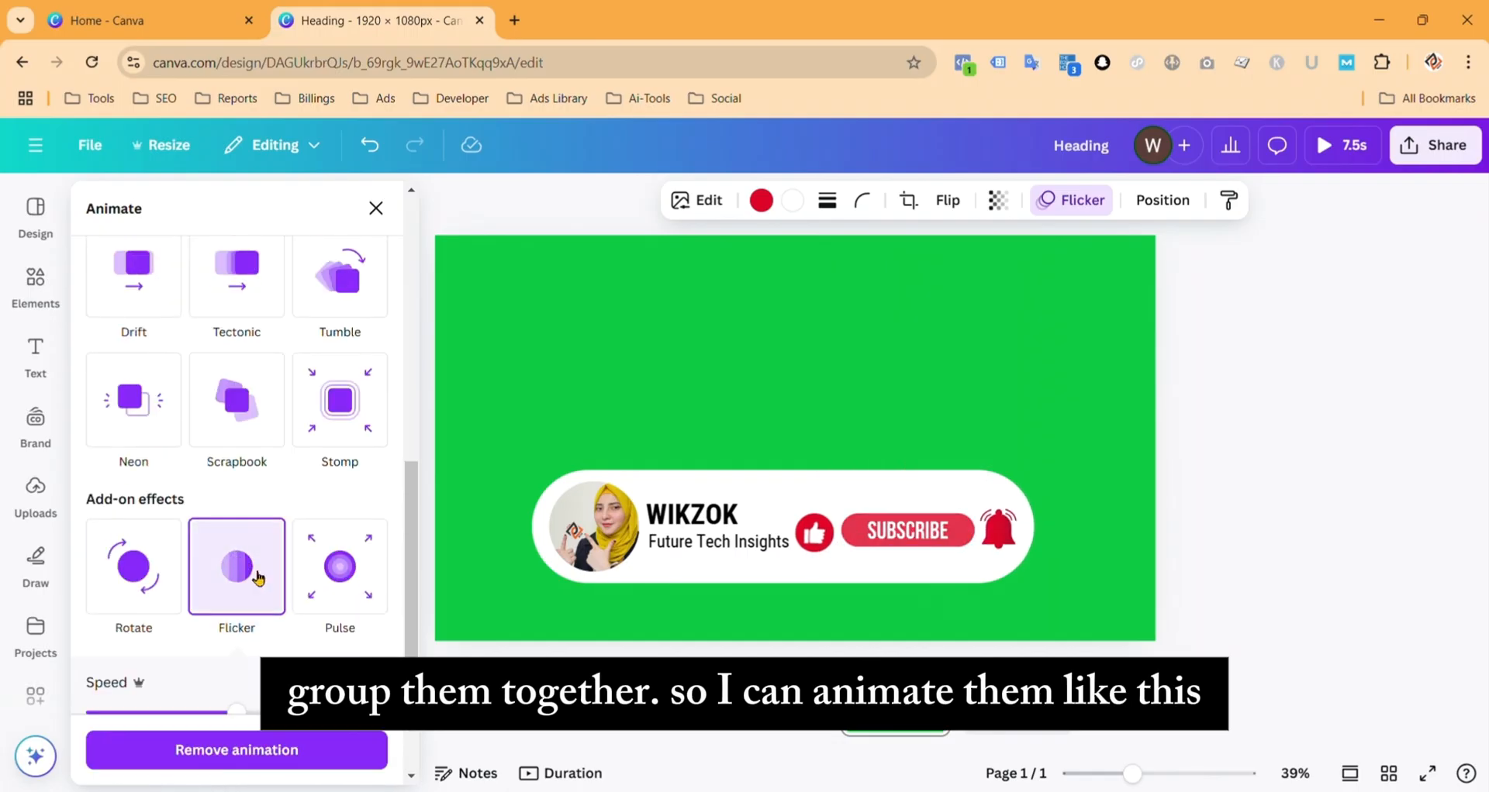
# Step: Slow down the speed of the bell's Pop entrance animation
pyautogui.click(985, 537)
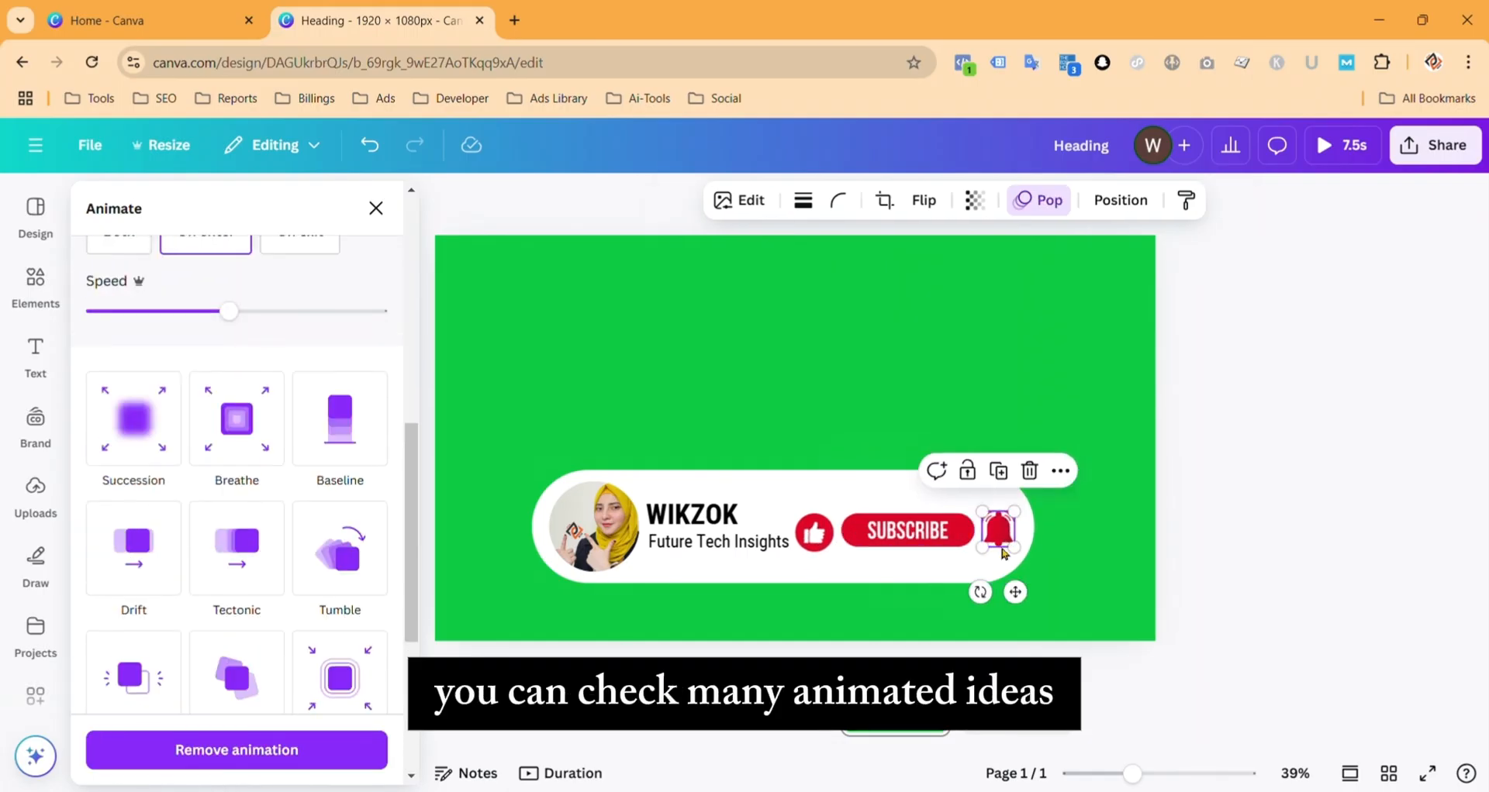
pyautogui.click(155, 320)
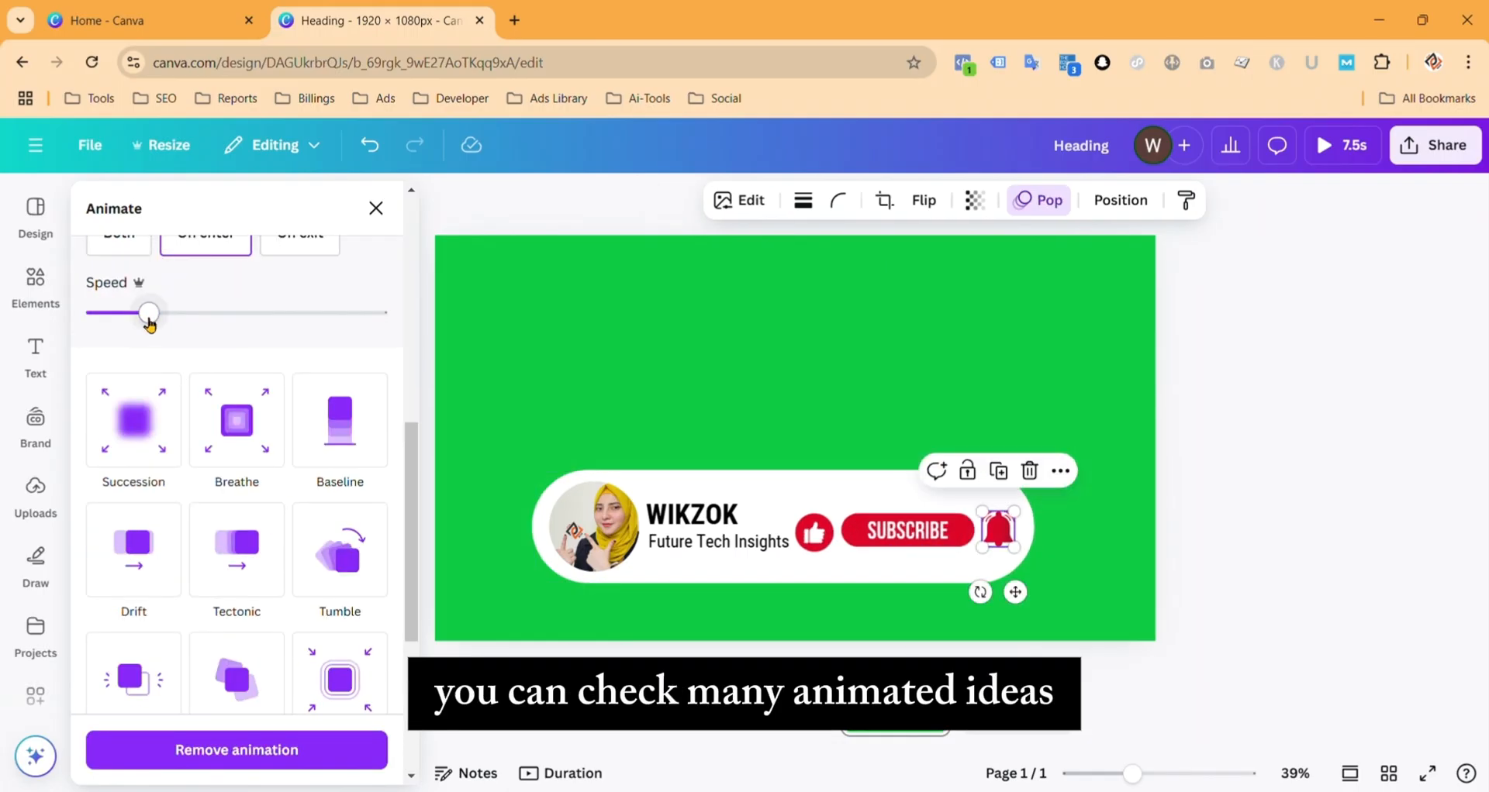
pyautogui.scroll(1, 293, 428)
pyautogui.scroll(5, 293, 429)
# Step: Search elements for "click", filter the results to animated ones and browse all matching graphics
pyautogui.click(36, 287)
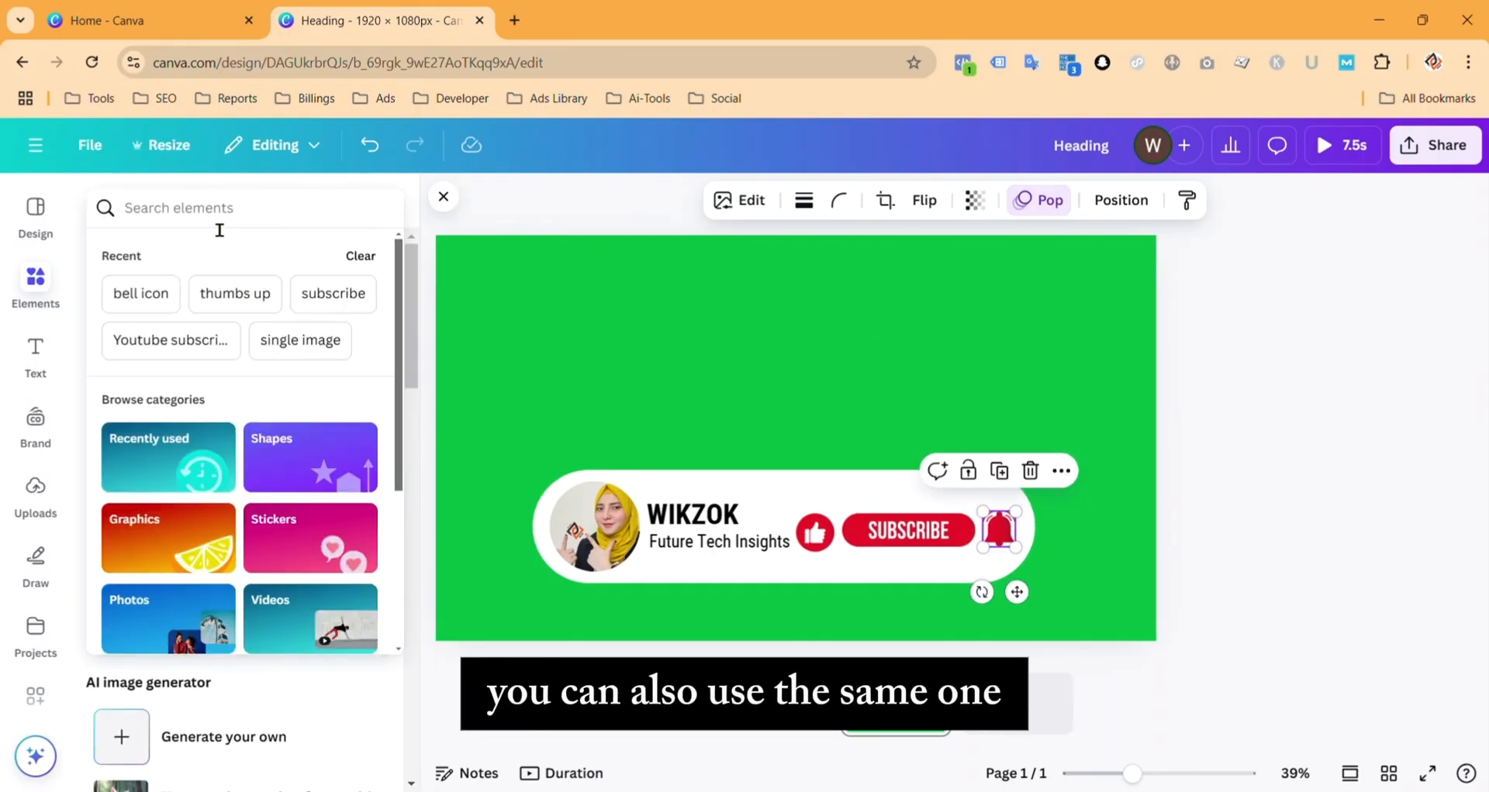
pyautogui.write('click')
pyautogui.press('Return')
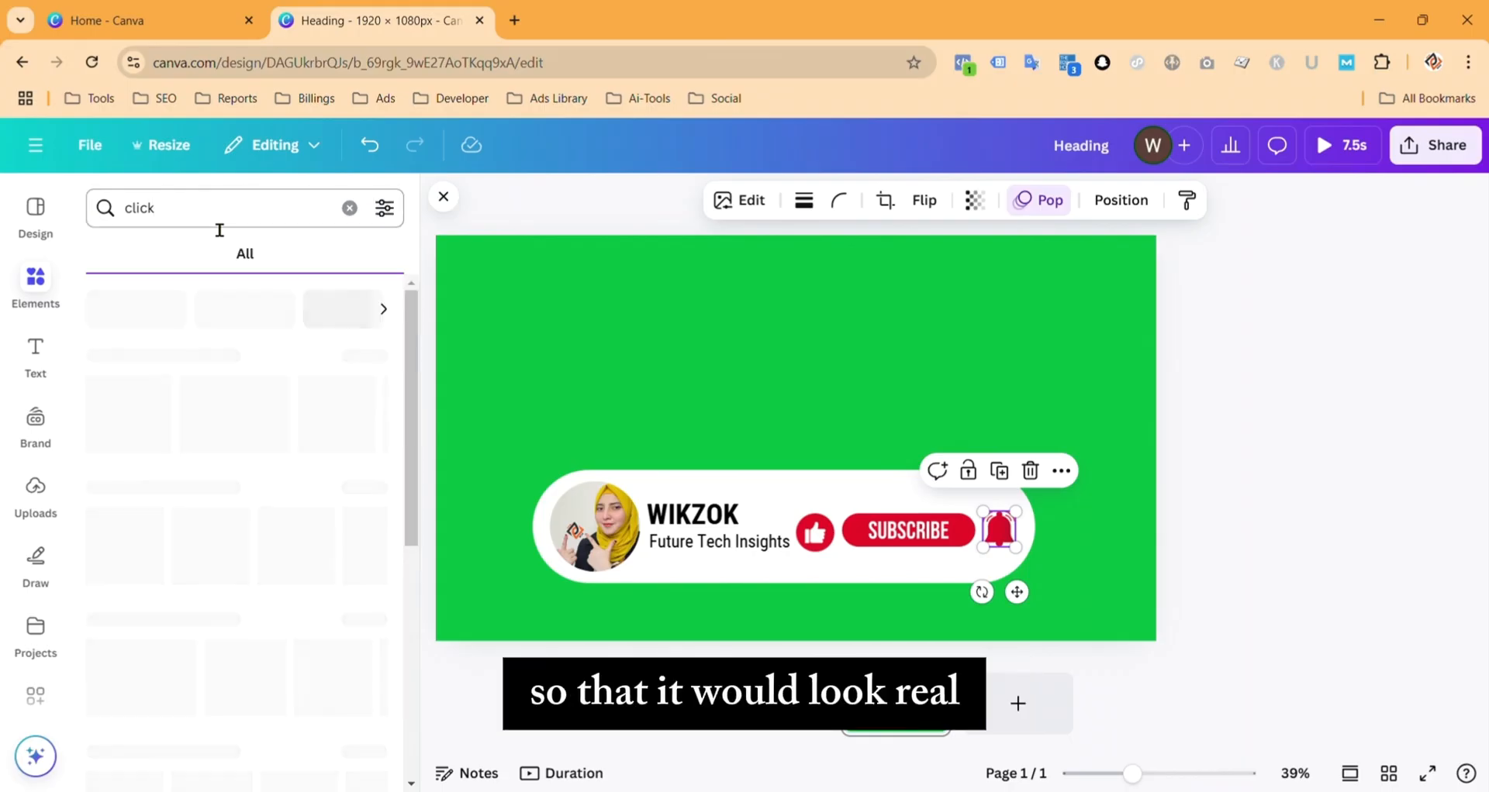
pyautogui.click(385, 208)
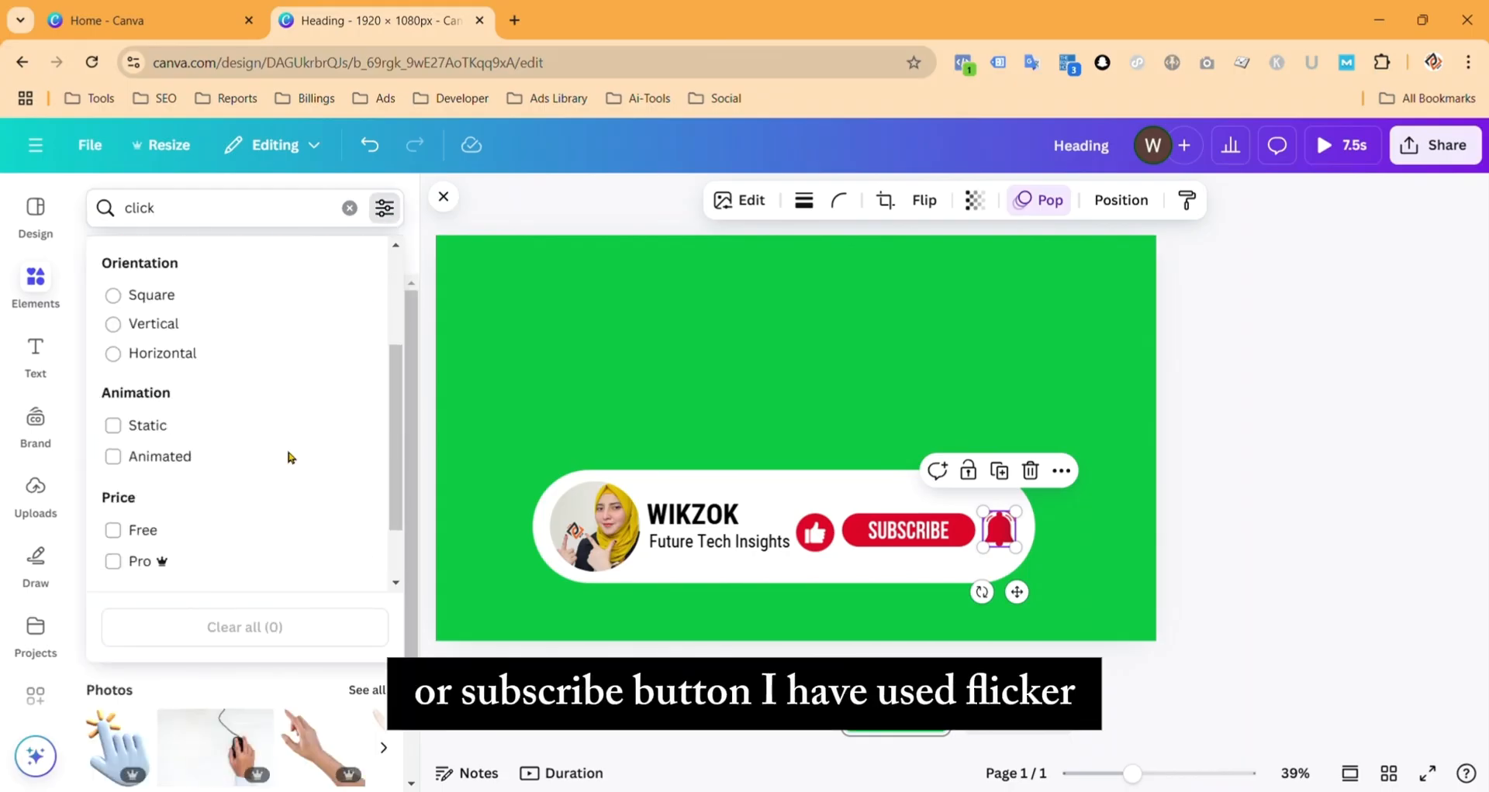
pyautogui.click(411, 560)
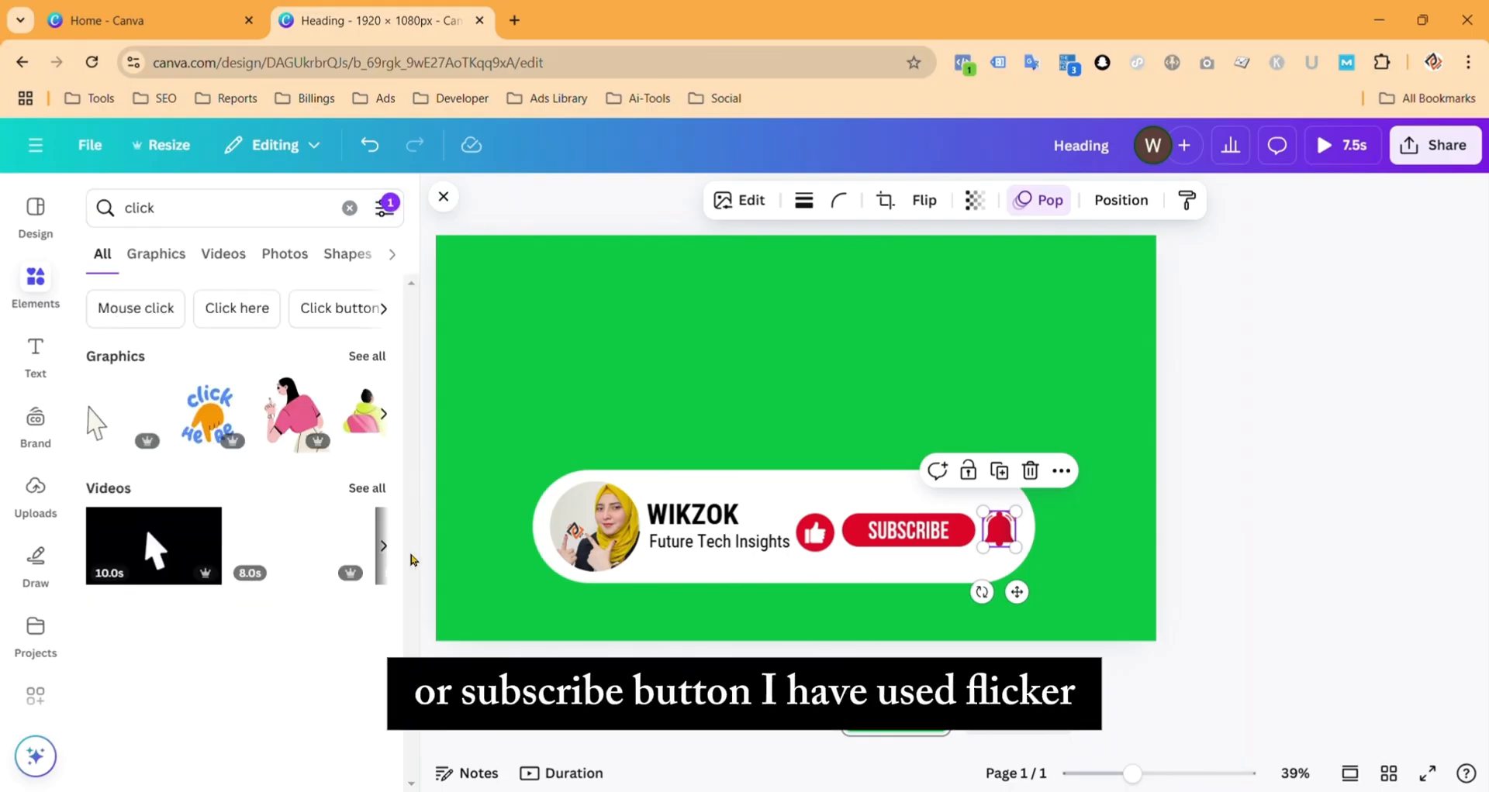
pyautogui.click(367, 357)
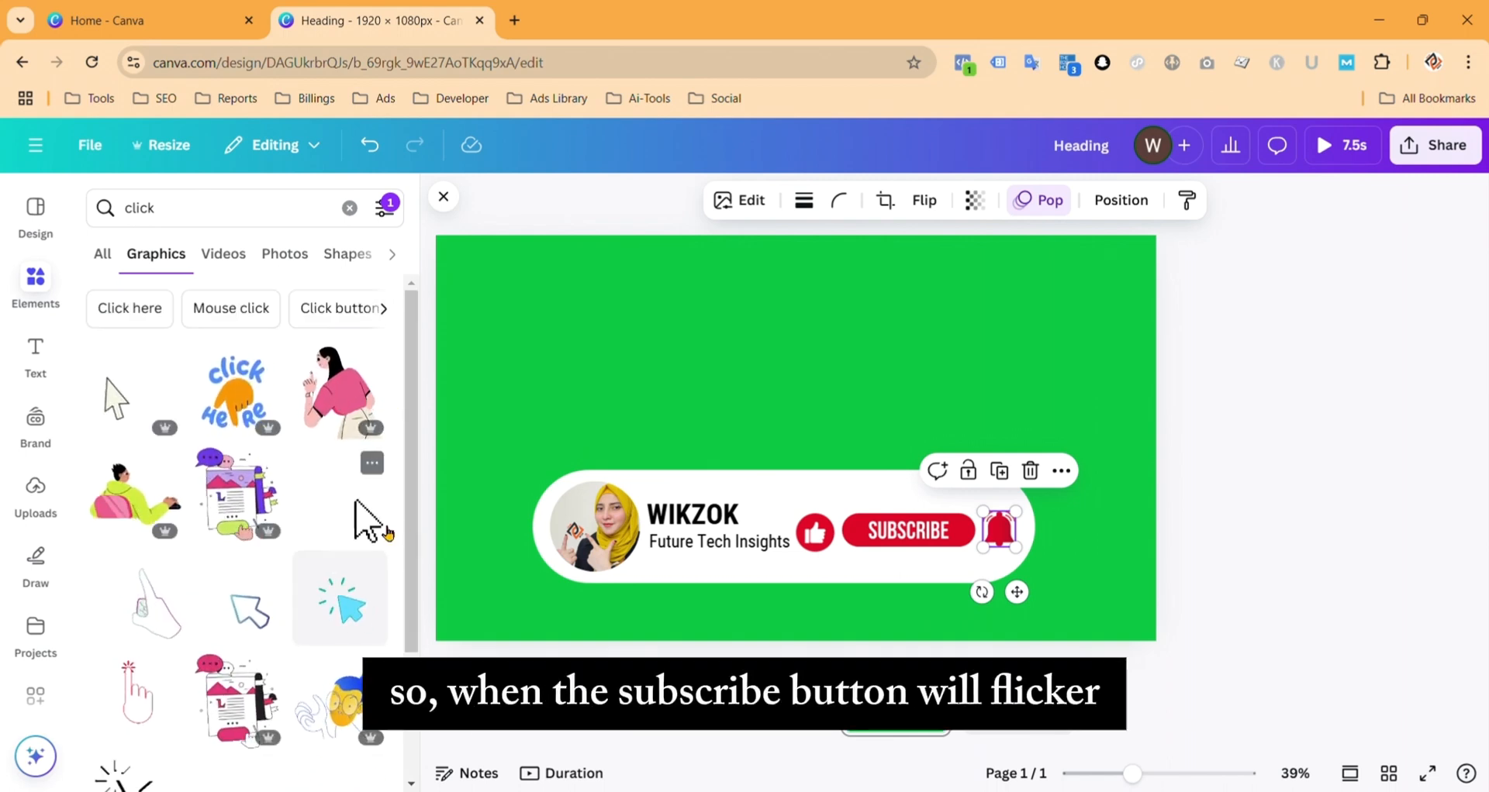
pyautogui.scroll(-1, 380, 527)
pyautogui.scroll(1, 341, 481)
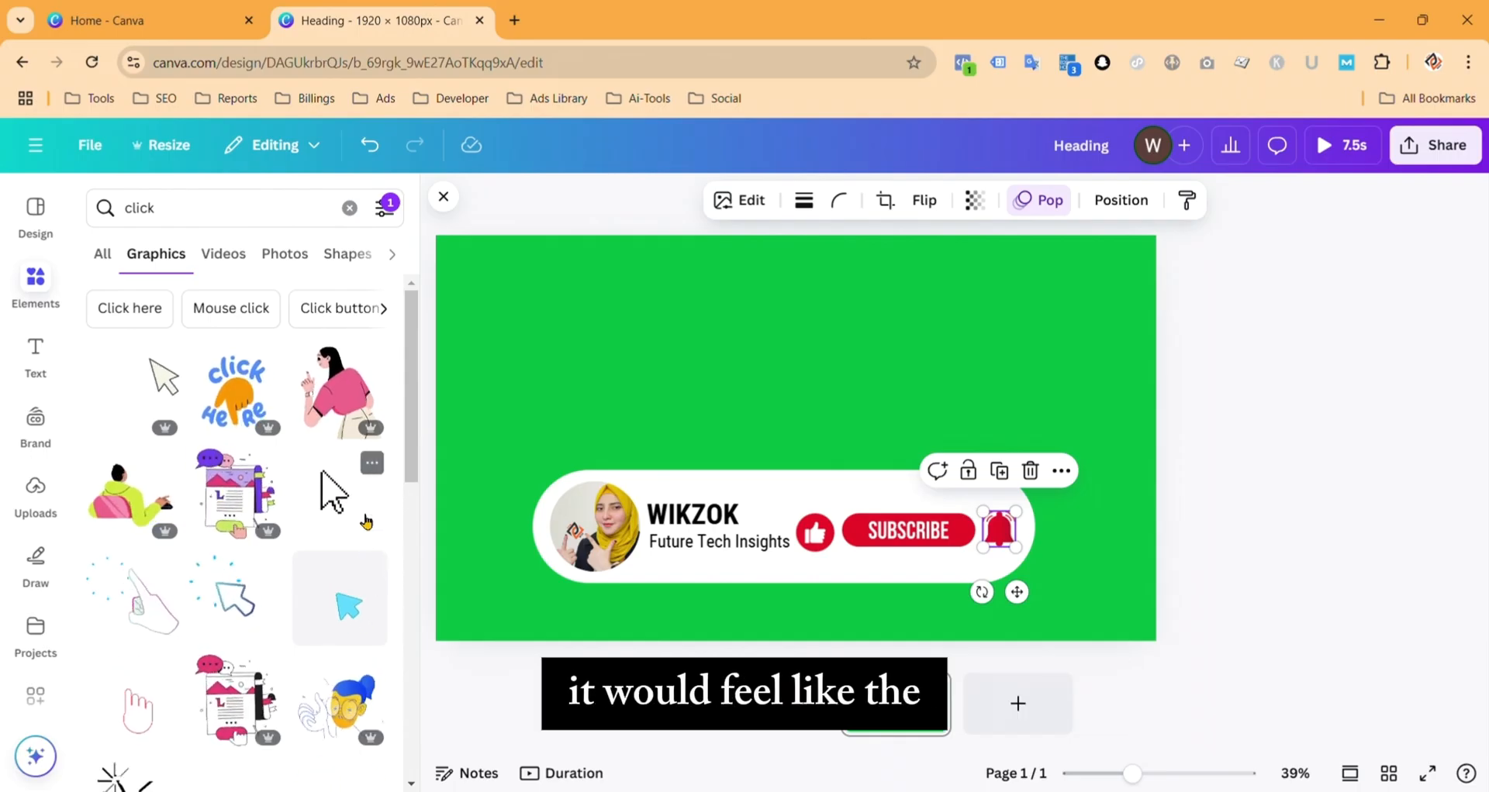
# Step: Add the animated white arrow cursor with black outline, shrink it and place it over the SUBSCRIBE button's lower right corner
pyautogui.click(367, 521)
pyautogui.moveTo(947, 282); pyautogui.dragTo(702, 543)
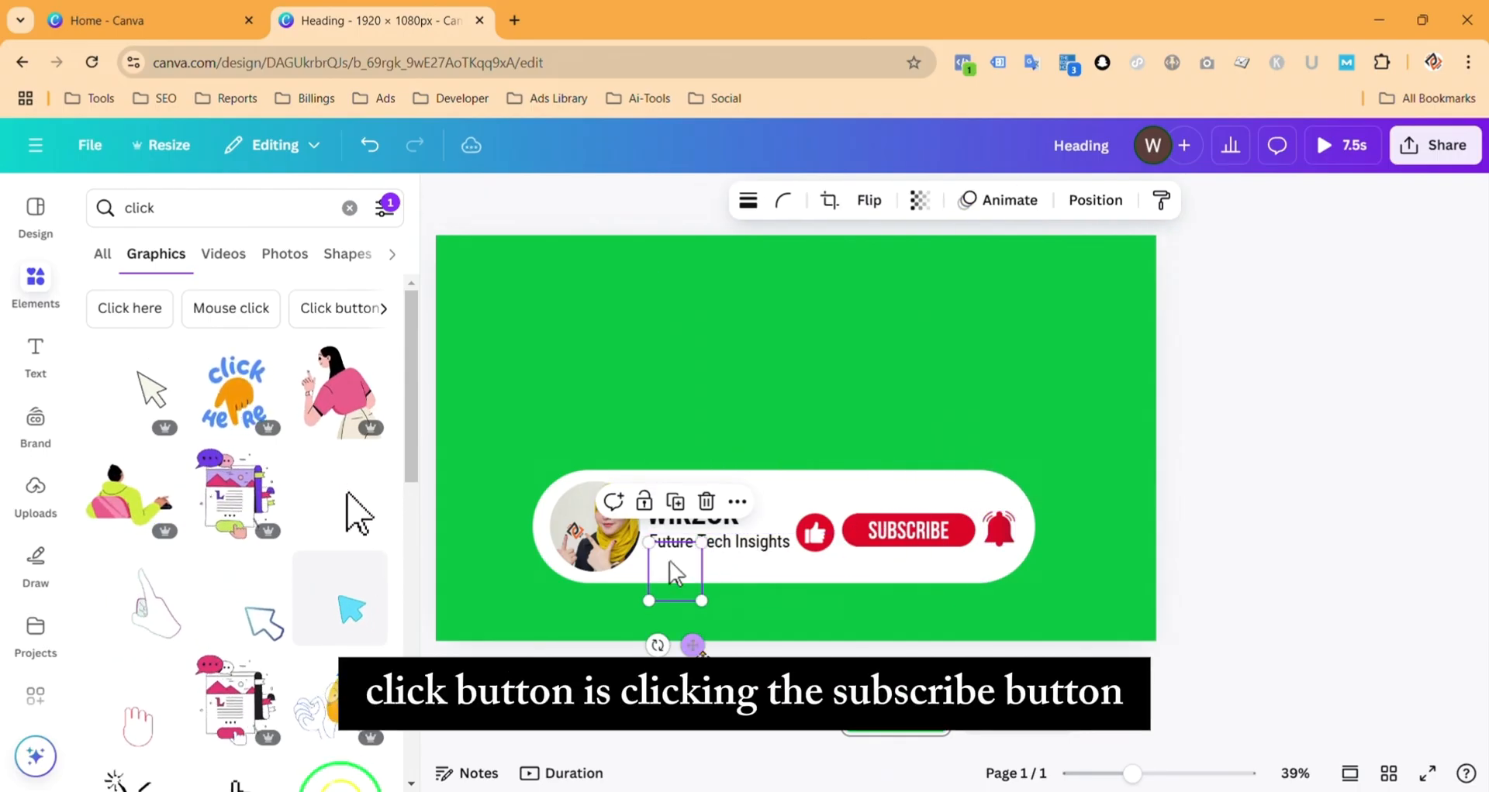
pyautogui.moveTo(695, 647); pyautogui.dragTo(921, 643)
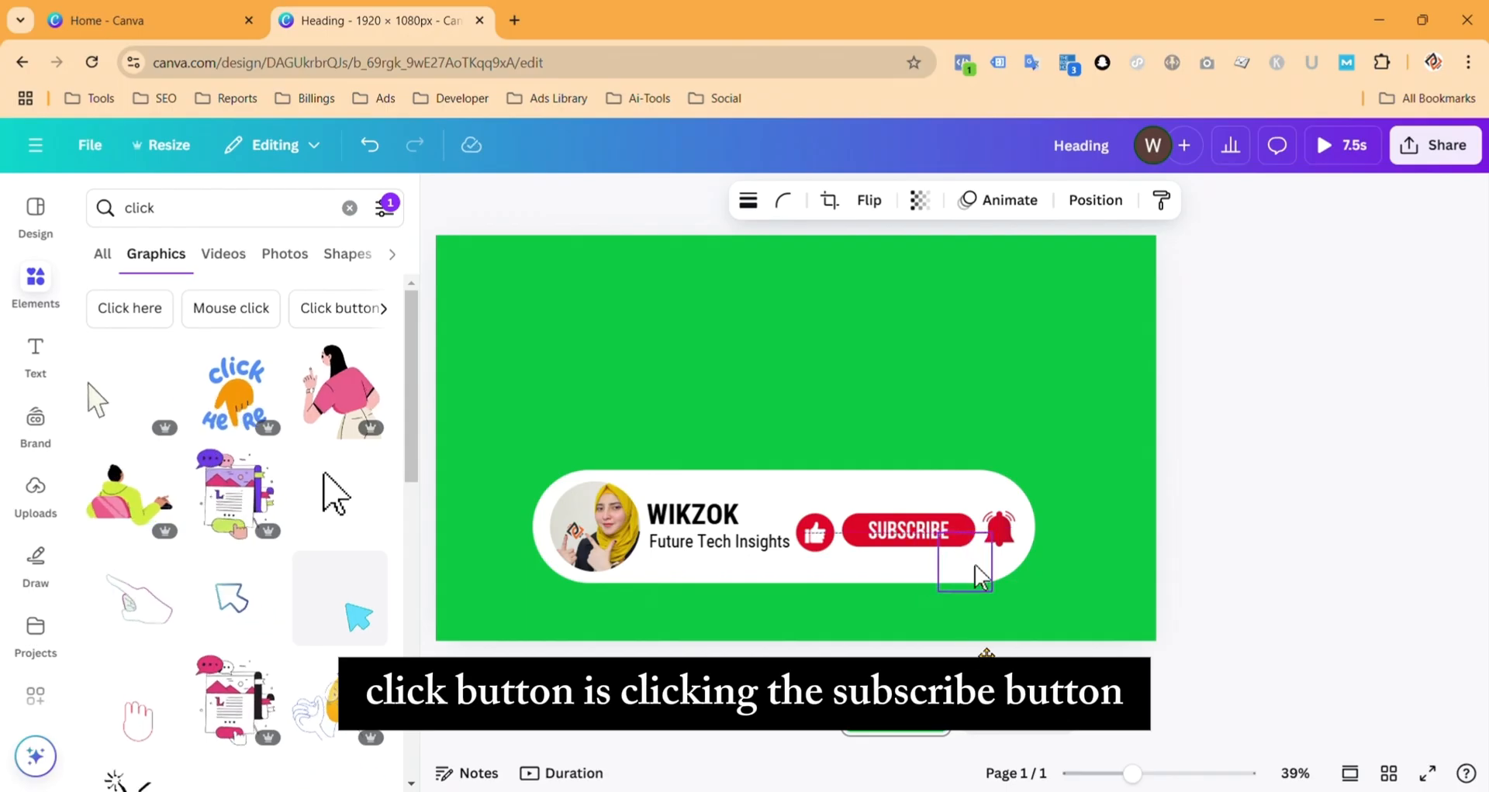
pyautogui.click(1272, 543)
pyautogui.moveTo(520, 615); pyautogui.dragTo(693, 527)
pyautogui.click(748, 489)
pyautogui.click(721, 542)
pyautogui.click(735, 490)
pyautogui.click(693, 515)
pyautogui.click(799, 431)
pyautogui.click(595, 527)
pyautogui.click(611, 442)
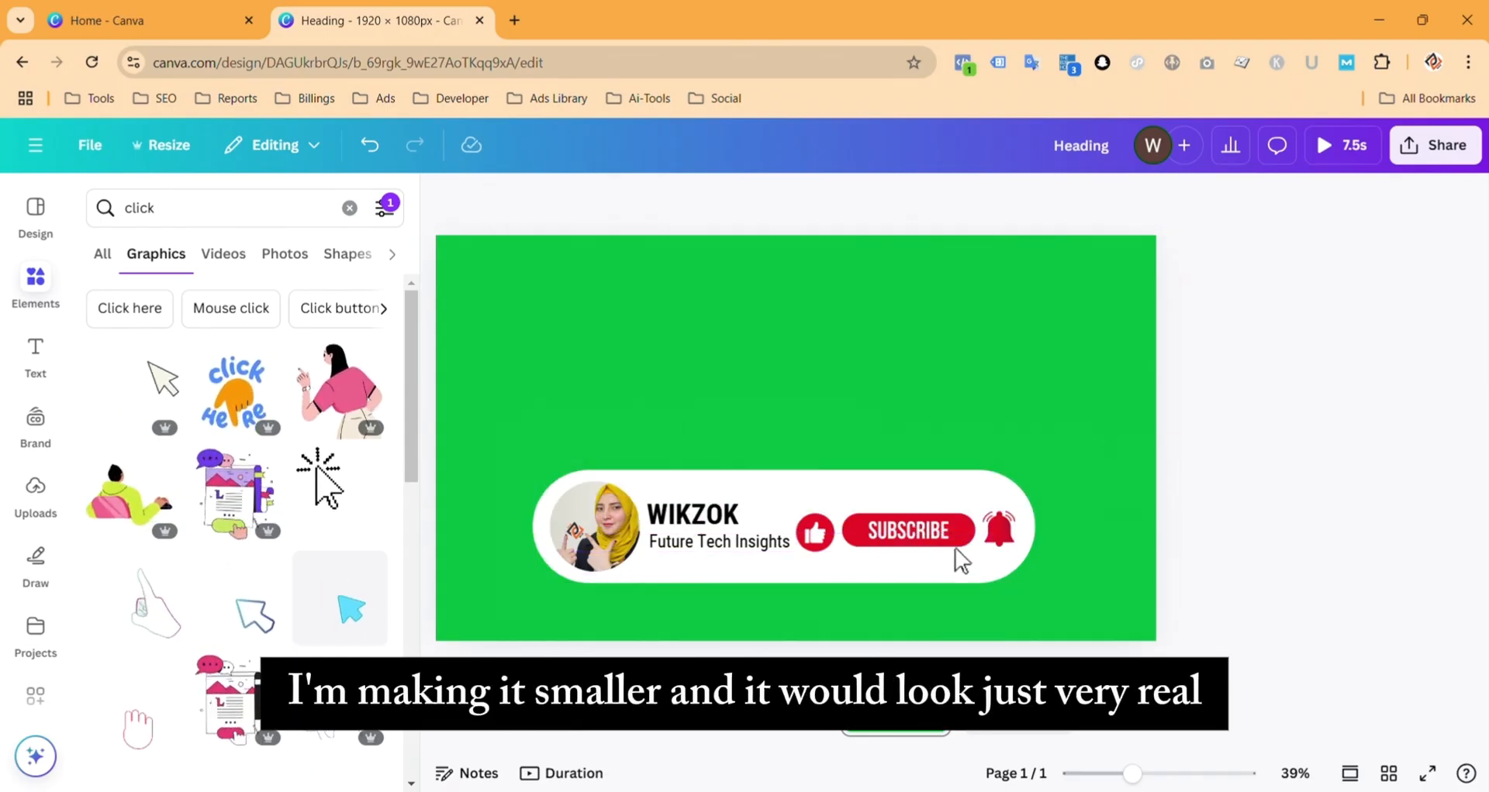
pyautogui.moveTo(504, 616); pyautogui.dragTo(1091, 411)
pyautogui.click(1109, 200)
pyautogui.click(1189, 422)
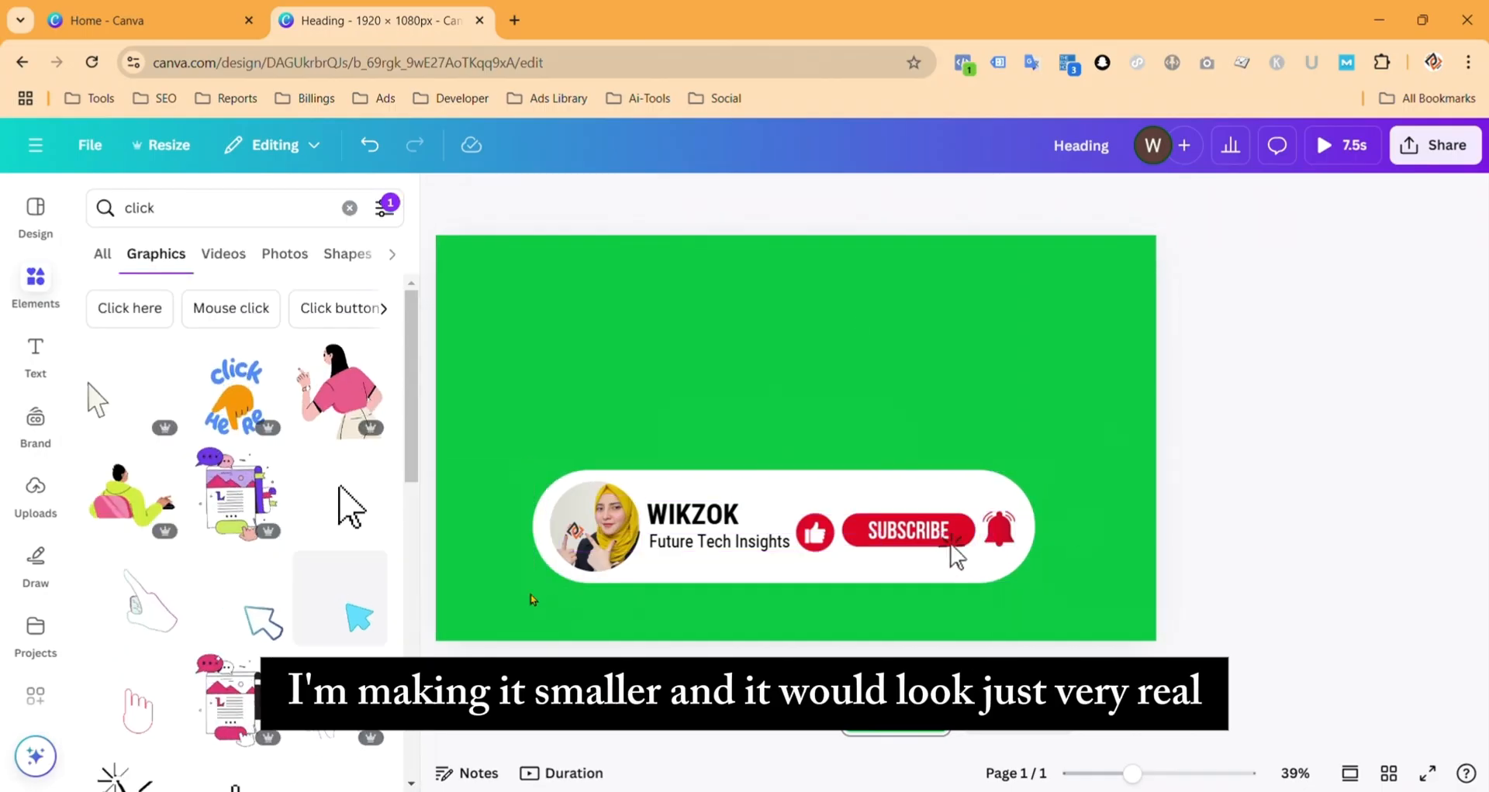
pyautogui.click(532, 597)
pyautogui.moveTo(680, 577); pyautogui.dragTo(783, 484)
pyautogui.hotkey('ctrl', 'z')
pyautogui.click(752, 431)
pyautogui.click(721, 542)
pyautogui.click(917, 497)
pyautogui.click(916, 497)
# Step: Select the bar, picture, icons, SUBSCRIBE button and cursor together and apply the Rise animation
pyautogui.moveTo(559, 609); pyautogui.dragTo(1070, 429)
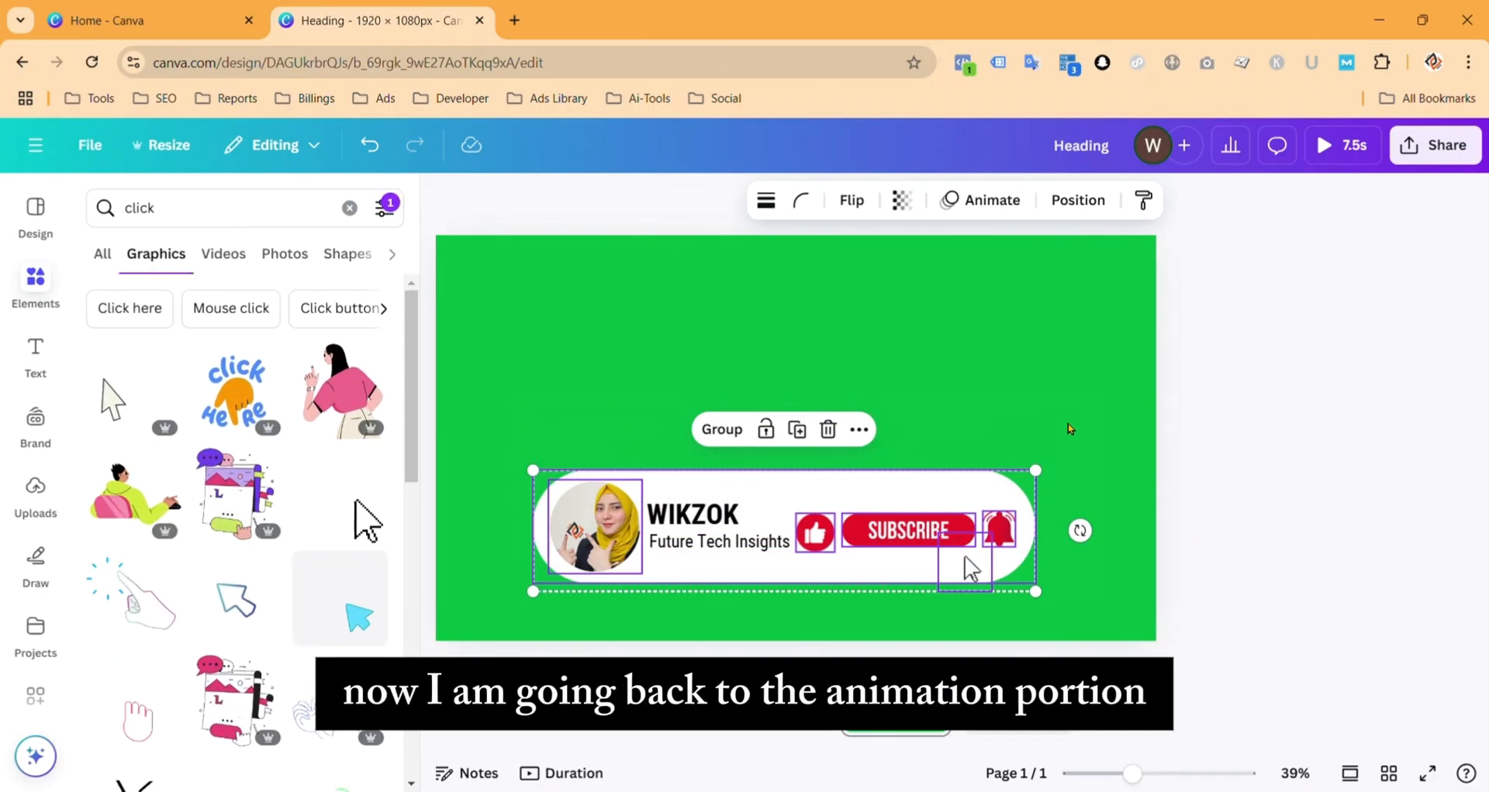
pyautogui.click(980, 200)
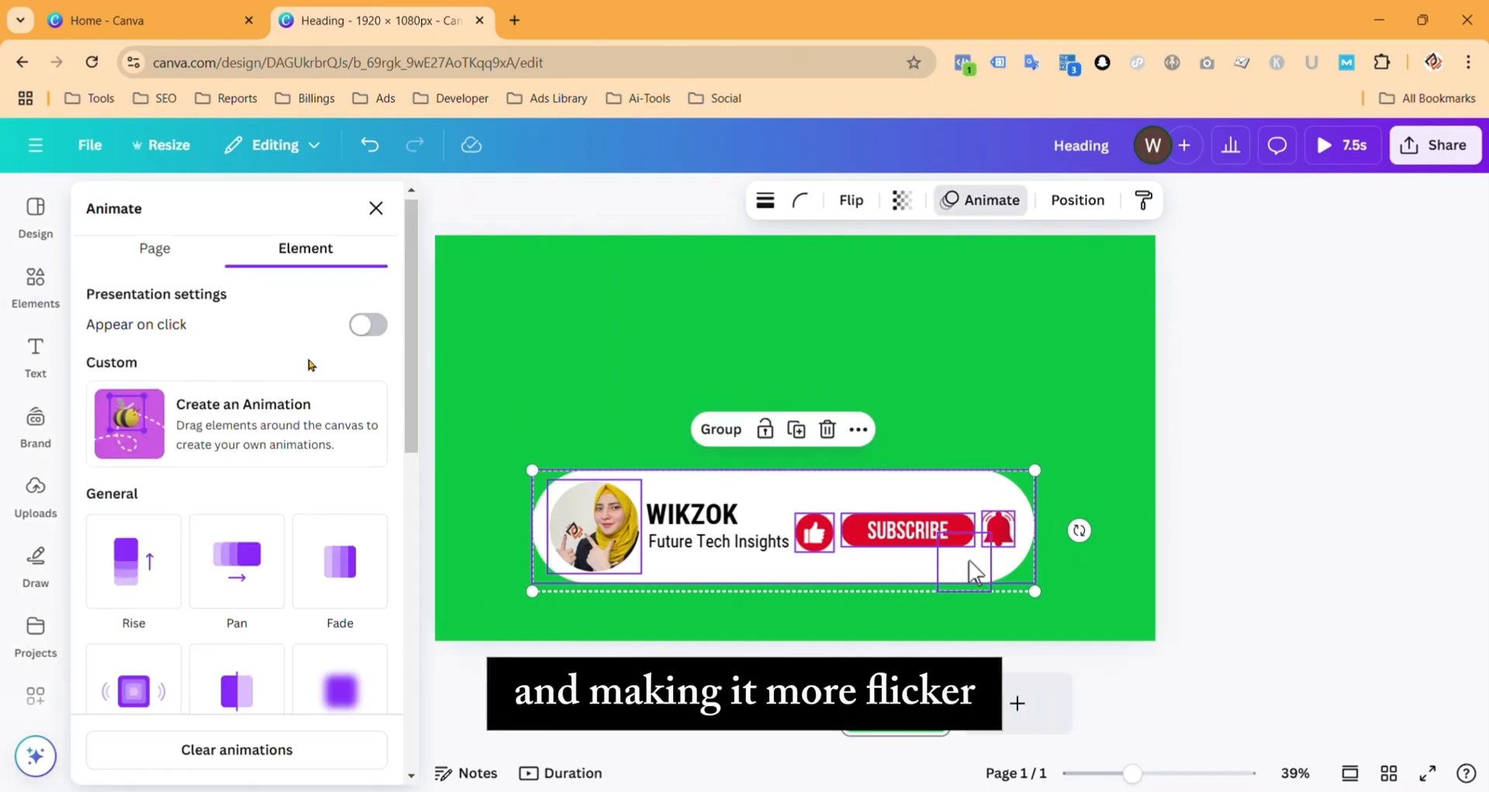
pyautogui.scroll(-4, 194, 427)
pyautogui.click(133, 279)
pyautogui.click(376, 207)
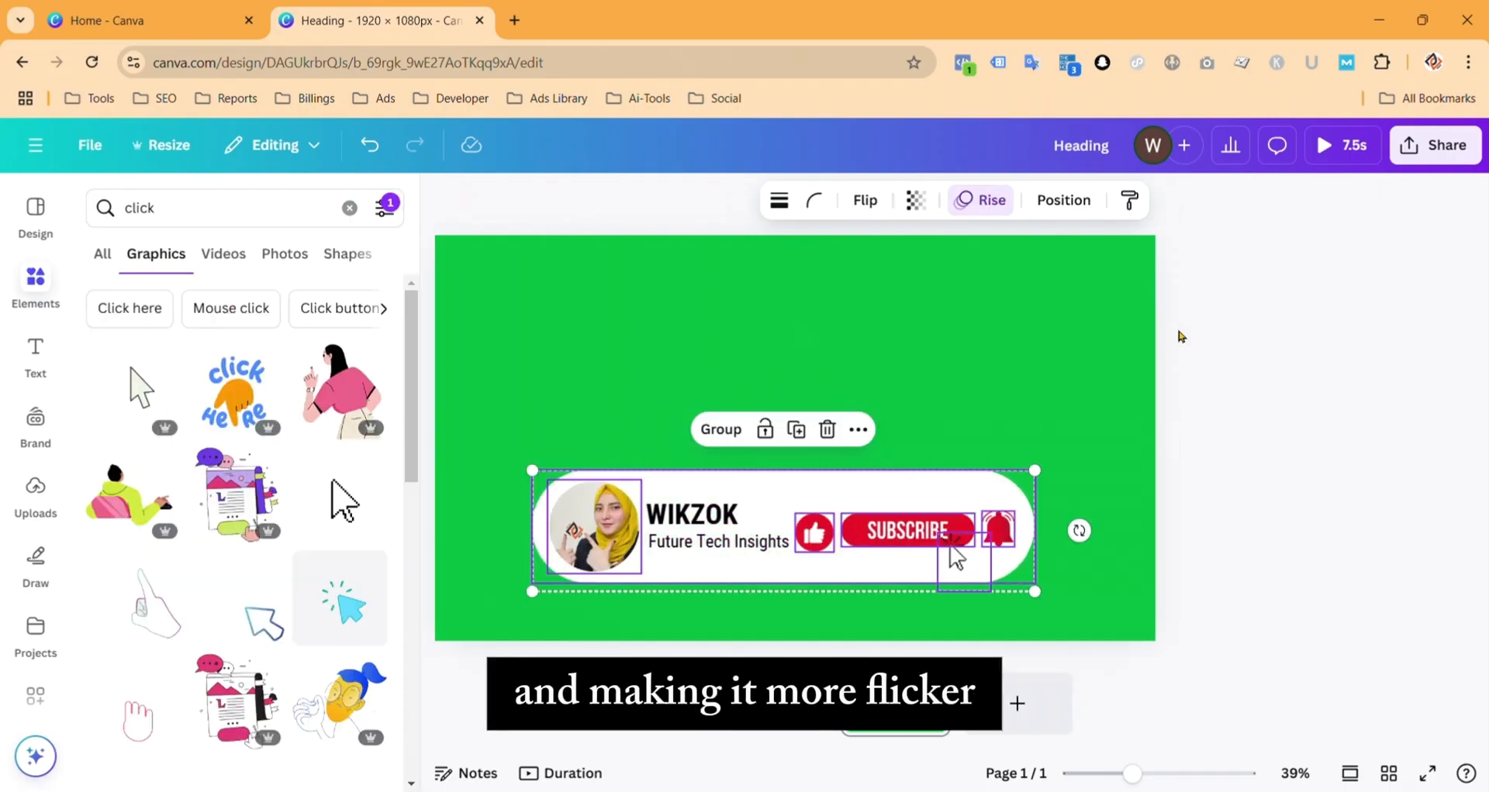
# Step: Set the Rise animation to run on both enter and exit, slow its speed and turn on the reverse exit animation
pyautogui.click(981, 200)
pyautogui.scroll(-1, 194, 426)
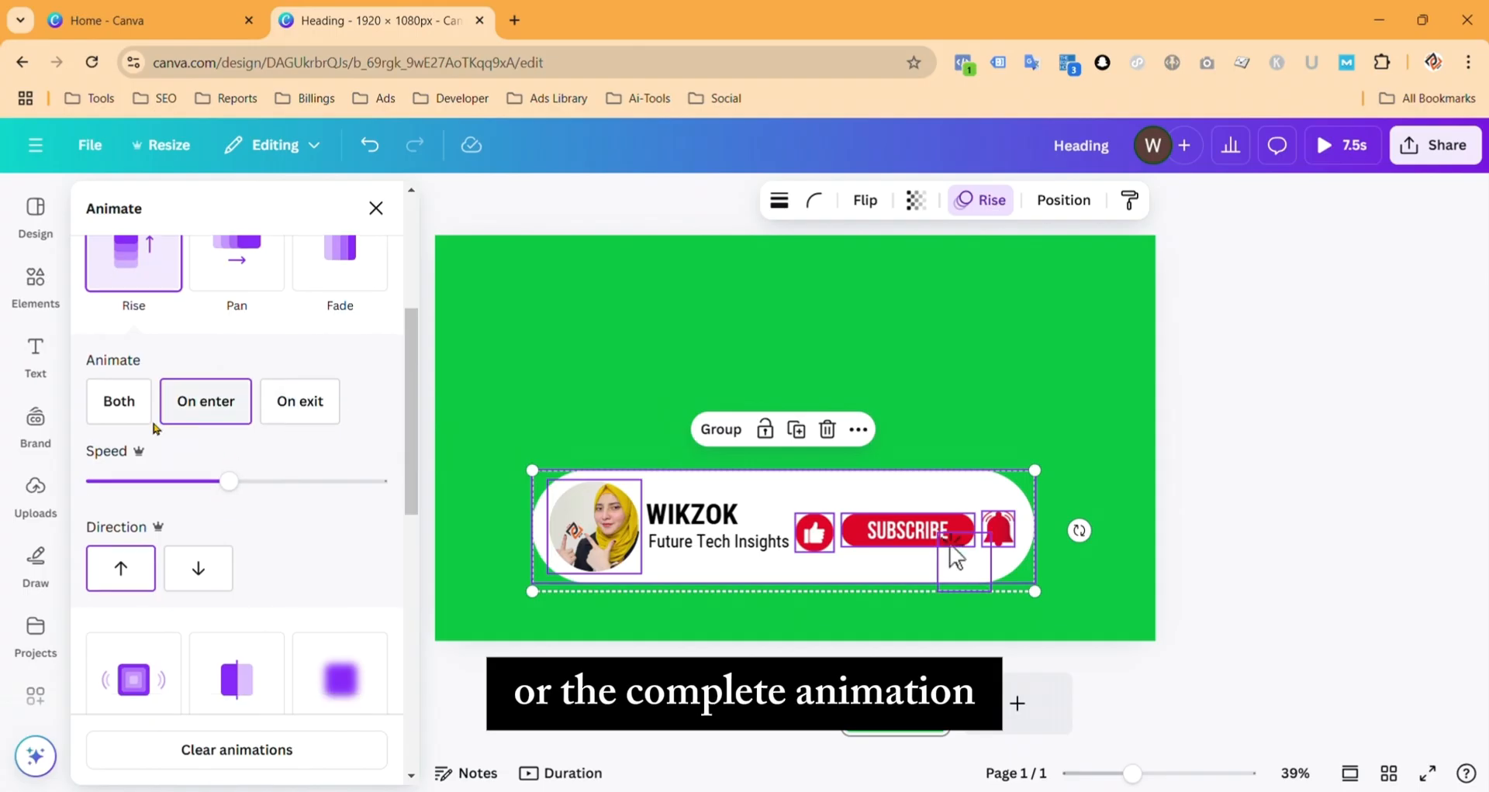
pyautogui.click(128, 411)
pyautogui.moveTo(229, 482); pyautogui.dragTo(148, 482)
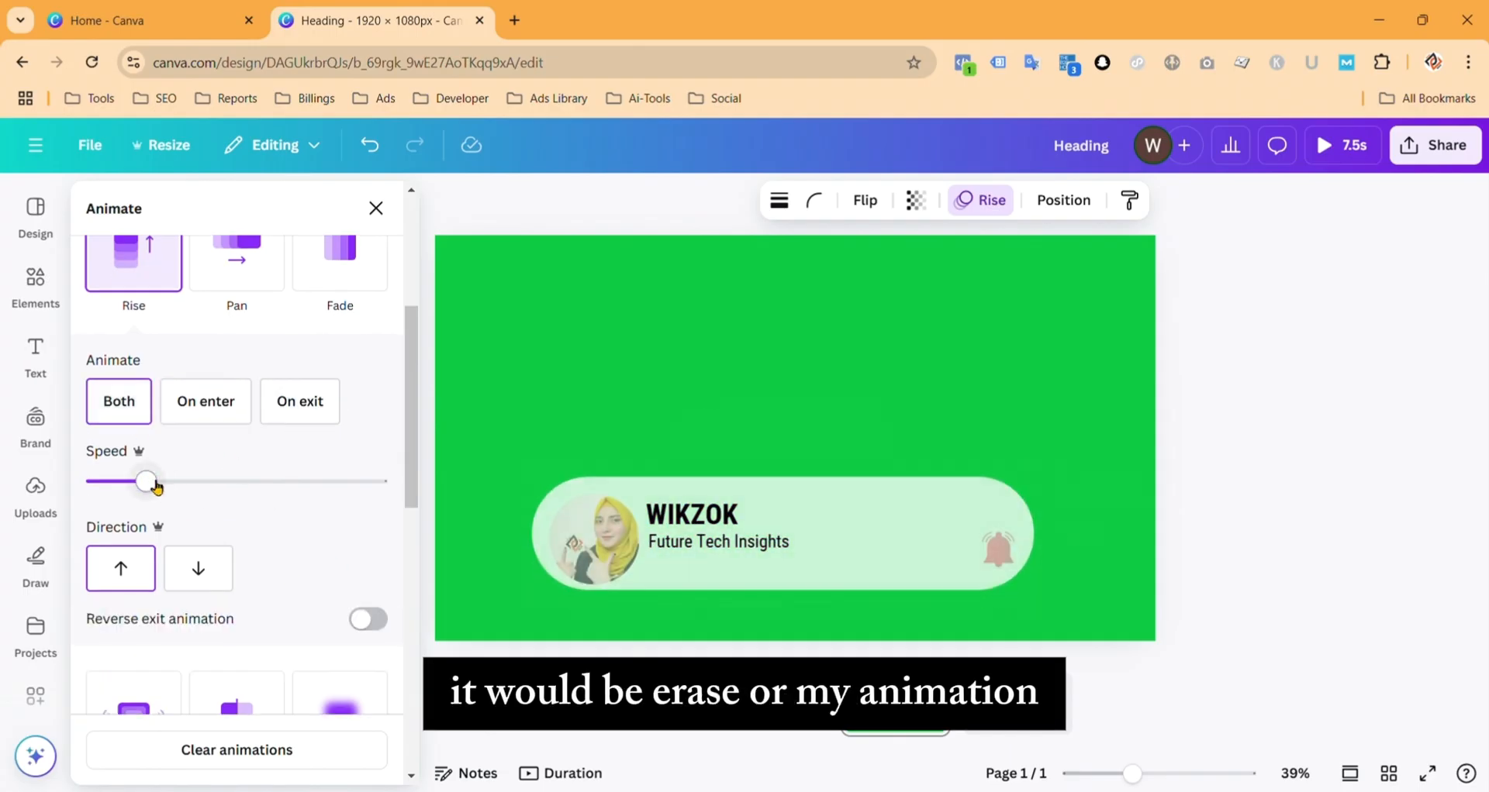
pyautogui.scroll(-3, 137, 442)
pyautogui.click(370, 427)
pyautogui.scroll(1, 372, 435)
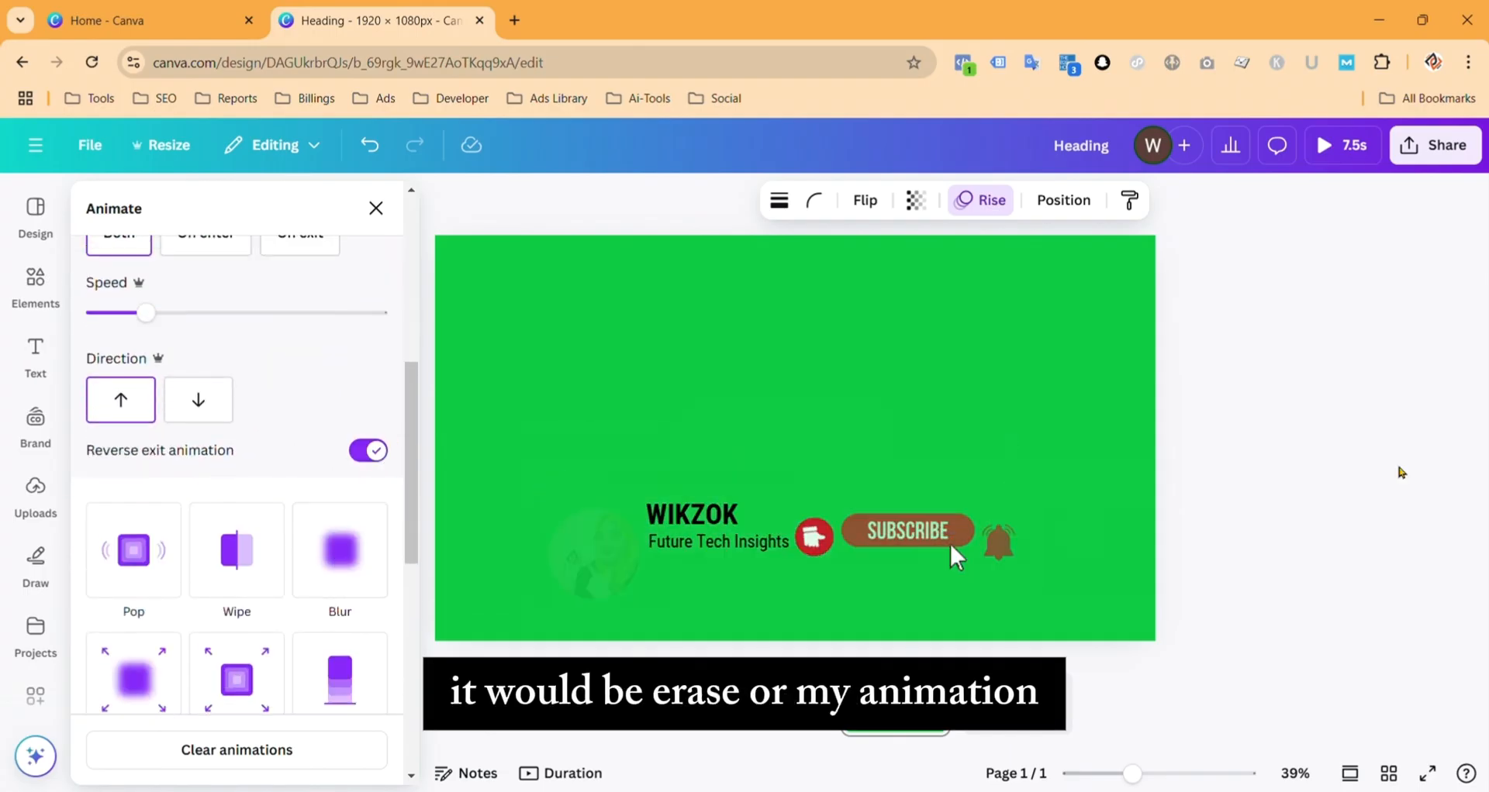
# Step: Play the full preview of the animated pop-up to check its entrance and exit, including the thumbs-up icon
pyautogui.click(1356, 158)
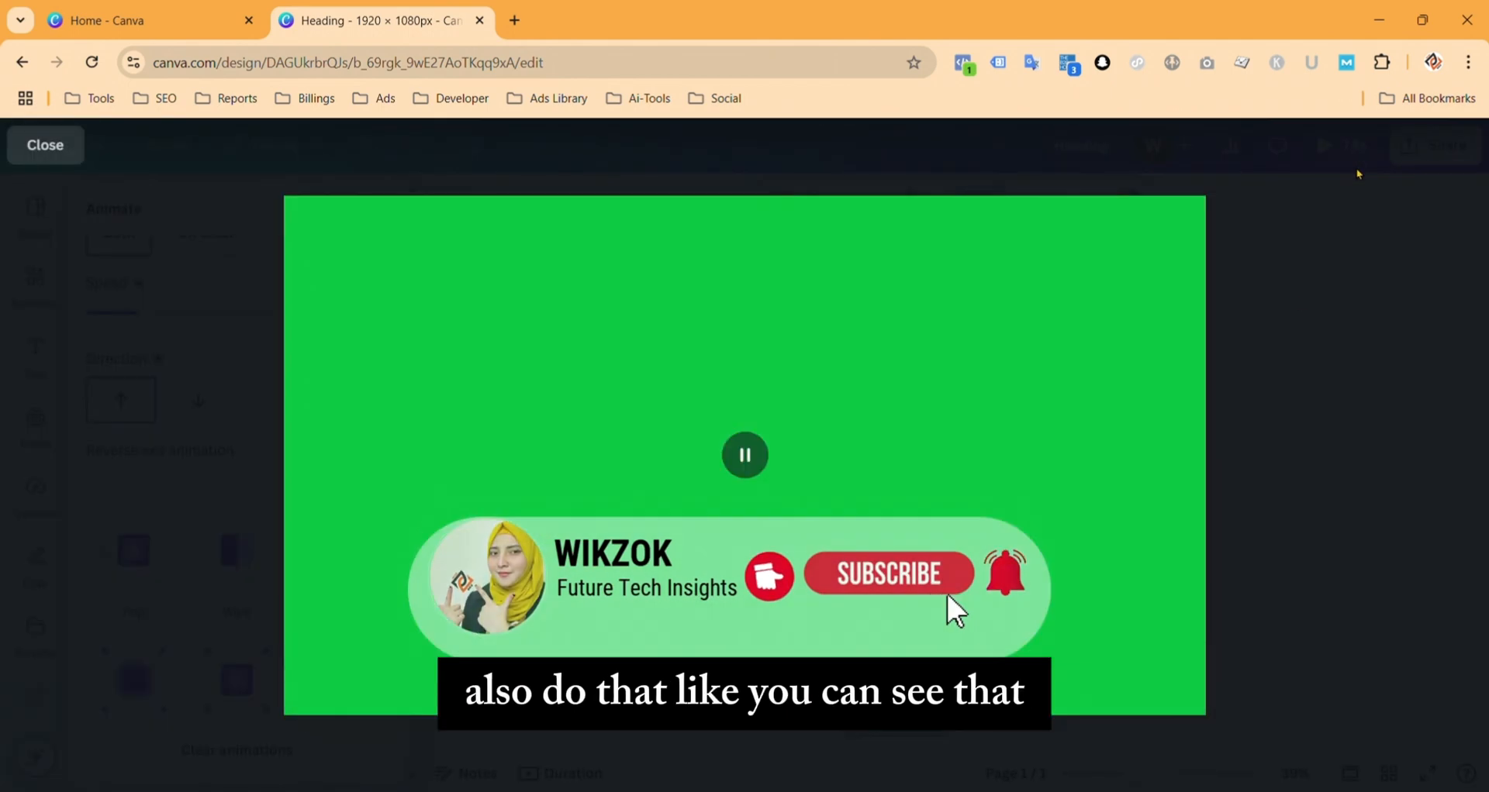
pyautogui.press('Escape')
pyautogui.click(1365, 479)
pyautogui.click(926, 570)
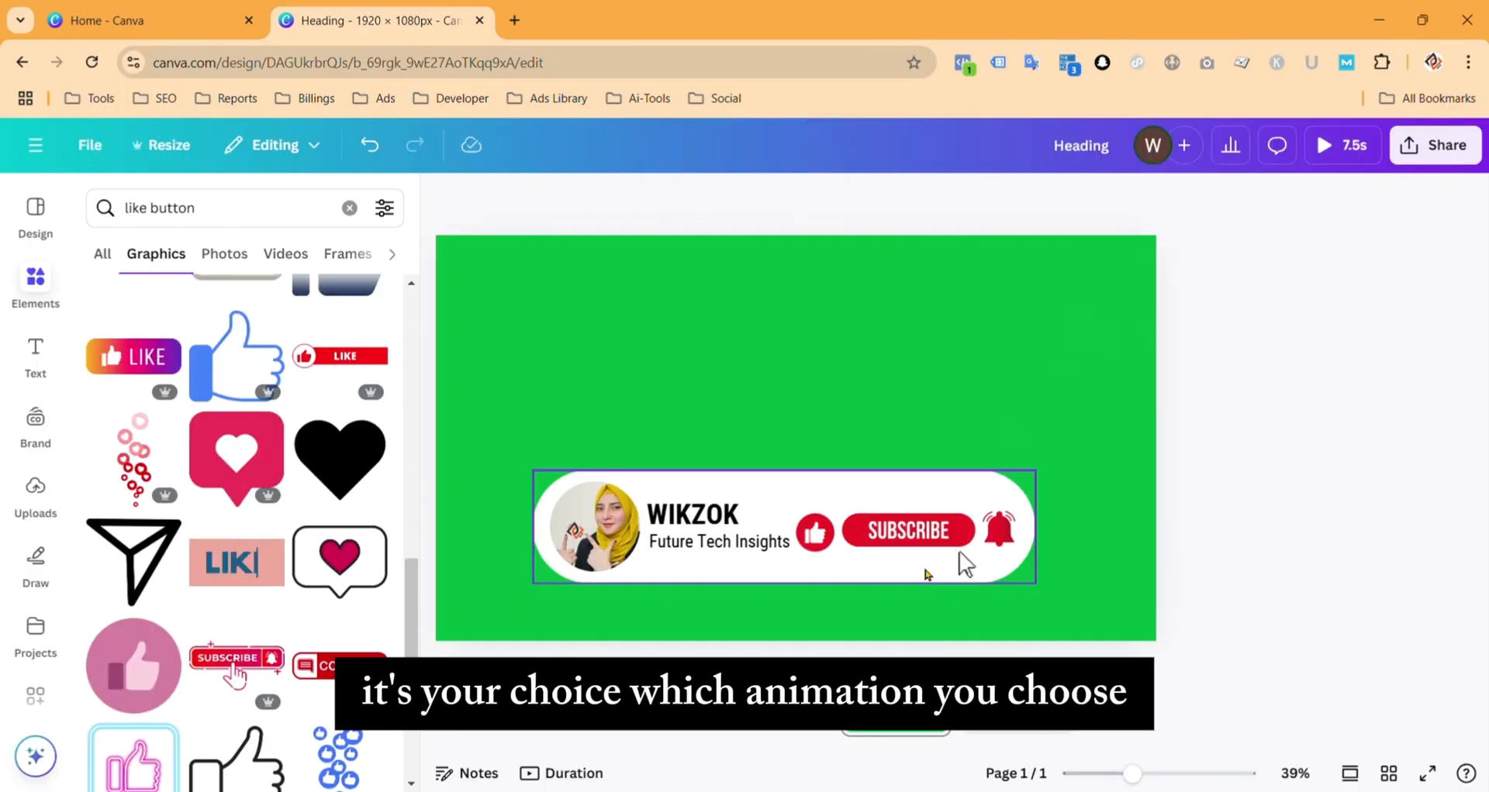
pyautogui.click(819, 535)
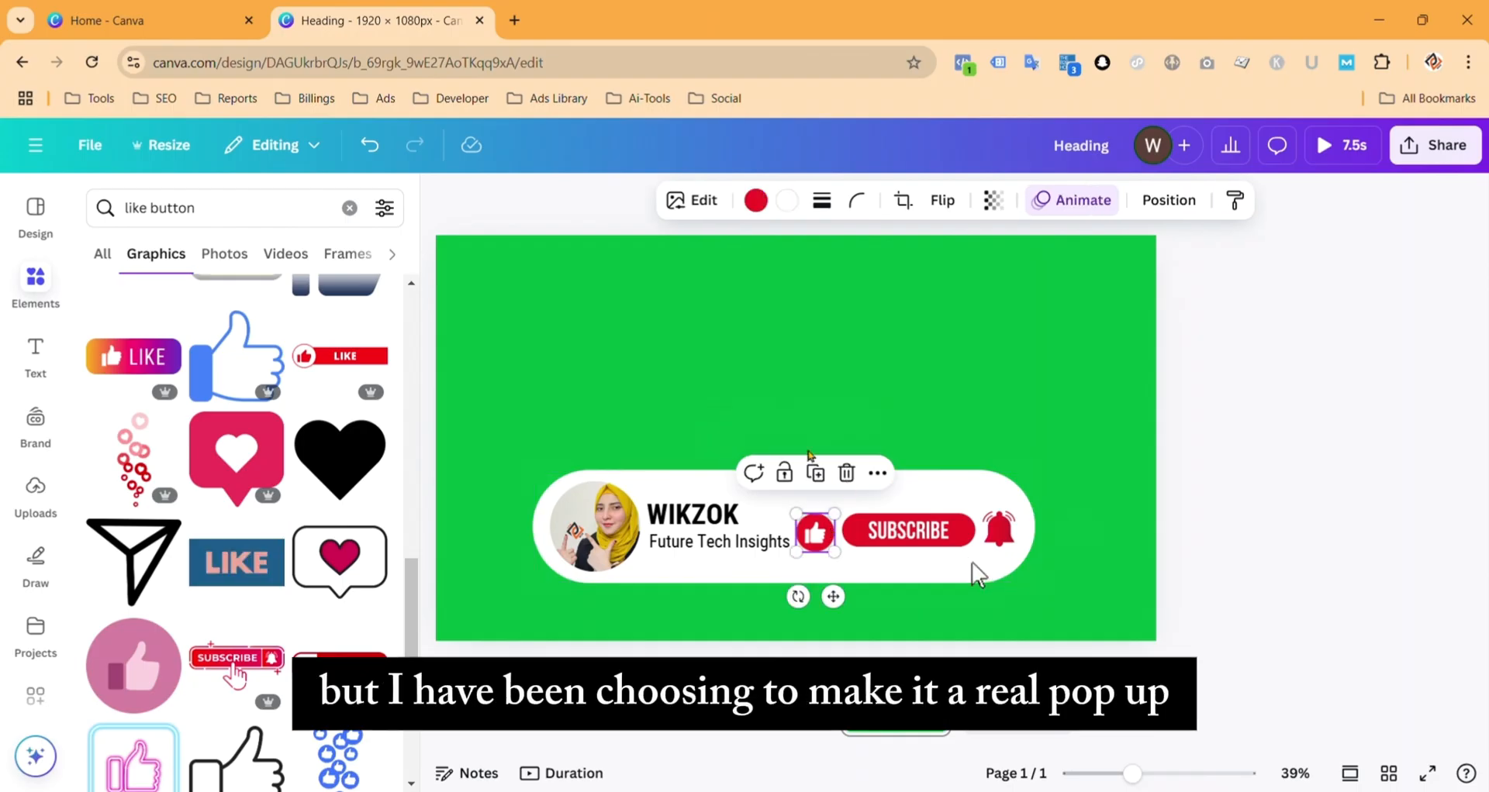
pyautogui.click(1358, 161)
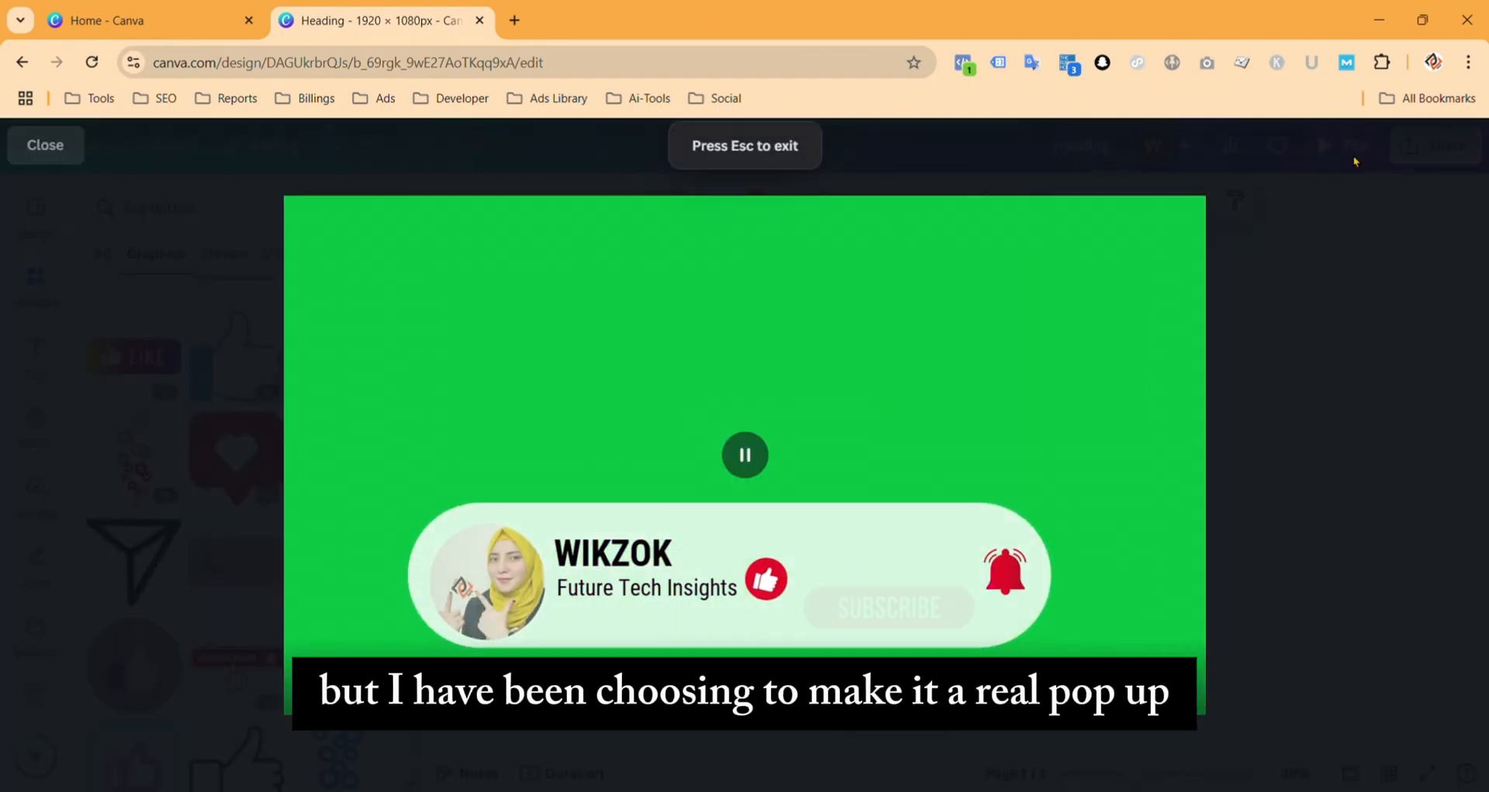
pyautogui.press('Escape')
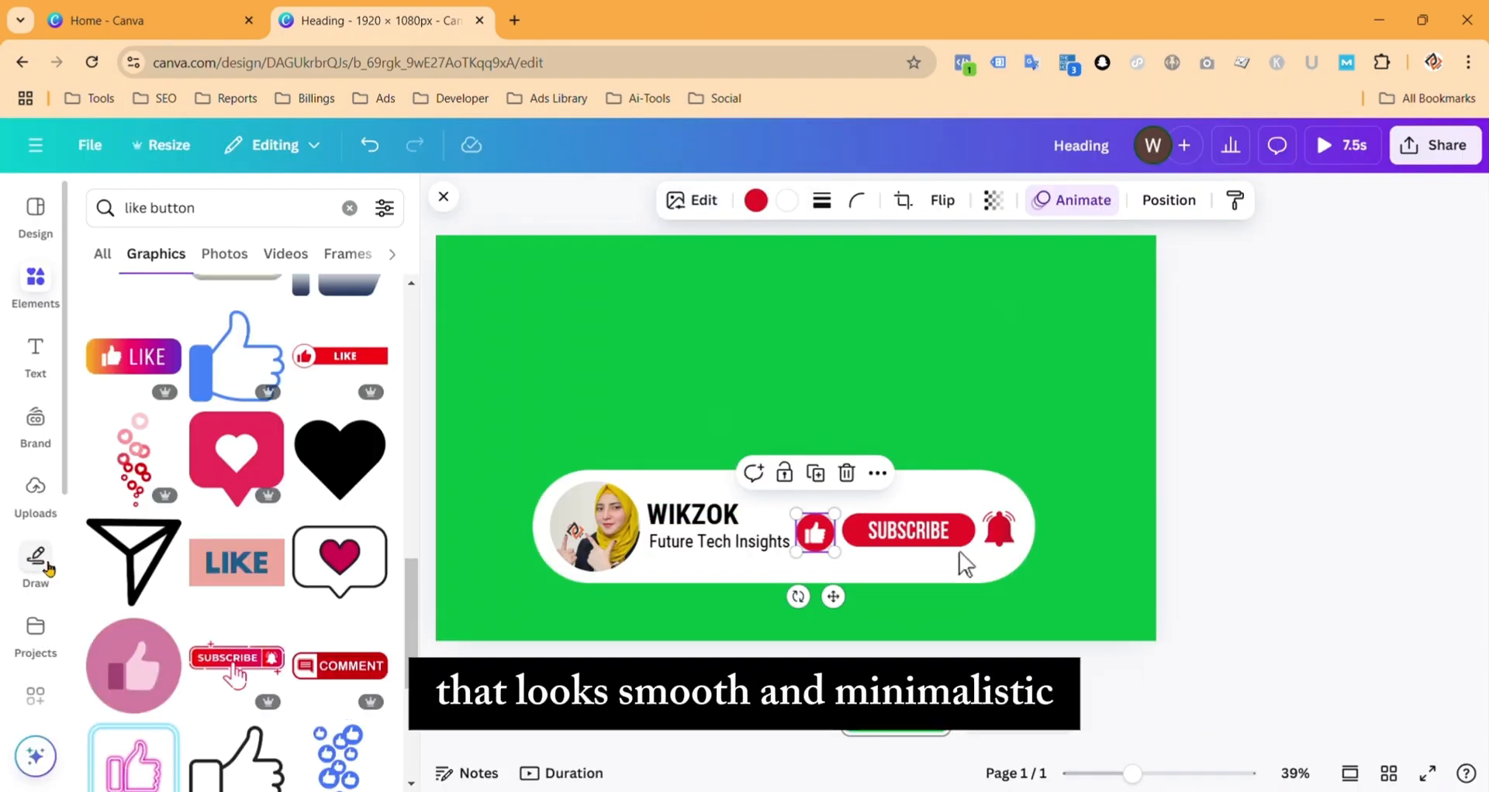
# Step: Delete the circular thumbs-up icon and add the plain dark blue thumbs-up from the "like button" graphics
pyautogui.click(846, 473)
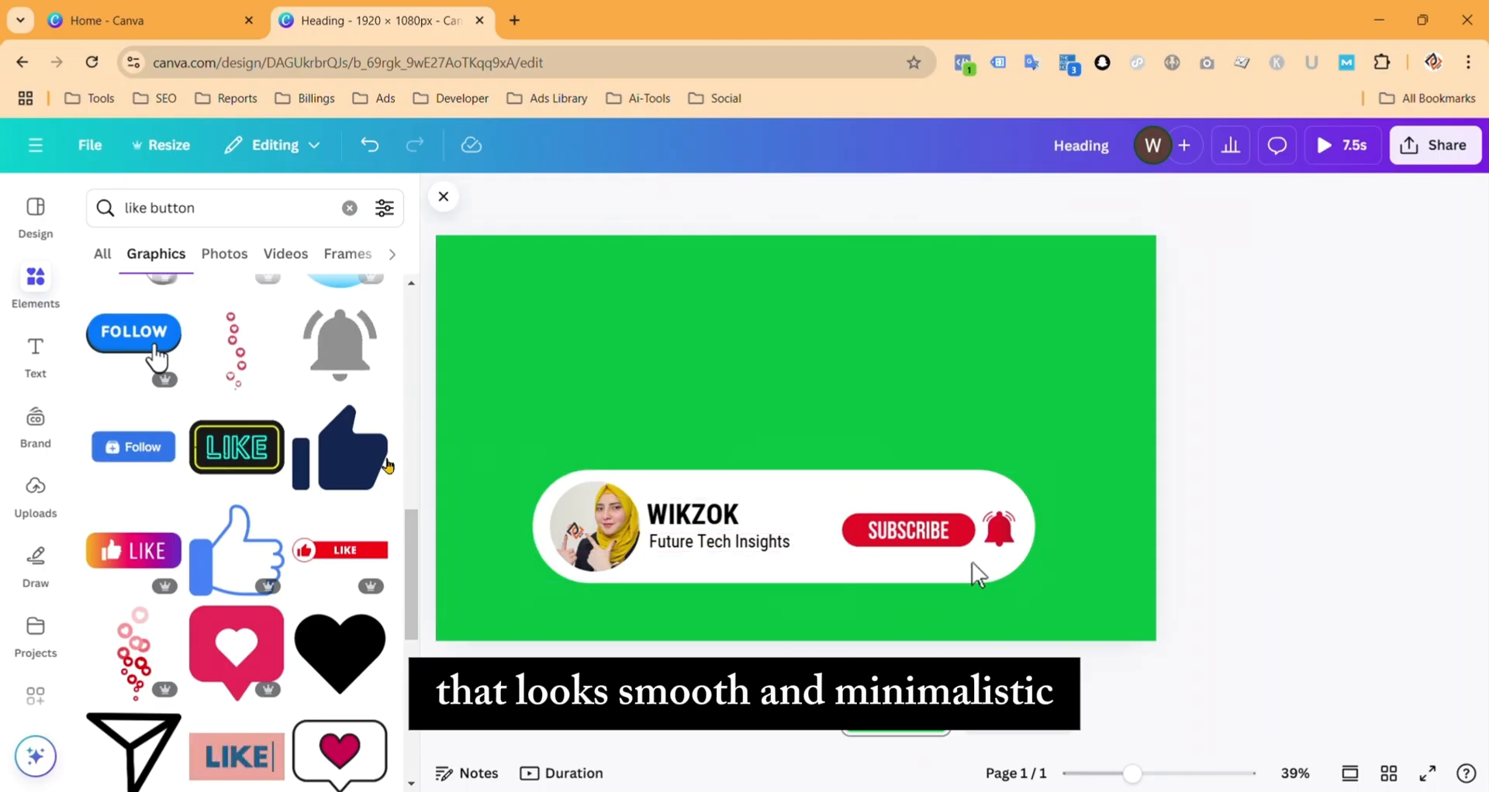
pyautogui.scroll(3, 361, 555)
pyautogui.scroll(-3, 360, 555)
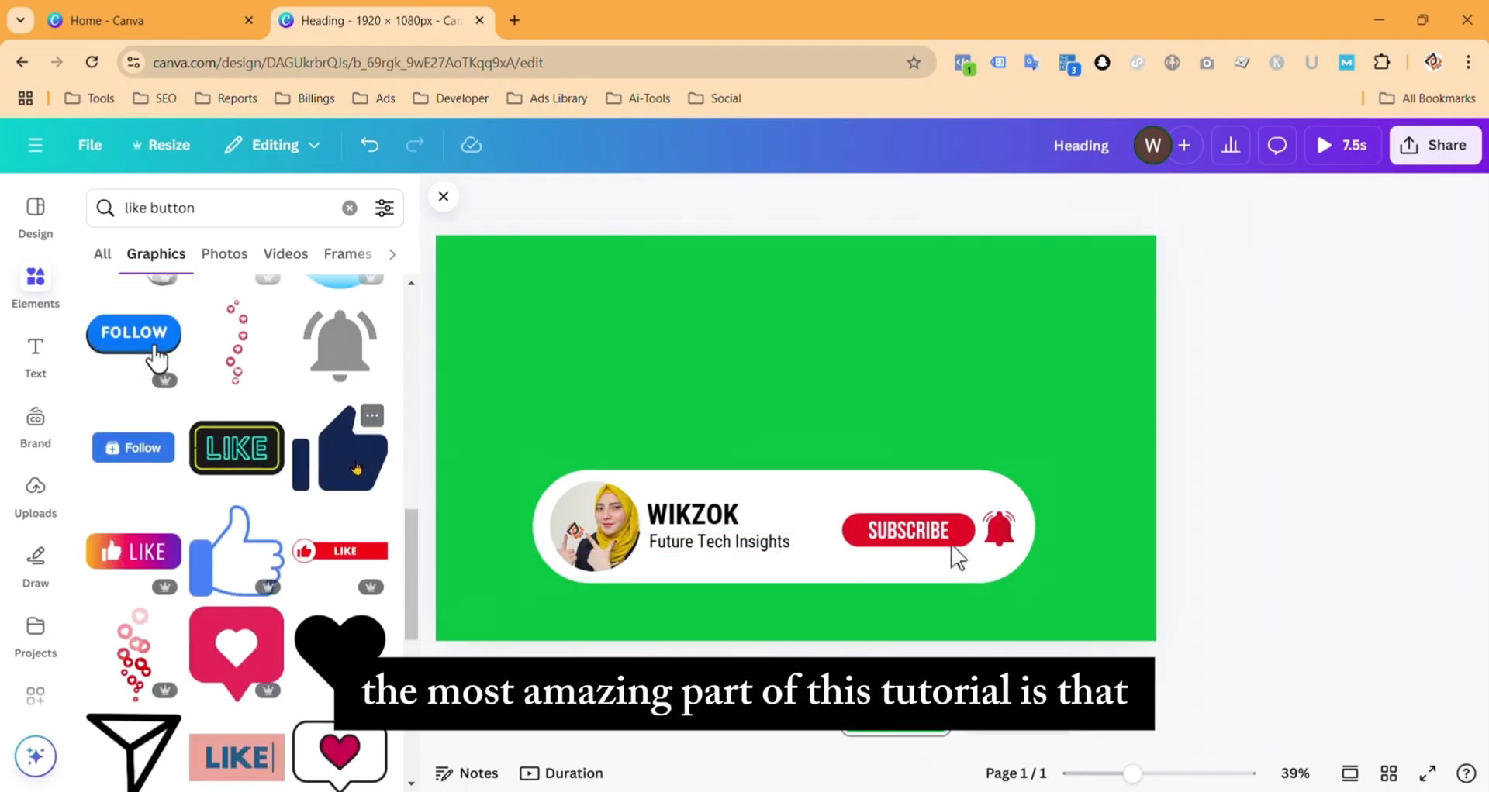
pyautogui.click(340, 450)
# Step: Recolour the new thumbs-up with the document red and shrink it to fit between the tagline and SUBSCRIBE button
pyautogui.click(770, 200)
pyautogui.click(251, 358)
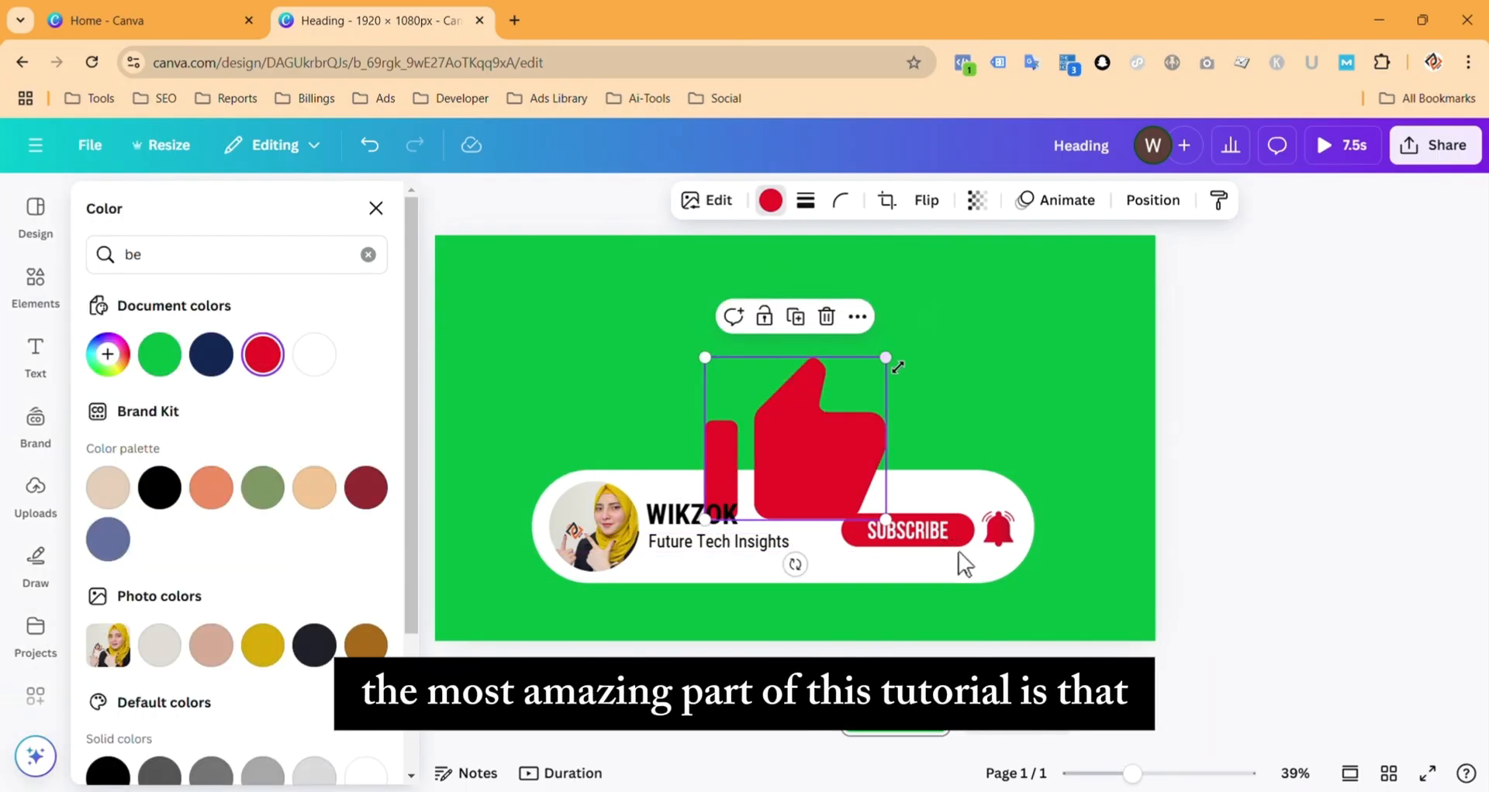
pyautogui.moveTo(886, 357); pyautogui.dragTo(748, 481)
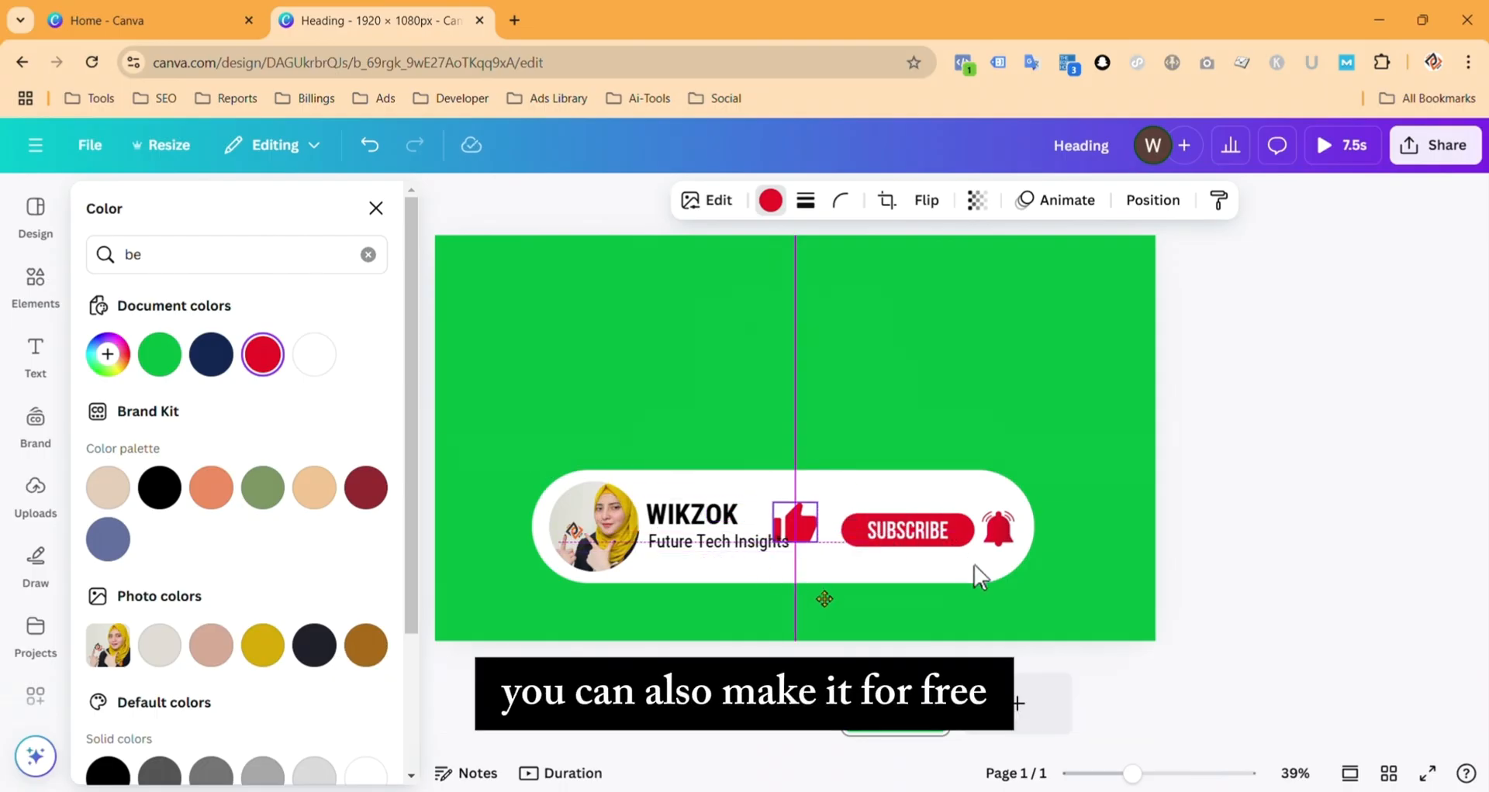